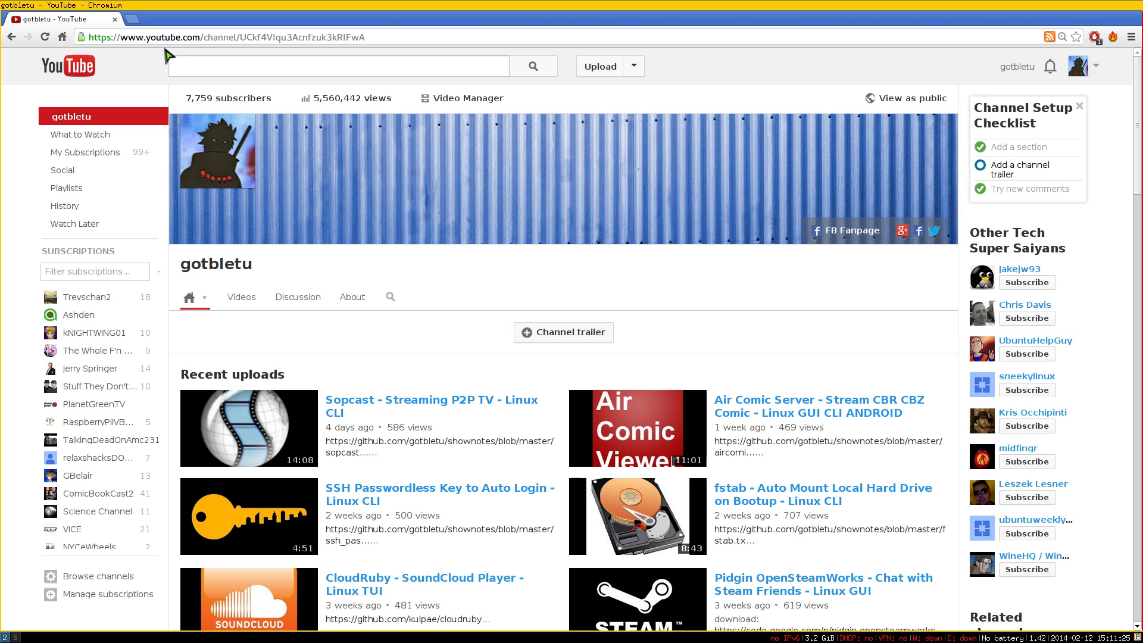
Open the router's LAN IP page at 192.168.1.1/Advanced_LAN_Content.asp in a new browser tab.
{"action": "left_click", "coordinate": [134, 20]}
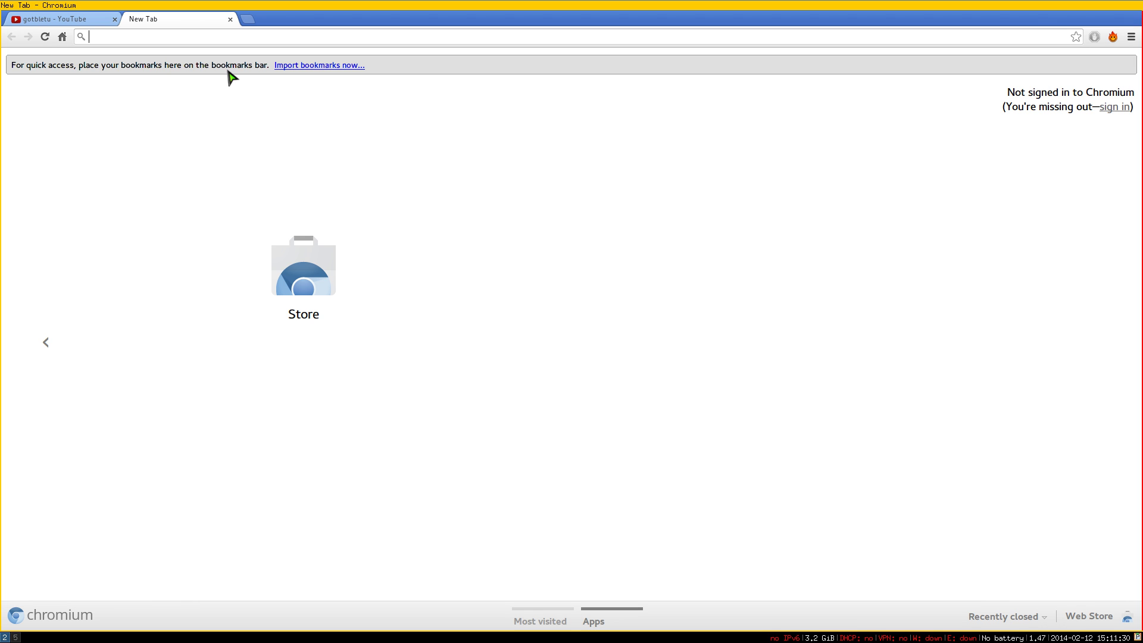
{"action": "type", "text": "192.1"}
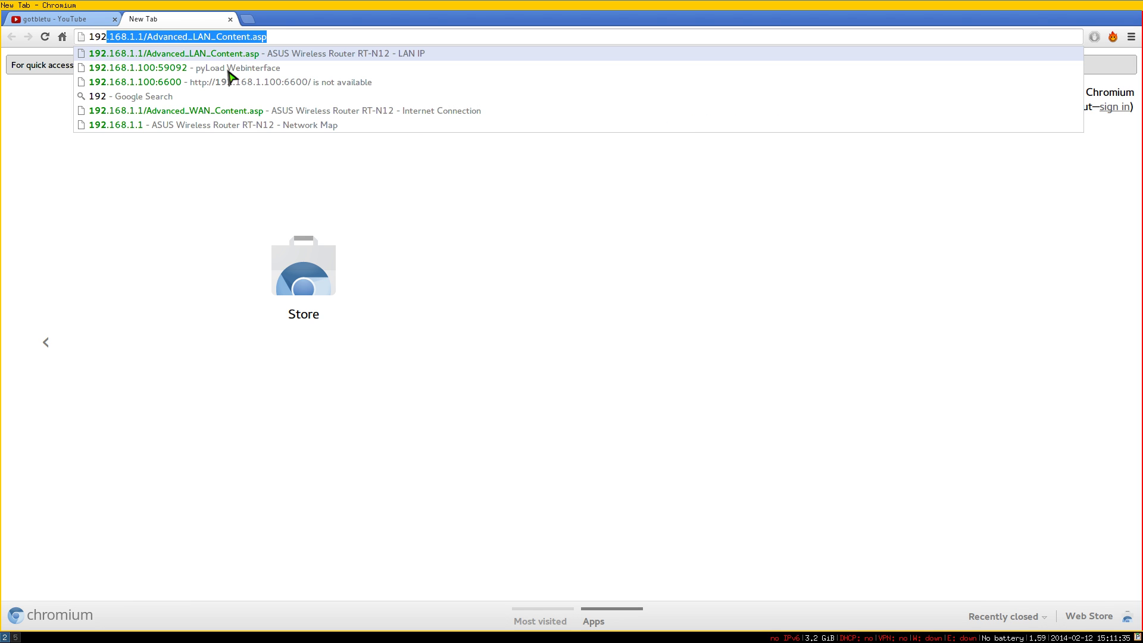
{"action": "type", "text": "68.1.1/"}
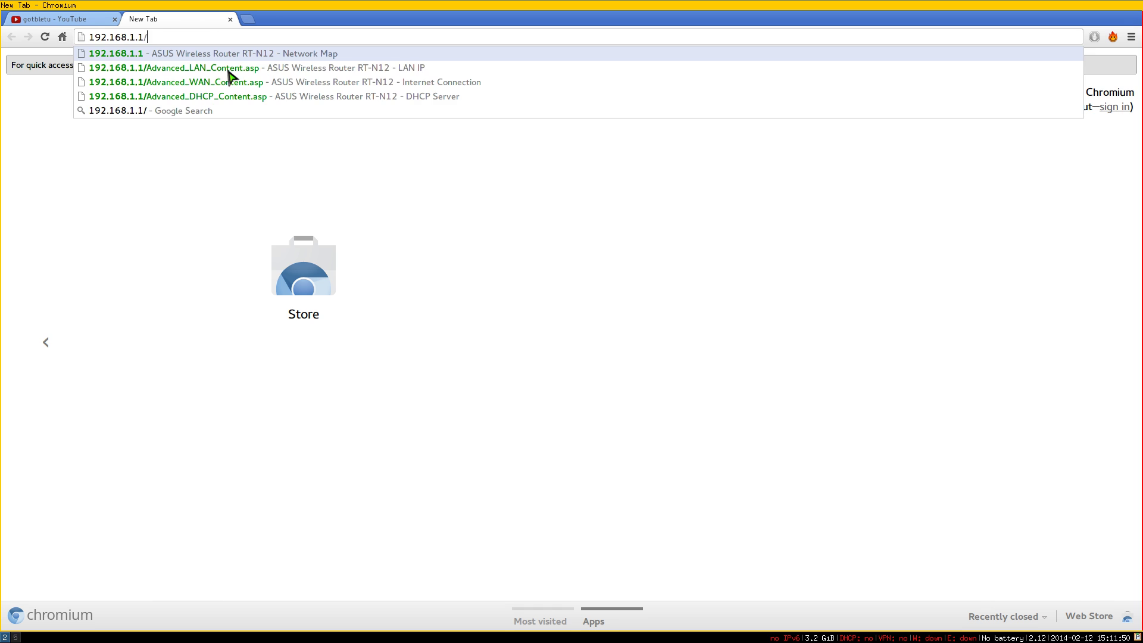
{"action": "key", "text": "Down"}
{"action": "key", "text": "Return"}
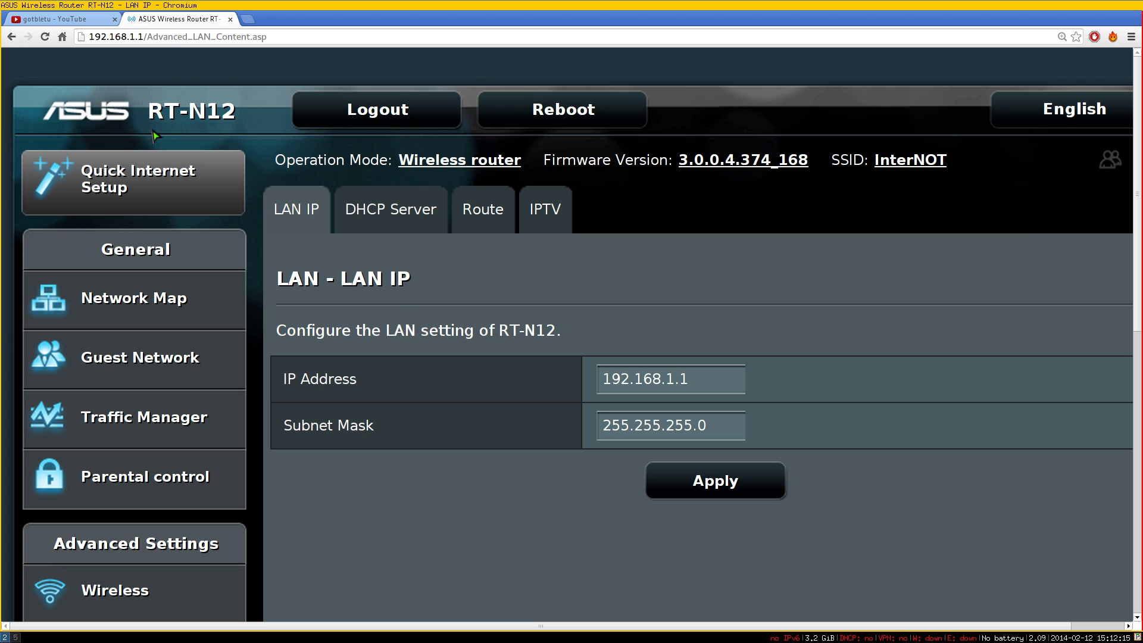
Open the DHCP Server settings in the router's LAN section and go to the manually assigned IP list.
{"action": "left_click_drag", "start_coordinate": [234, 113], "coordinate": [146, 155]}
{"action": "left_click", "coordinate": [426, 319]}
{"action": "scroll", "coordinate": [415, 370], "scroll_direction": "down", "scroll_amount": 5}
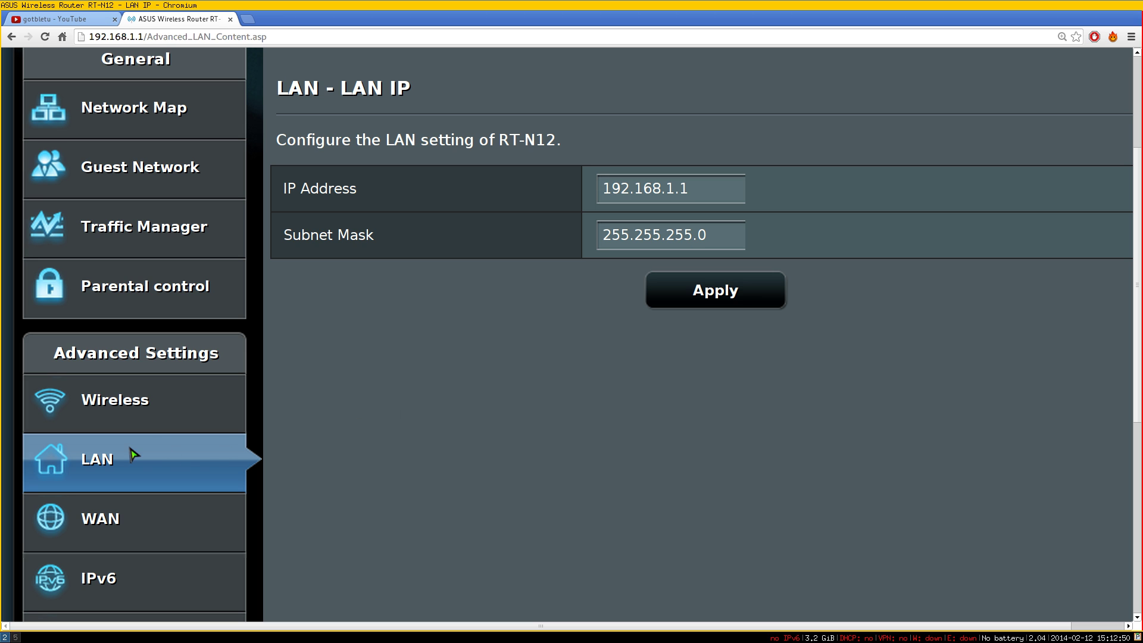
{"action": "scroll", "coordinate": [327, 416], "scroll_direction": "up", "scroll_amount": 5}
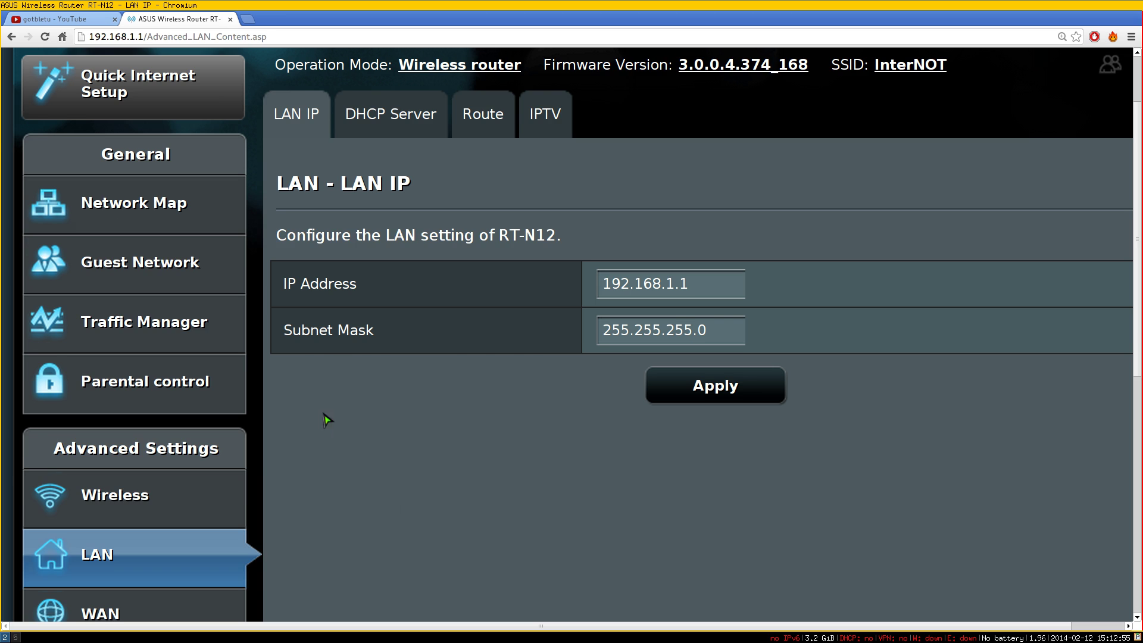
{"action": "left_click", "coordinate": [370, 221]}
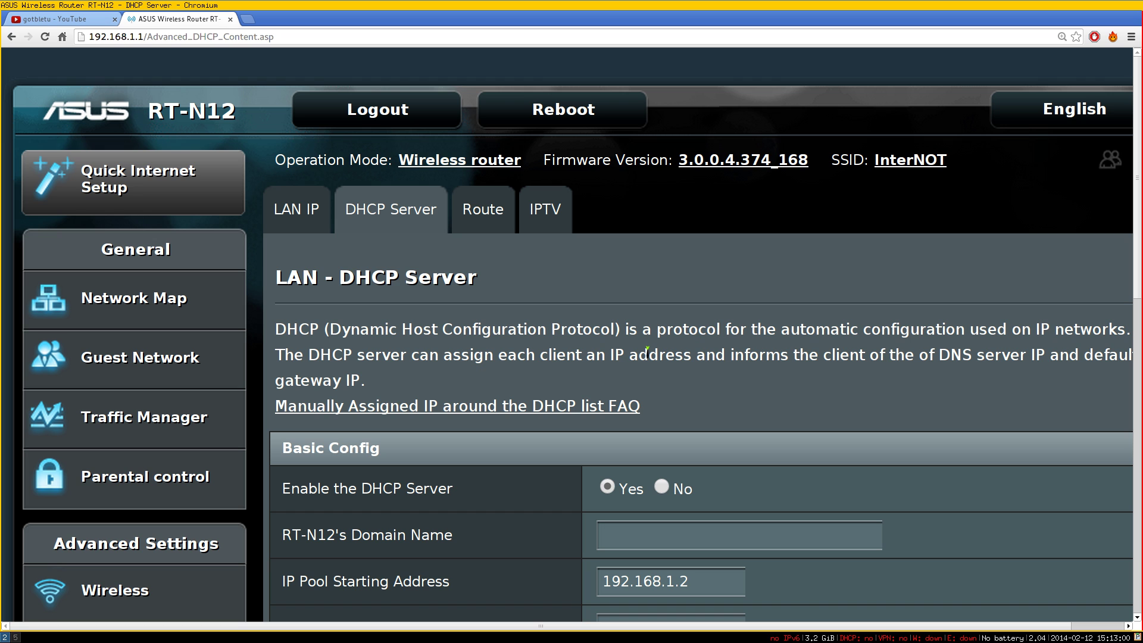
{"action": "scroll", "coordinate": [720, 342], "scroll_direction": "down", "scroll_amount": 5}
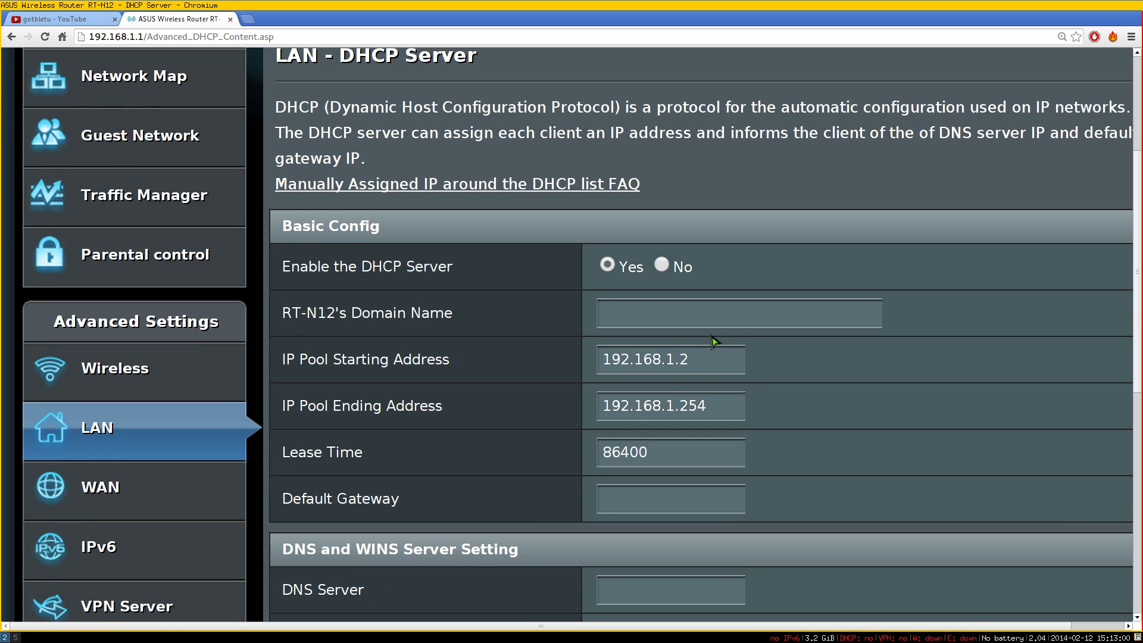
{"action": "scroll", "coordinate": [841, 474], "scroll_direction": "down", "scroll_amount": 5}
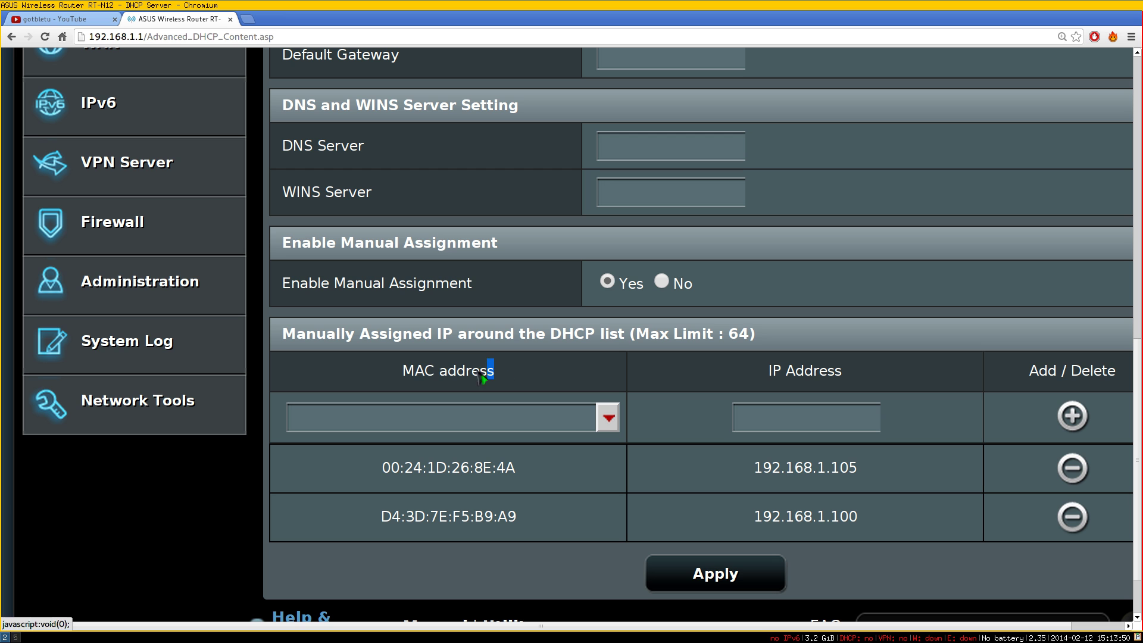
Examine the MAC address column in the manually assigned IP list at 250% zoom.
{"action": "left_click_drag", "start_coordinate": [504, 371], "coordinate": [378, 368]}
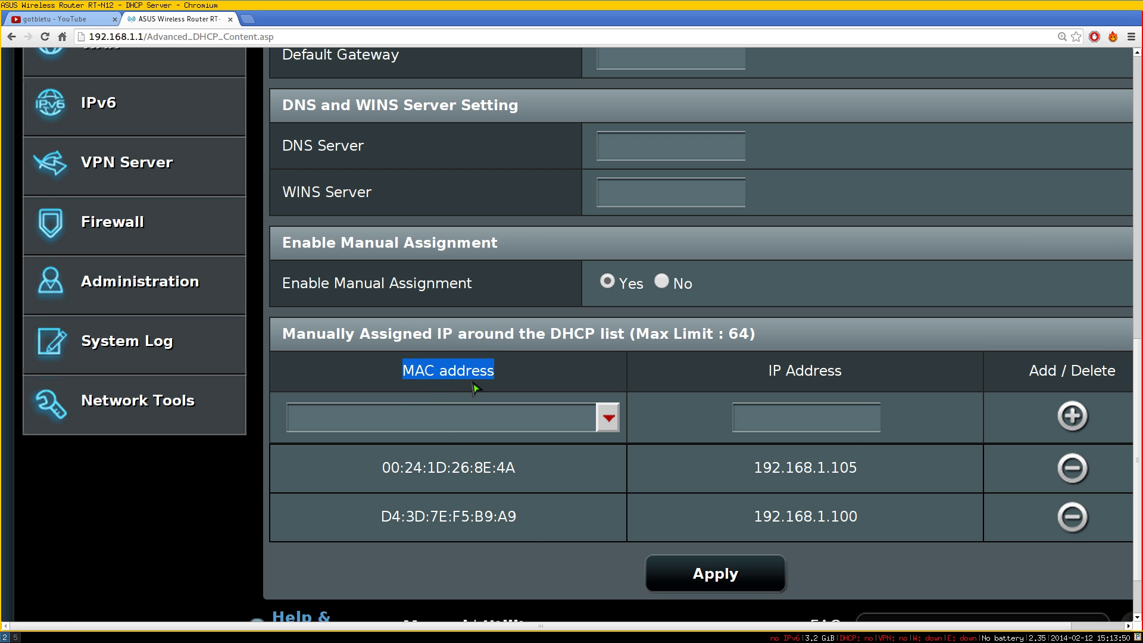
{"action": "key", "text": "ctrl+plus"}
{"action": "scroll", "coordinate": [476, 381], "scroll_direction": "down", "scroll_amount": 4}
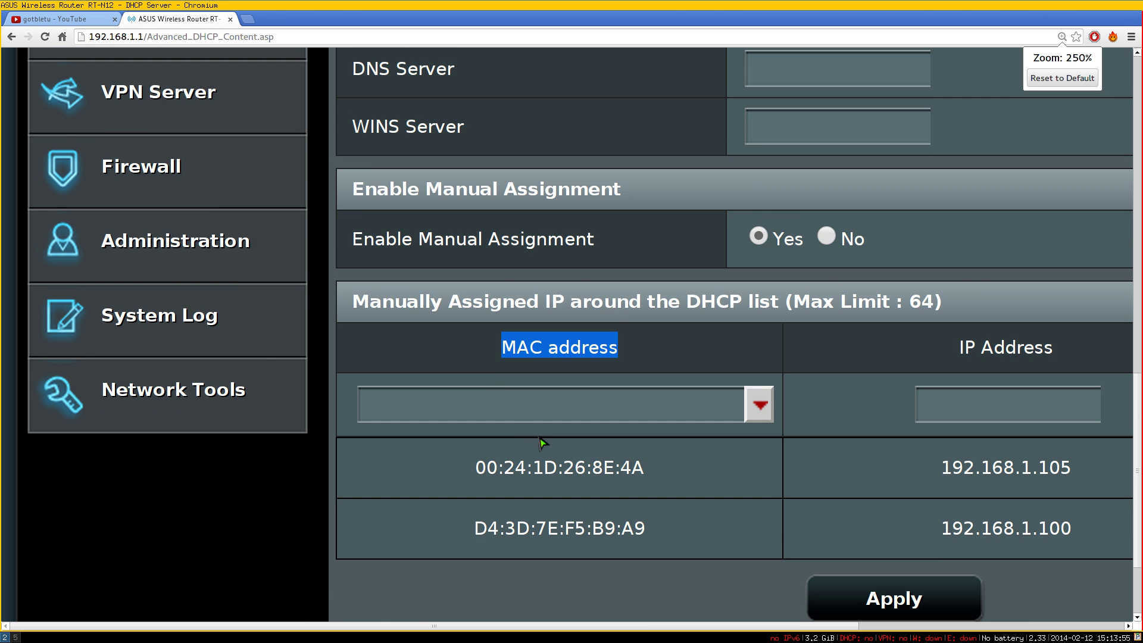
{"action": "left_click_drag", "start_coordinate": [477, 625], "coordinate": [705, 626]}
{"action": "left_click_drag", "start_coordinate": [347, 309], "coordinate": [186, 298]}
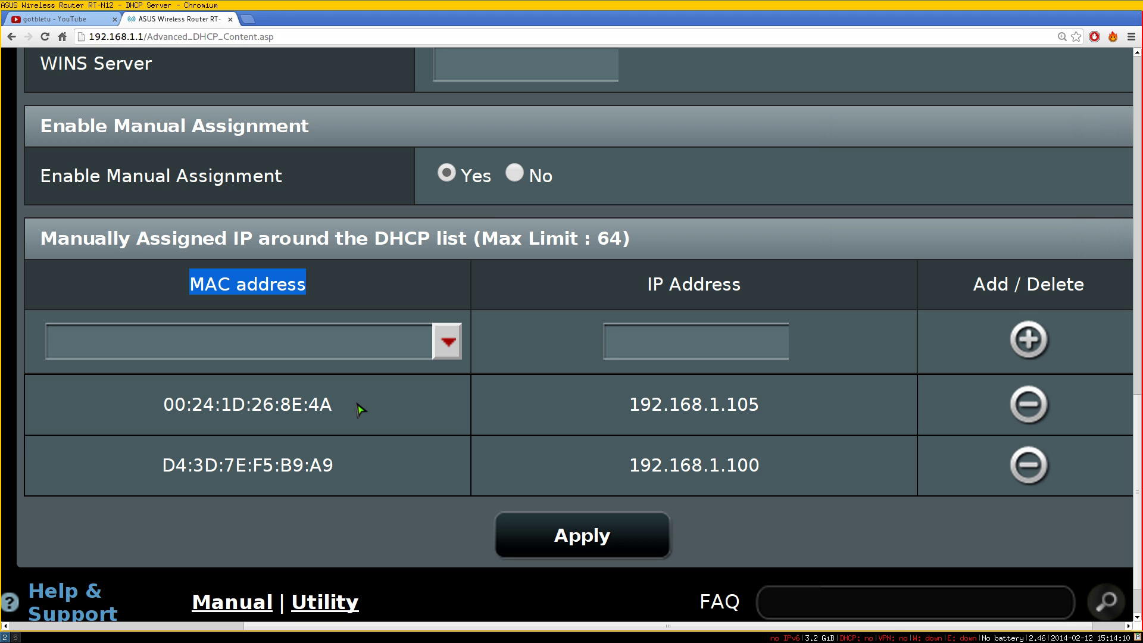
Switch to the terminal and run ifconfig on a cleared screen.
{"action": "key", "text": "q"}
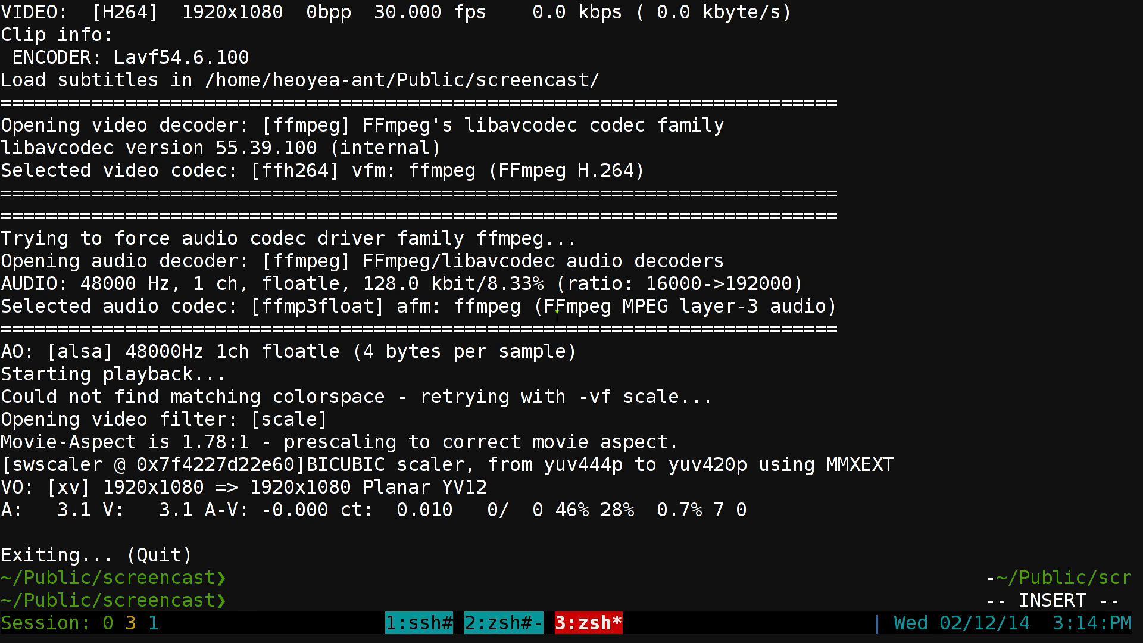
{"action": "key", "text": "ctrl+l"}
{"action": "type", "text": "ifconfig"}
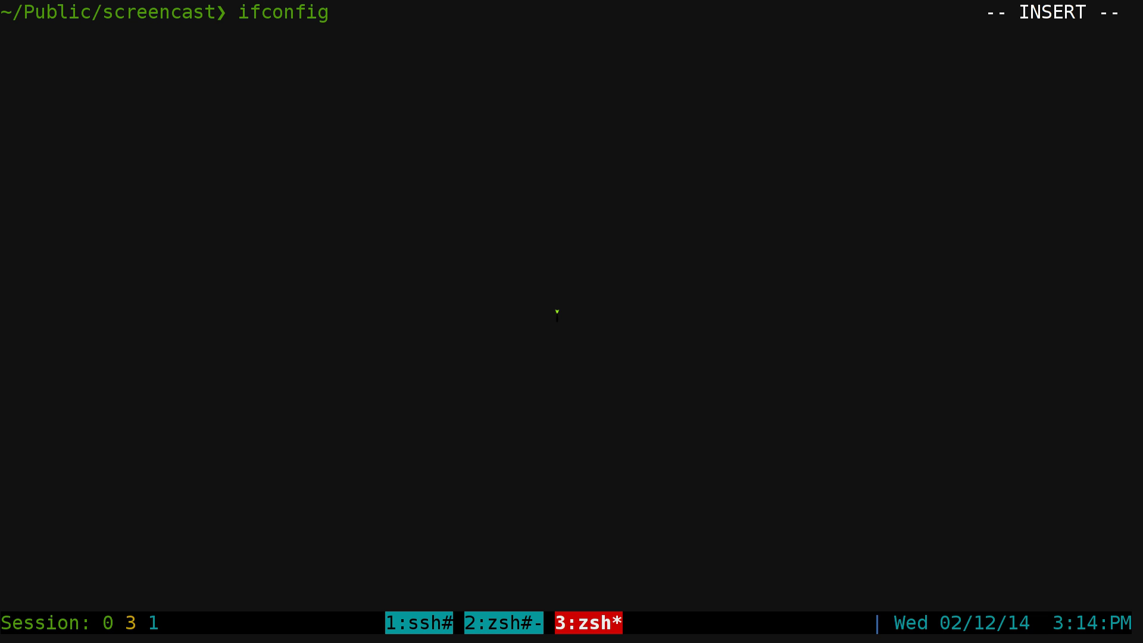
{"action": "key", "text": "Return"}
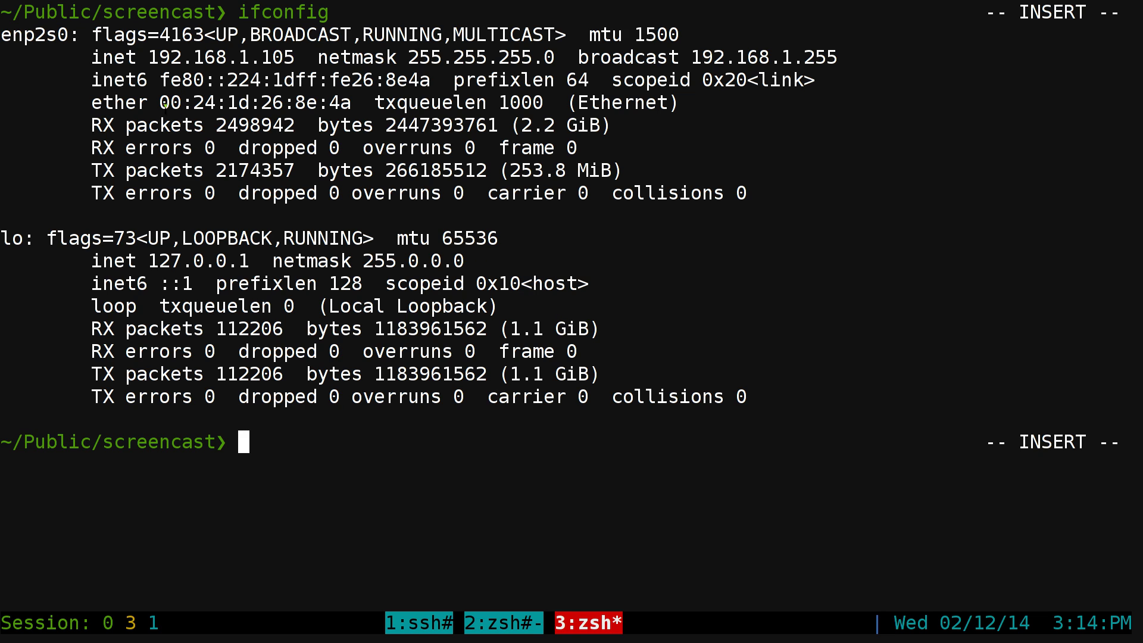
Examine the MAC address and IP address of the enp2s0 interface in the ifconfig output.
{"action": "left_click_drag", "start_coordinate": [159, 104], "coordinate": [351, 106]}
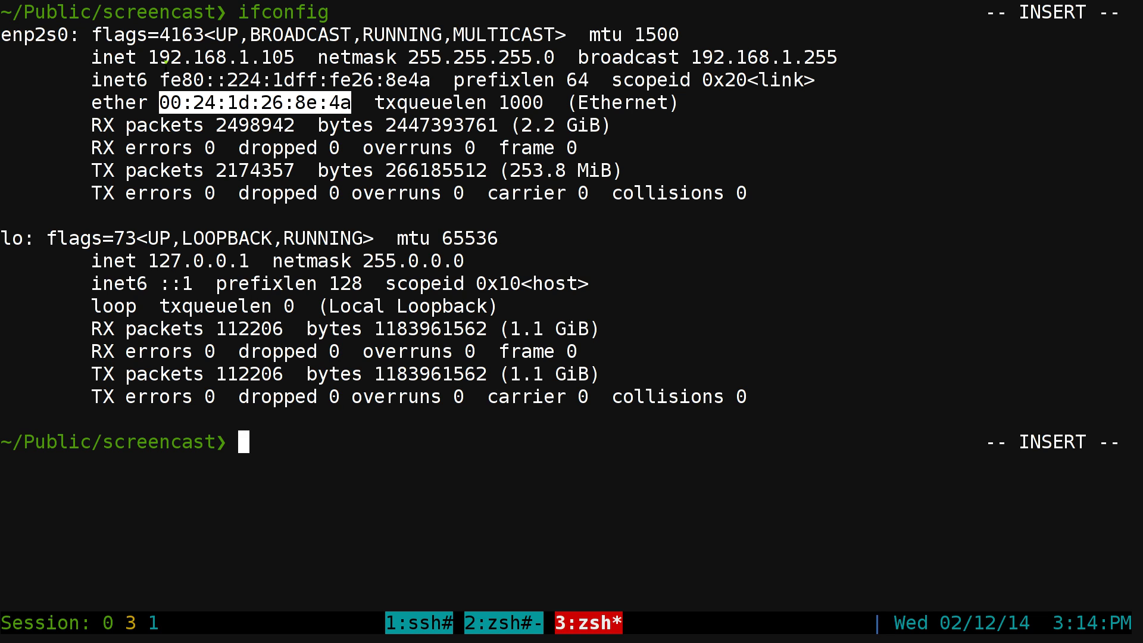
{"action": "left_click_drag", "start_coordinate": [151, 60], "coordinate": [285, 60]}
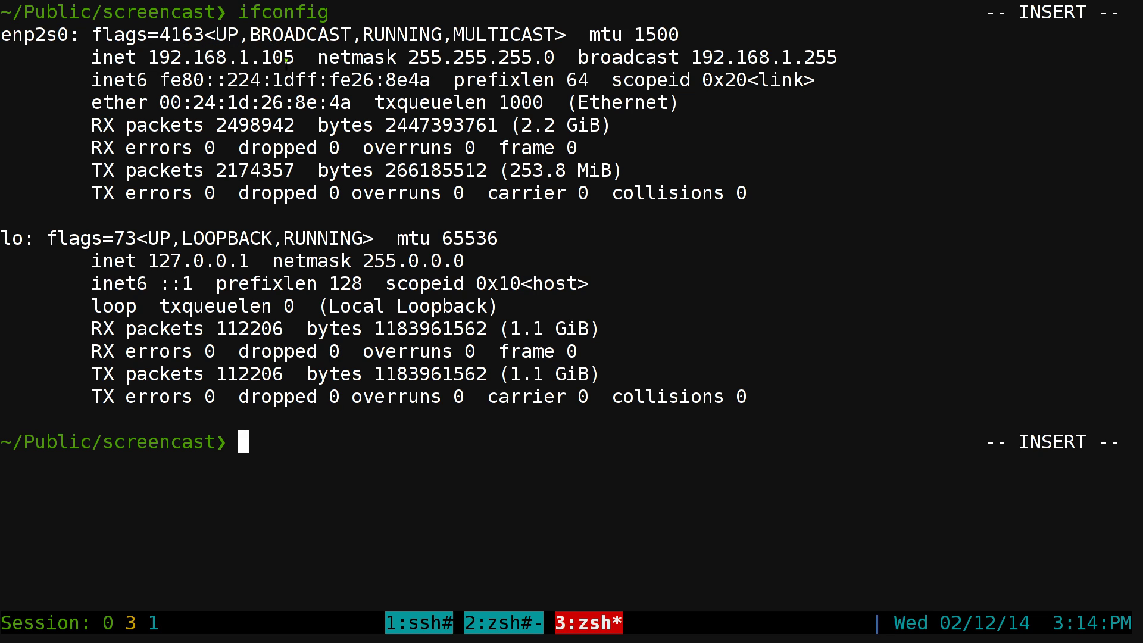
{"action": "double_click", "coordinate": [265, 57]}
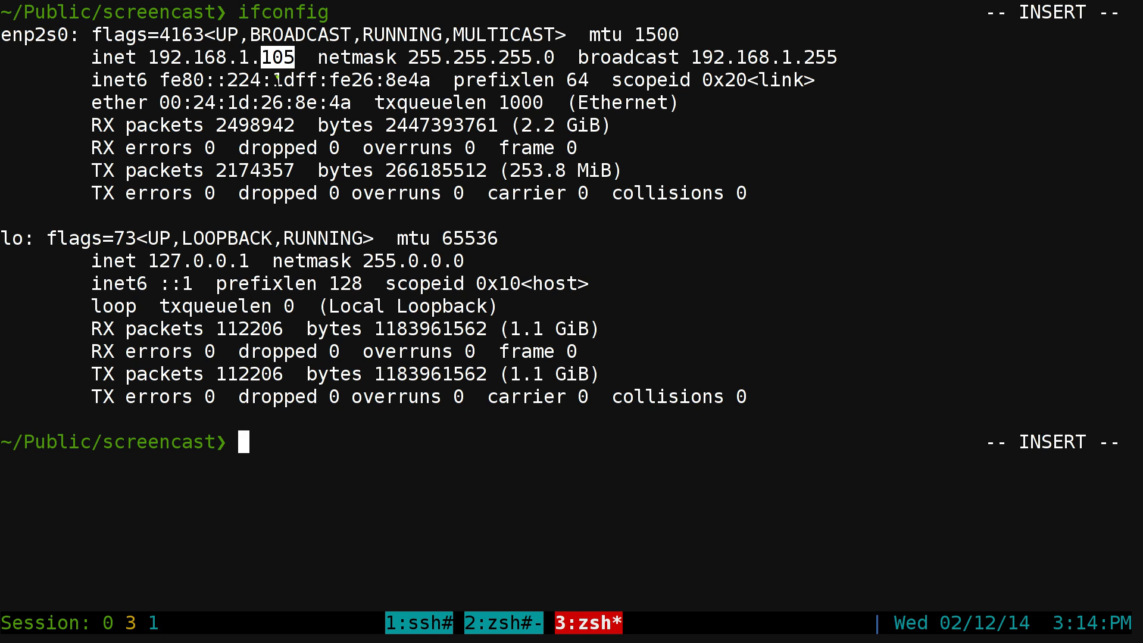
{"action": "left_click", "coordinate": [291, 67]}
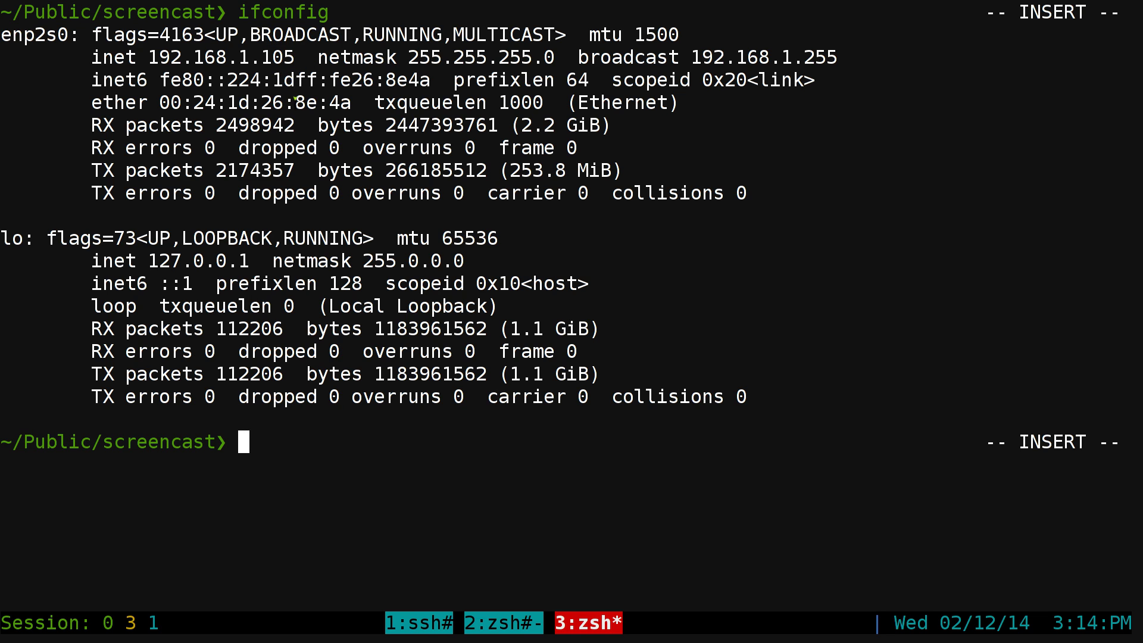
{"action": "left_click_drag", "start_coordinate": [350, 102], "coordinate": [160, 102]}
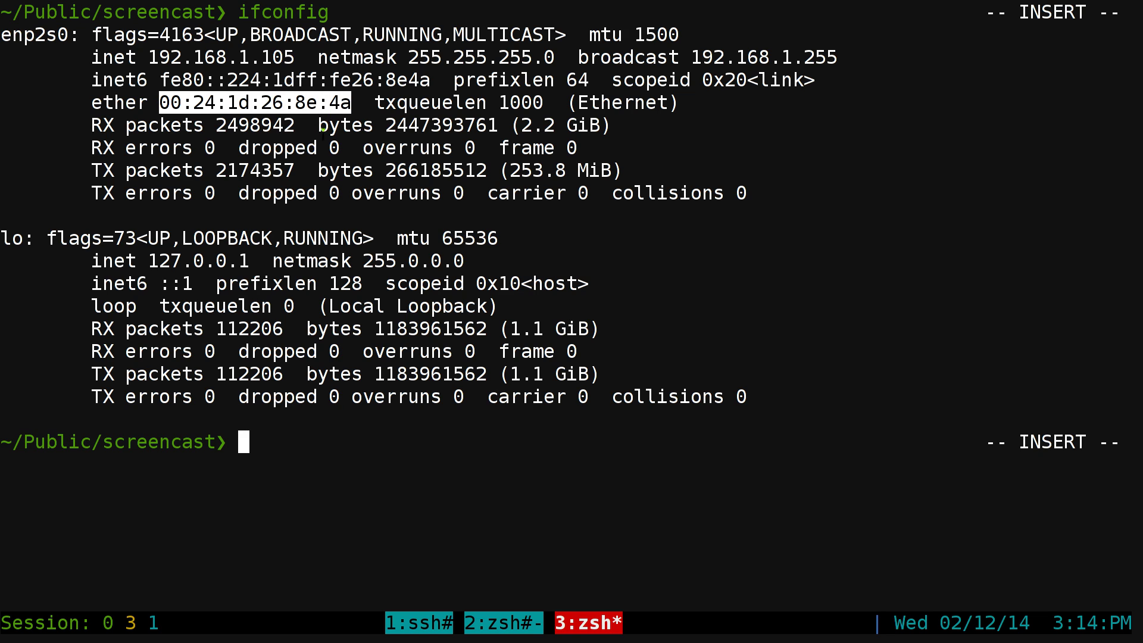
Back in the router page, choose 00:24:1D:26:8E:4A as the new assignment's MAC address after comparing it with the terminal output.
{"action": "key", "text": "super+2"}
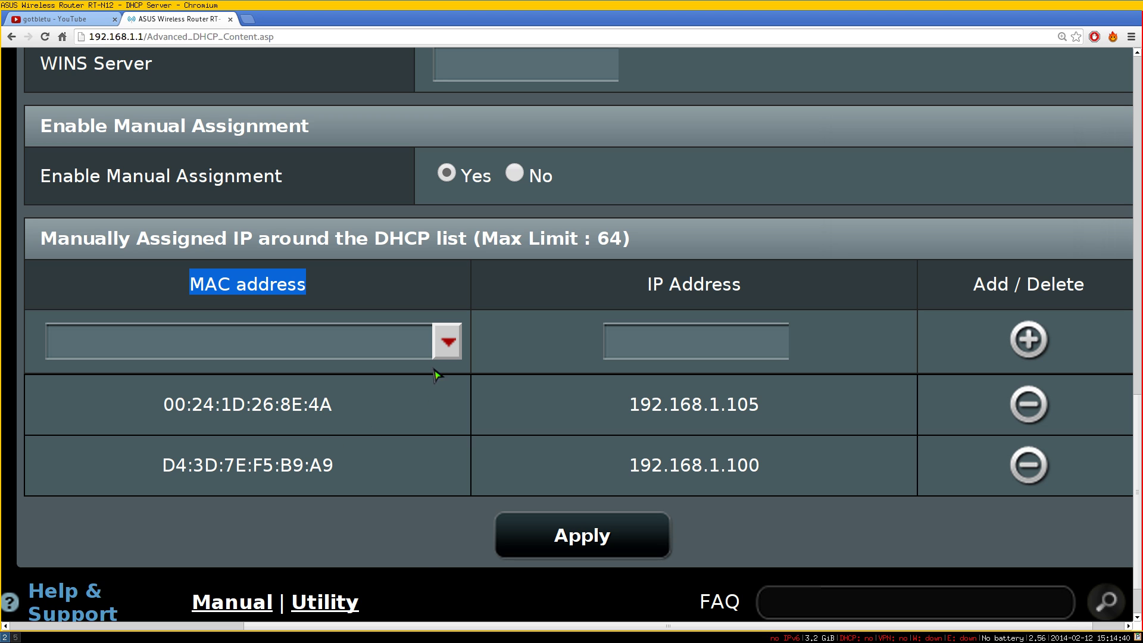
{"action": "left_click", "coordinate": [440, 344]}
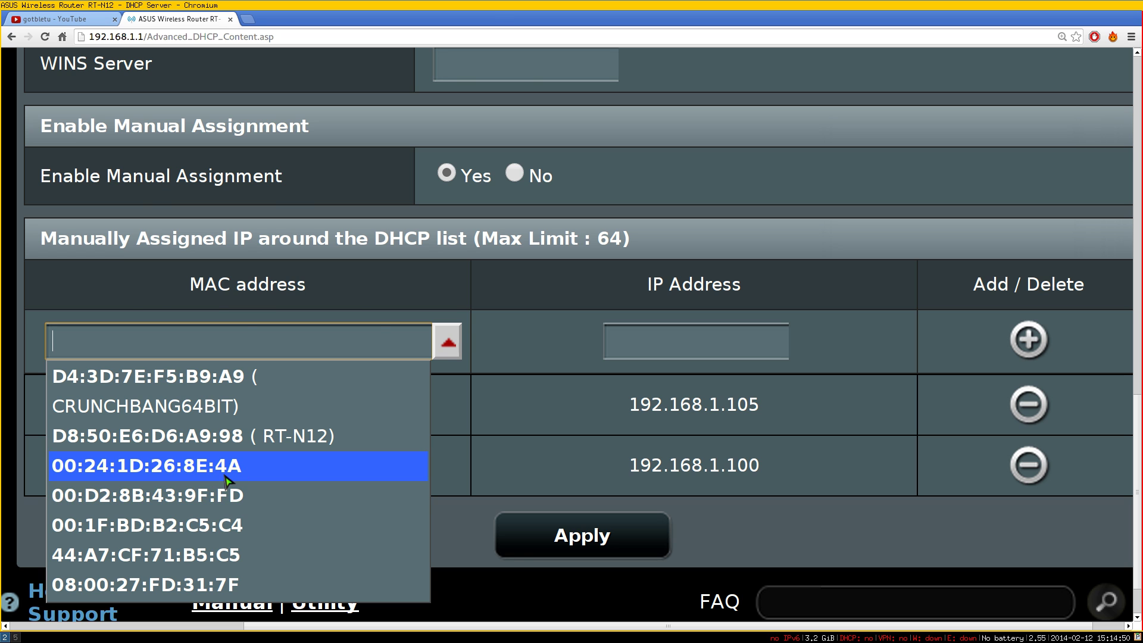
{"action": "key", "text": "alt+Tab"}
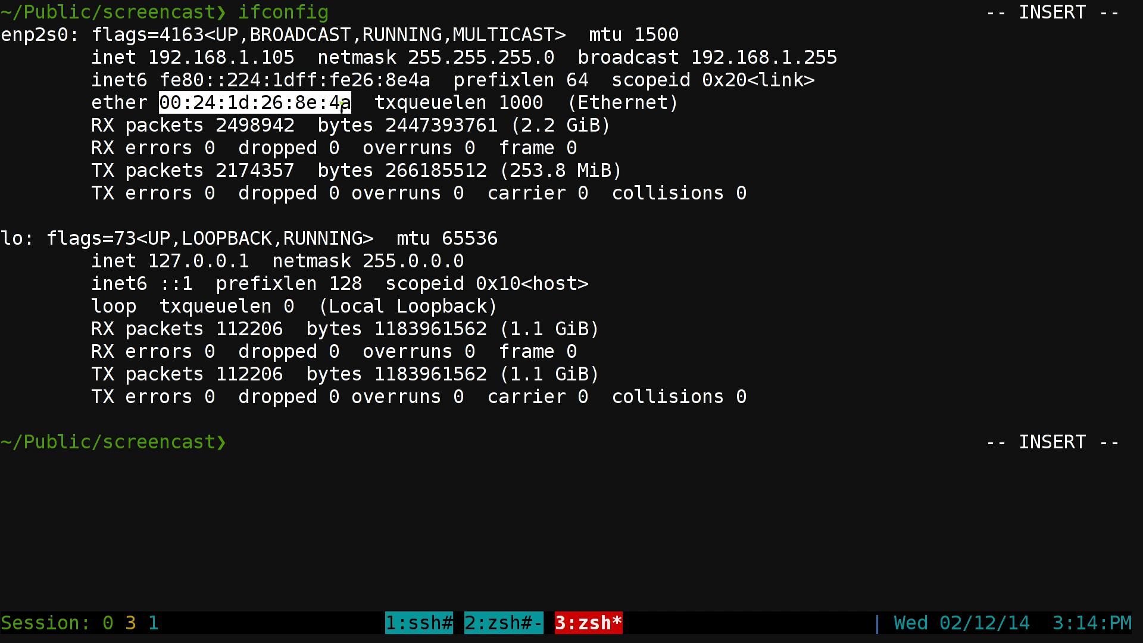
{"action": "left_click_drag", "start_coordinate": [349, 103], "coordinate": [329, 102]}
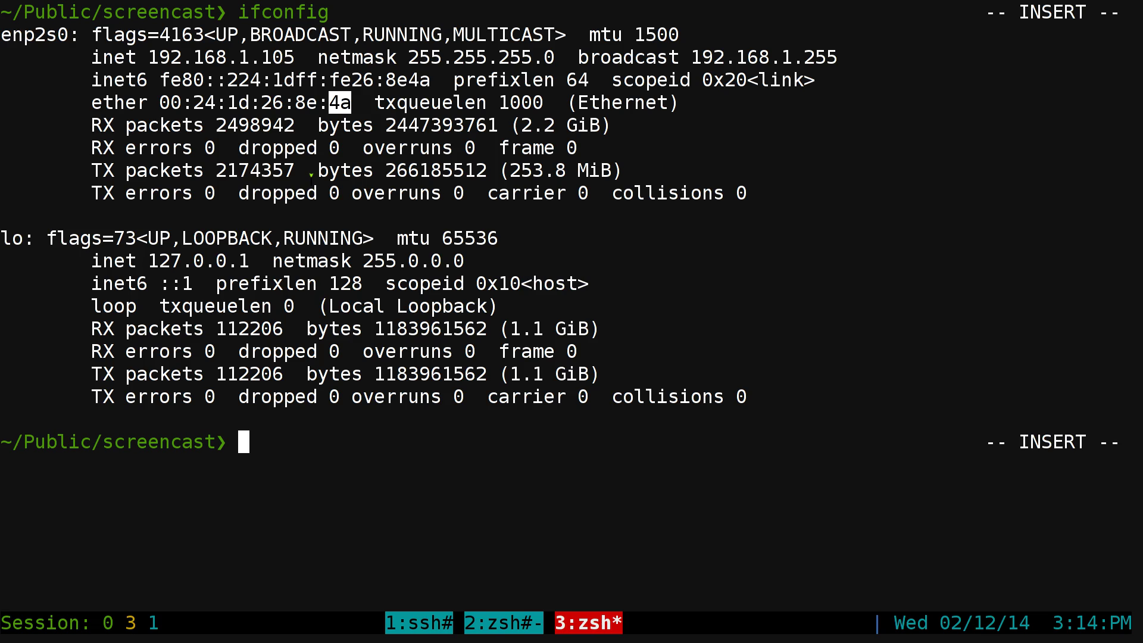
{"action": "key", "text": "alt+Tab"}
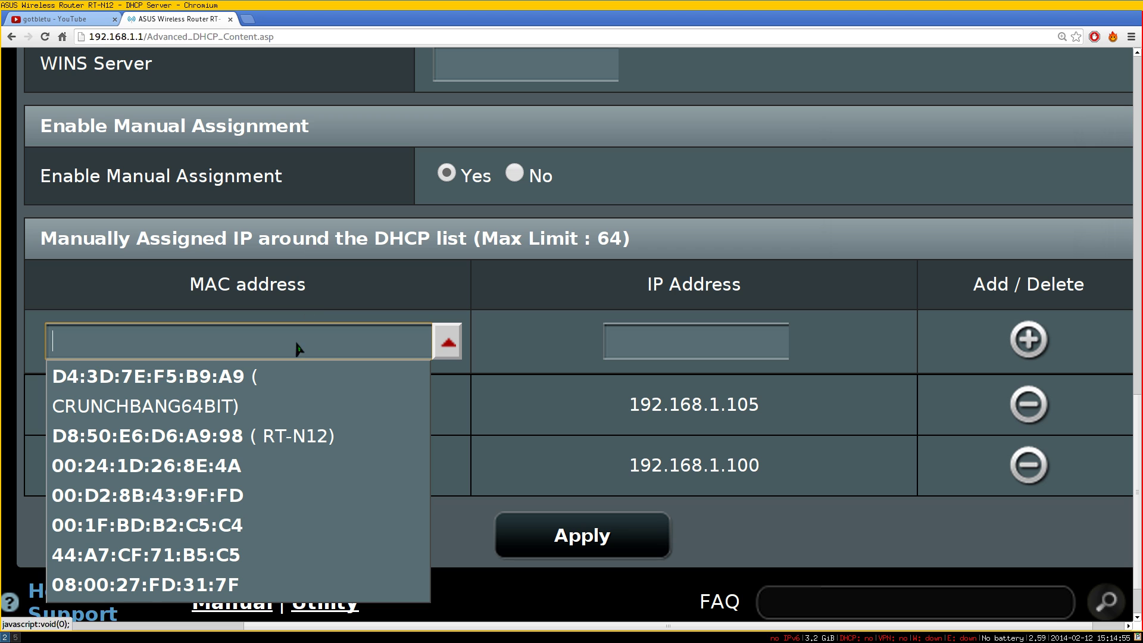
{"action": "left_click", "coordinate": [241, 465]}
Set the new manual assignment's IP address to 192.168.1.200.
{"action": "left_click", "coordinate": [747, 341]}
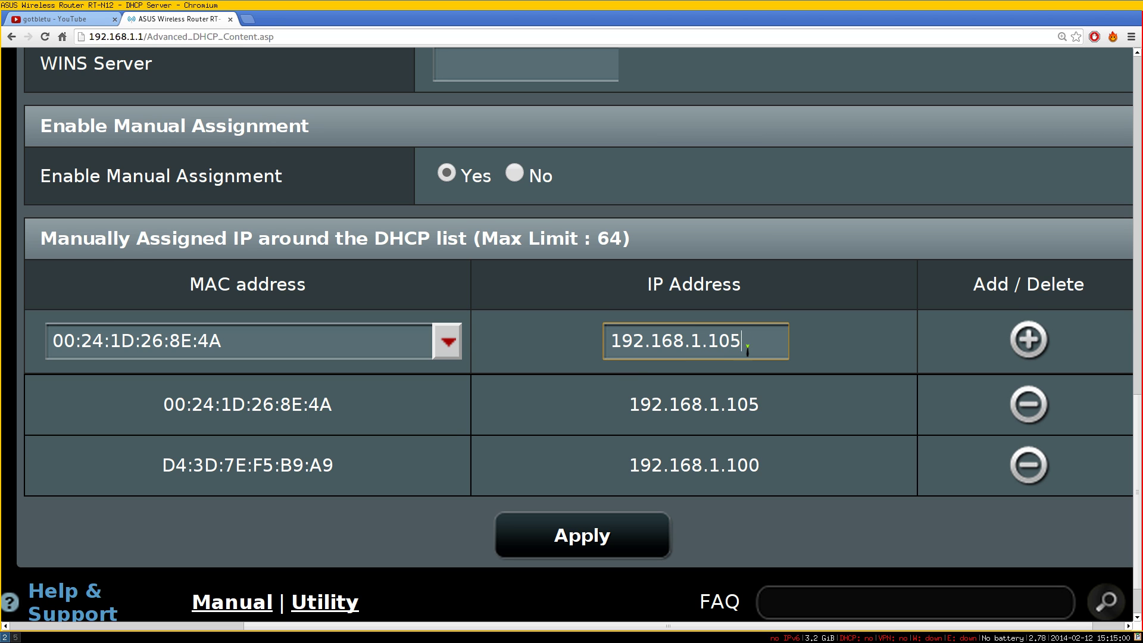
{"action": "key", "text": "BackSpace"}
{"action": "key", "text": "BackSpace"}
{"action": "key", "text": "BackSpace"}
{"action": "type", "text": "200"}
{"action": "left_click", "coordinate": [500, 423]}
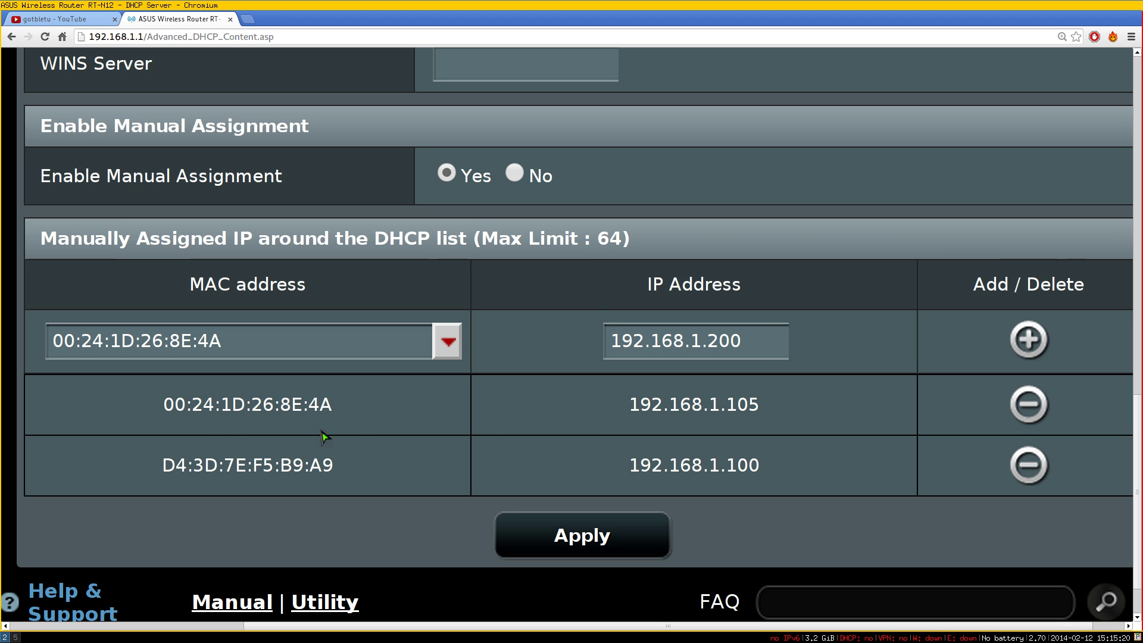
Review the MAC and IP address pairs of the two existing manual assignments.
{"action": "left_click_drag", "start_coordinate": [159, 403], "coordinate": [762, 408]}
{"action": "left_click", "coordinate": [769, 407]}
{"action": "left_click_drag", "start_coordinate": [140, 470], "coordinate": [375, 471]}
{"action": "left_click", "coordinate": [627, 474]}
{"action": "left_click_drag", "start_coordinate": [629, 466], "coordinate": [760, 470]}
{"action": "left_click", "coordinate": [643, 519]}
Open the Virtual Server / Port Forwarding settings in the WAN section and go to the Port Forwarding List.
{"action": "key", "text": "ctrl+0"}
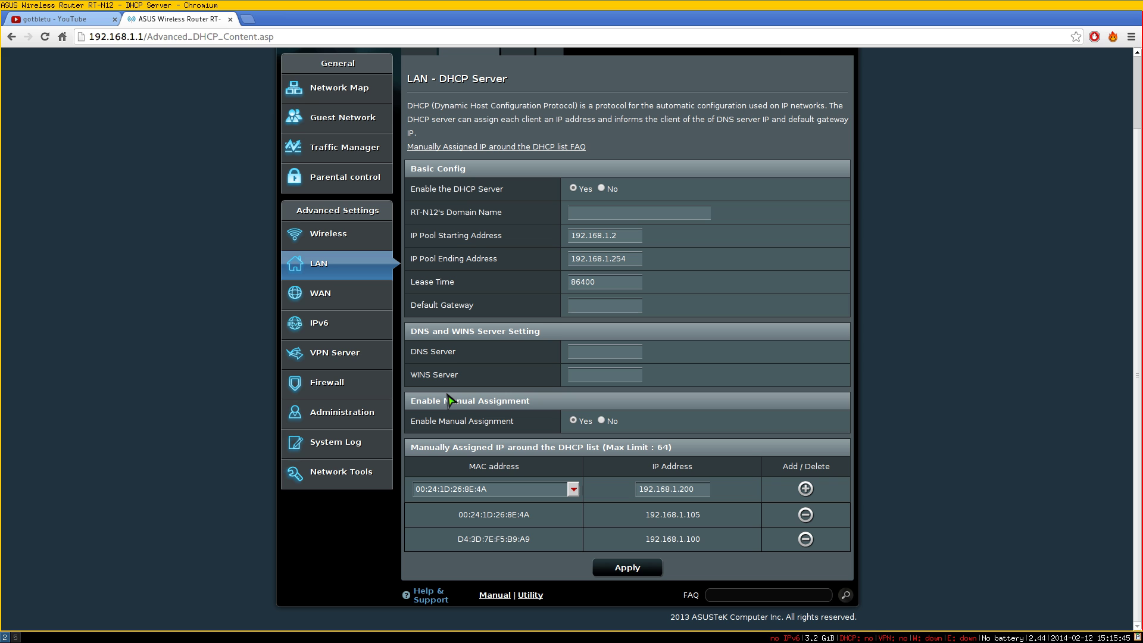
{"action": "key", "text": "ctrl+plus"}
{"action": "key", "text": "ctrl+plus"}
{"action": "key", "text": "ctrl+plus"}
{"action": "key", "text": "ctrl+plus"}
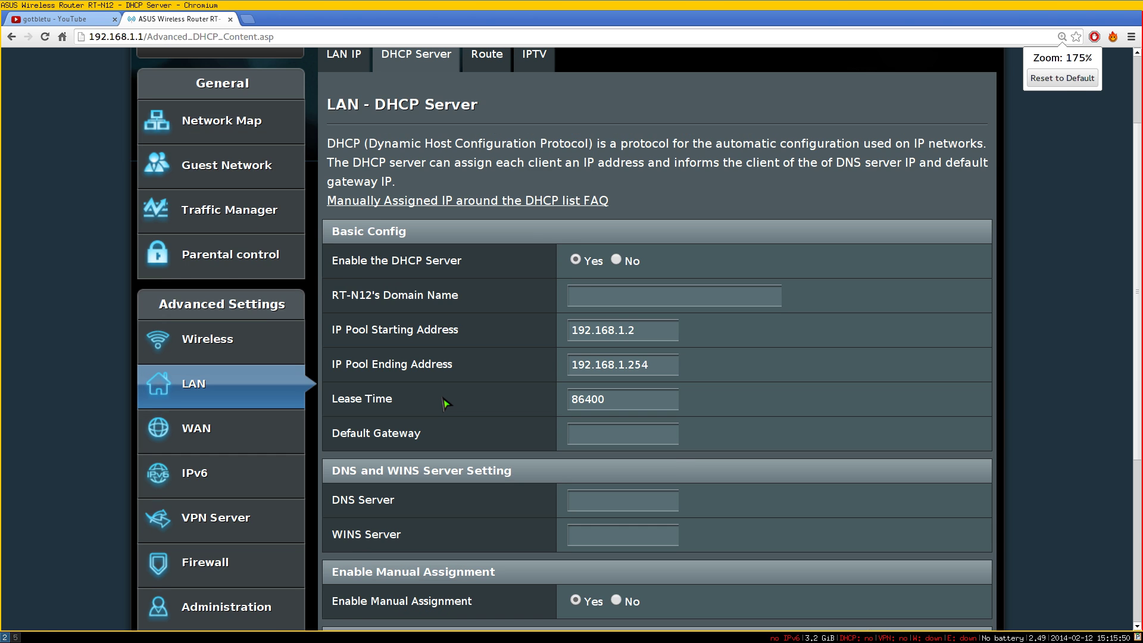
{"action": "scroll", "coordinate": [446, 404], "scroll_direction": "down", "scroll_amount": 1}
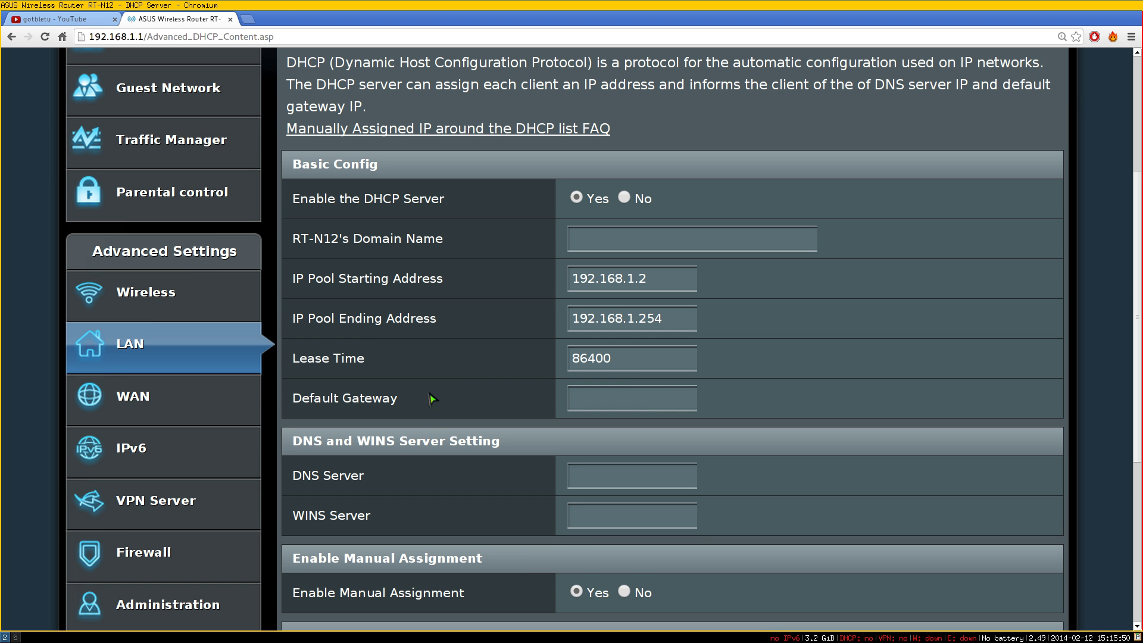
{"action": "left_click", "coordinate": [132, 420]}
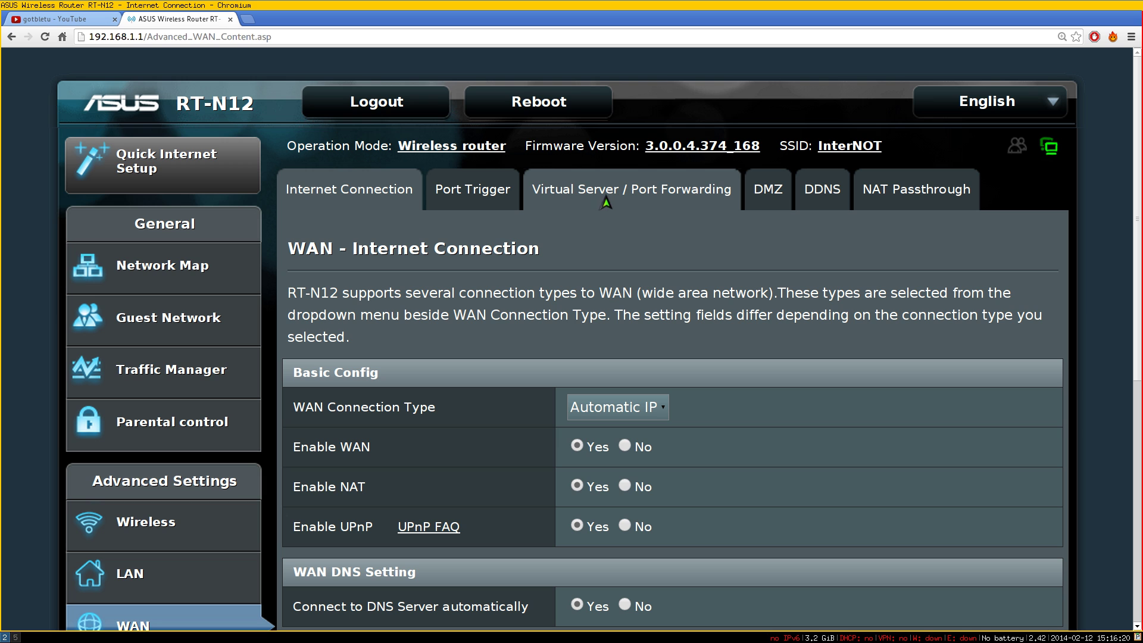
{"action": "left_click", "coordinate": [660, 202]}
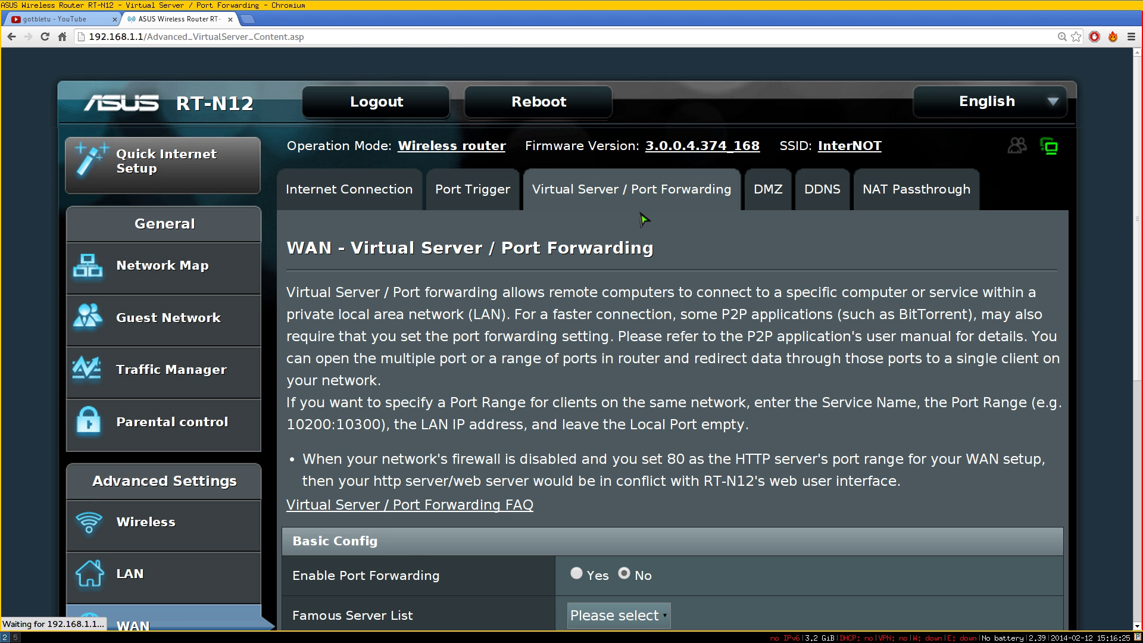
{"action": "scroll", "coordinate": [667, 232], "scroll_direction": "down", "scroll_amount": 1}
{"action": "scroll", "coordinate": [683, 257], "scroll_direction": "down", "scroll_amount": 4}
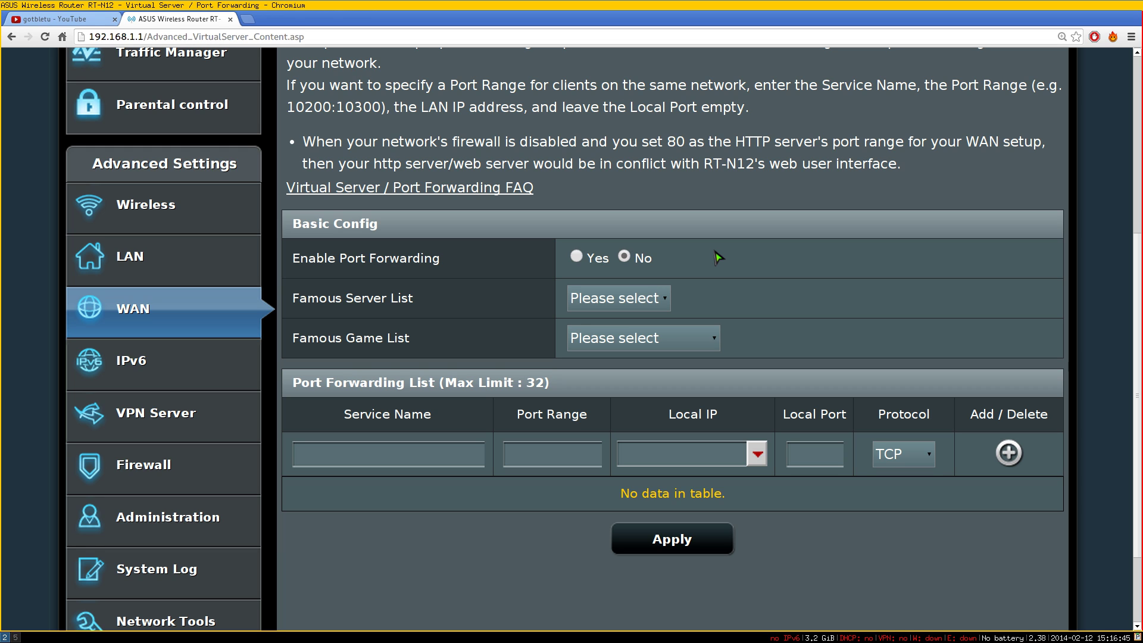
{"action": "scroll", "coordinate": [704, 296], "scroll_direction": "down", "scroll_amount": 1}
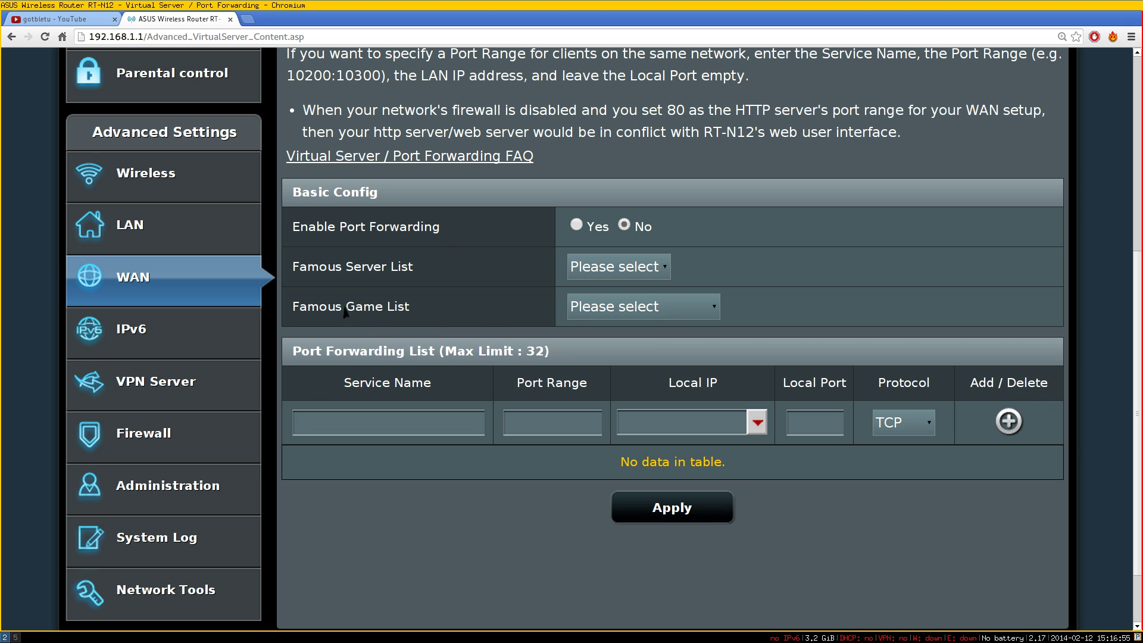
{"action": "key", "text": "ctrl+plus"}
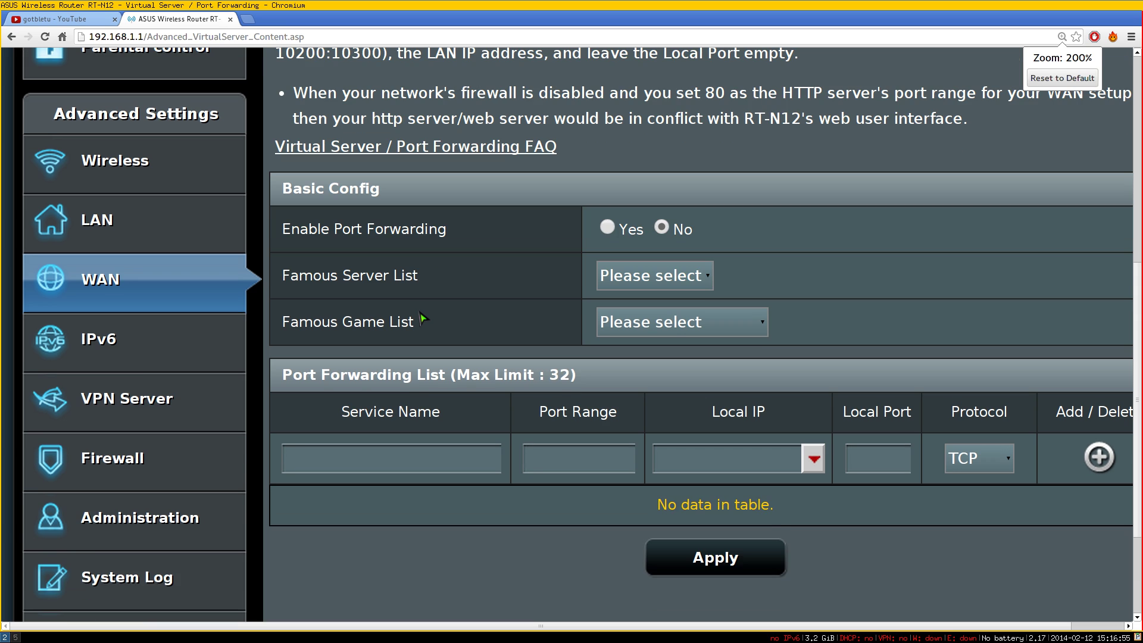
Fill the new rule with the Age of Empires preset from the Famous Game List and inspect its full port range.
{"action": "left_click_drag", "start_coordinate": [369, 321], "coordinate": [288, 325]}
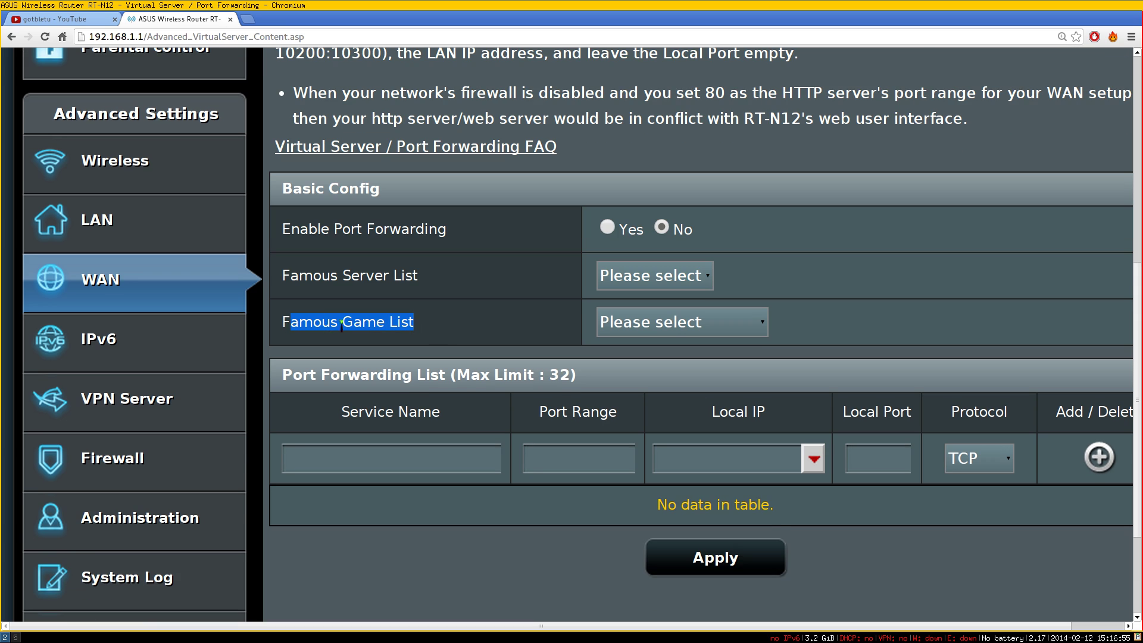
{"action": "left_click", "coordinate": [755, 327]}
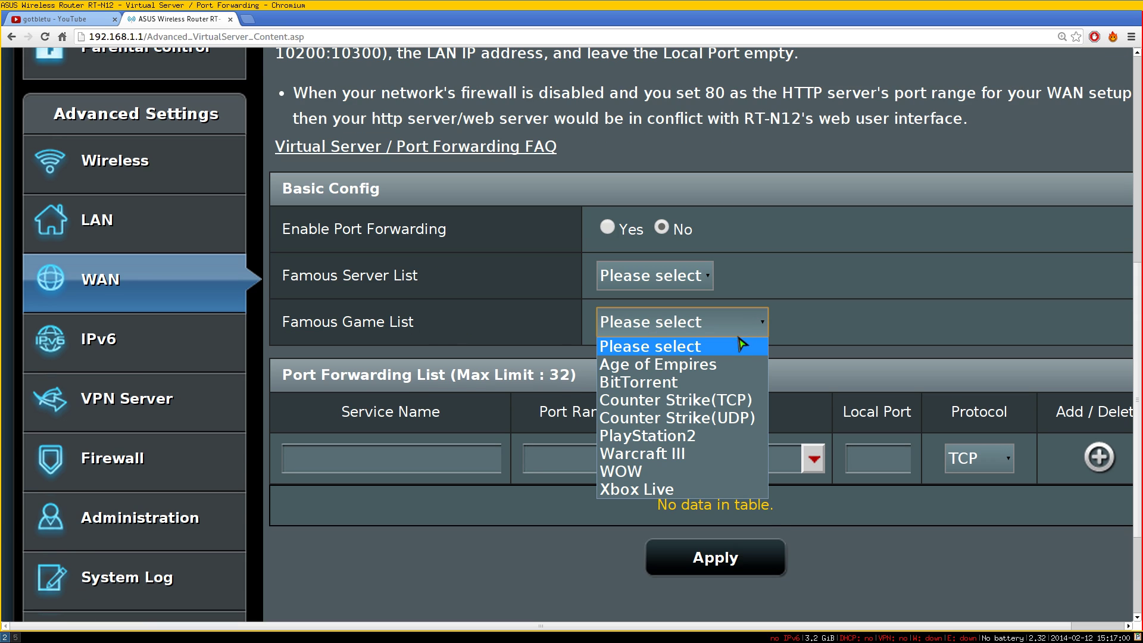
{"action": "left_click", "coordinate": [722, 368]}
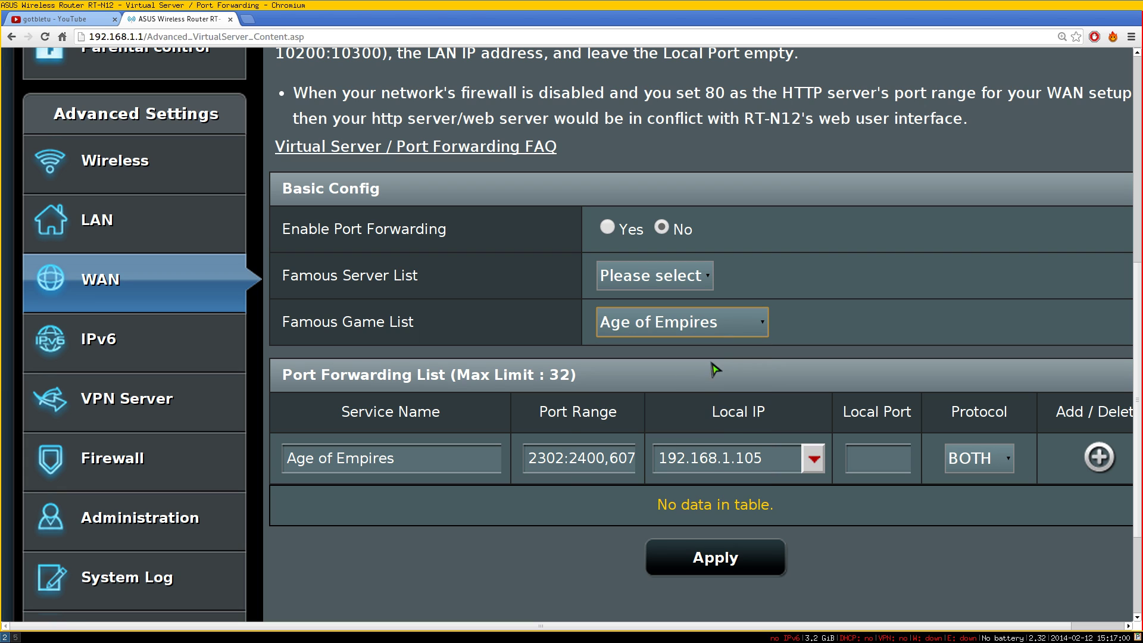
{"action": "left_click", "coordinate": [575, 470]}
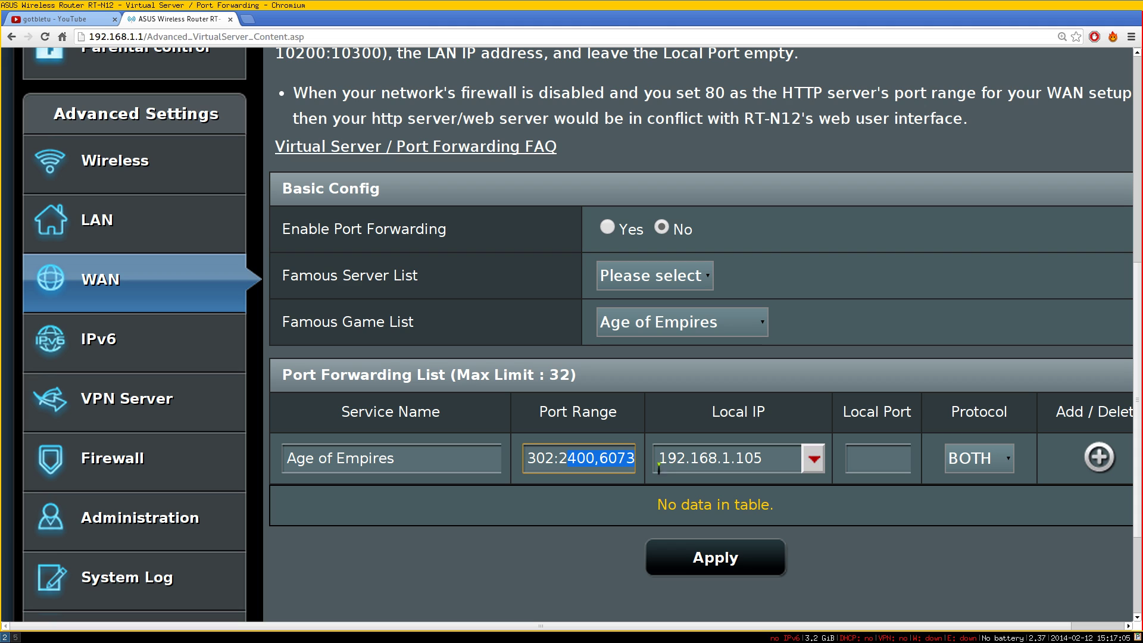
{"action": "left_click_drag", "start_coordinate": [626, 458], "coordinate": [513, 460]}
{"action": "left_click", "coordinate": [547, 462]}
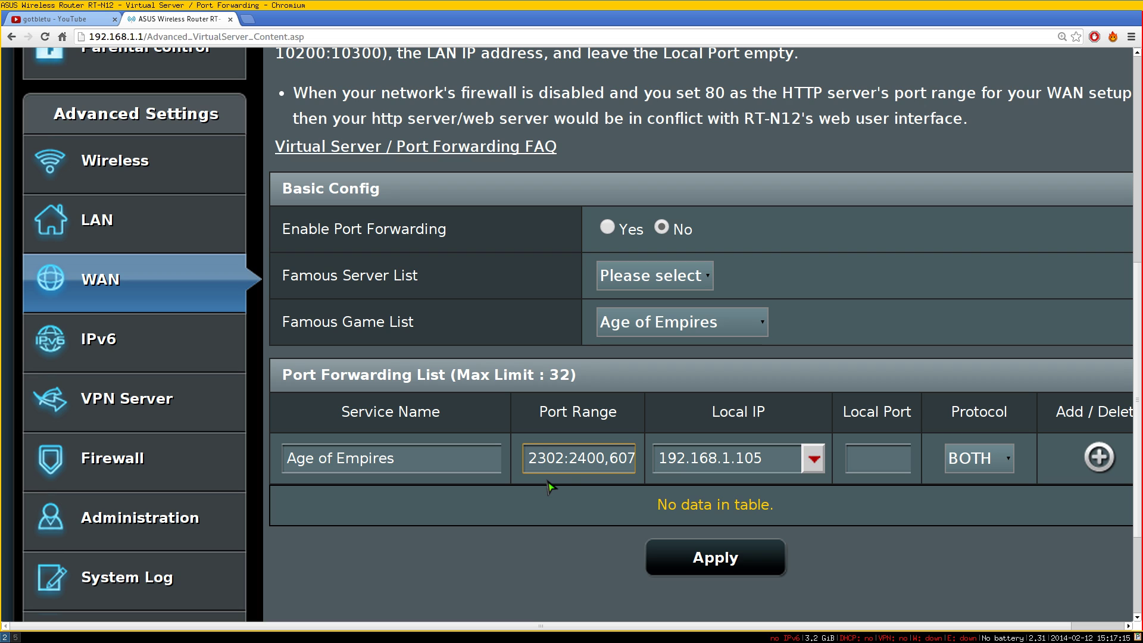
Try the BitTorrent and Counter Strike(TCP) game presets in the new rule and check the Counter Strike port range.
{"action": "left_click", "coordinate": [686, 327]}
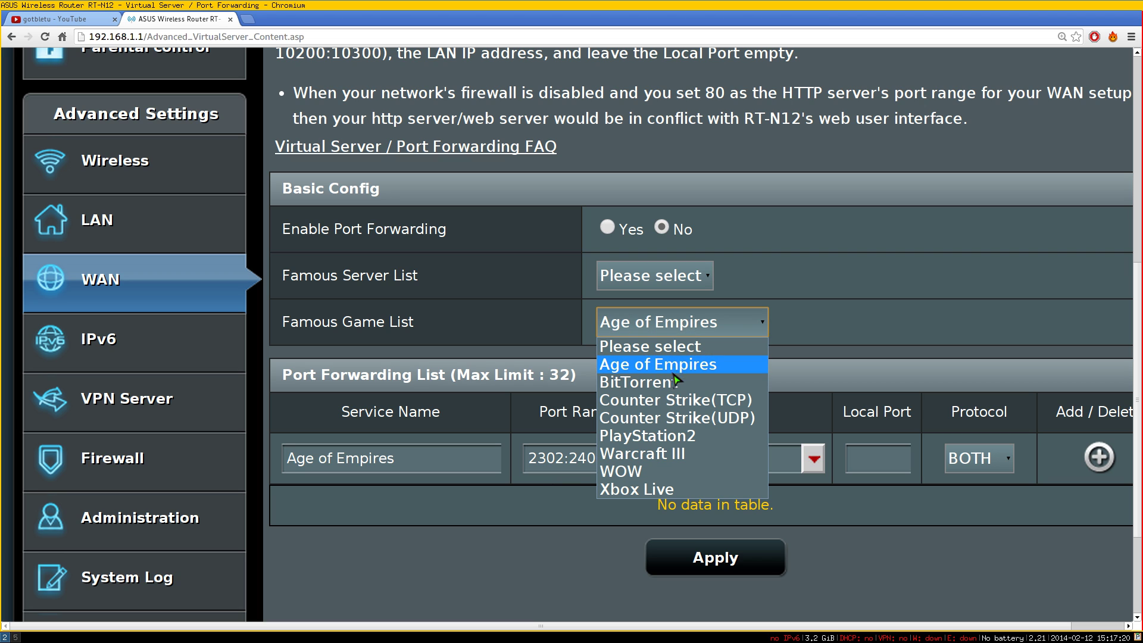
{"action": "left_click", "coordinate": [677, 381]}
{"action": "left_click", "coordinate": [686, 329]}
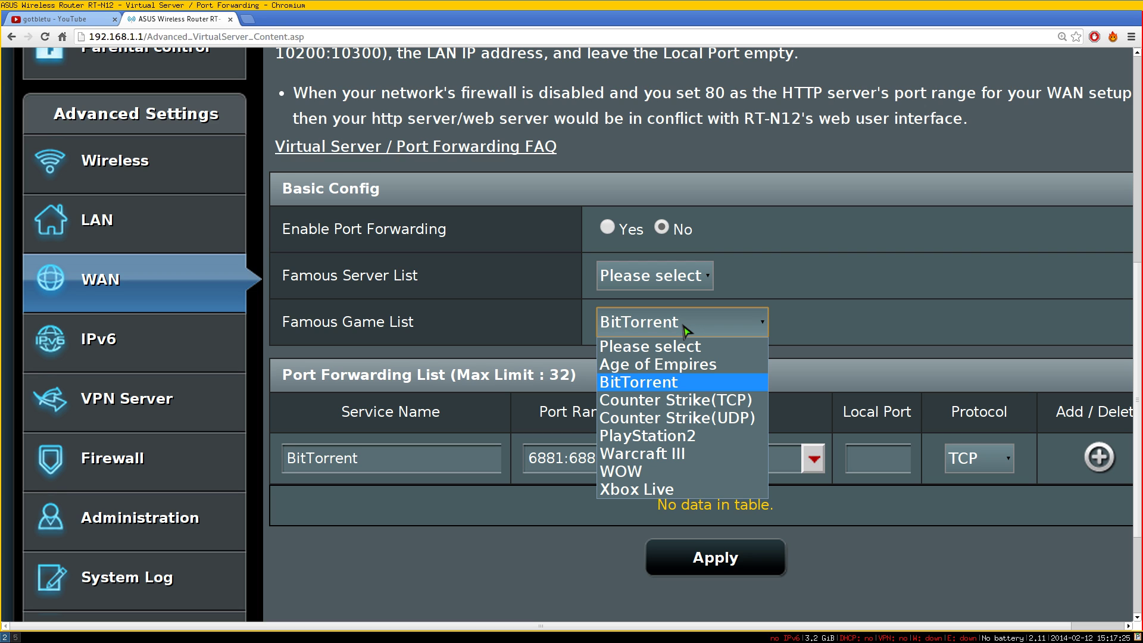
{"action": "left_click", "coordinate": [676, 400]}
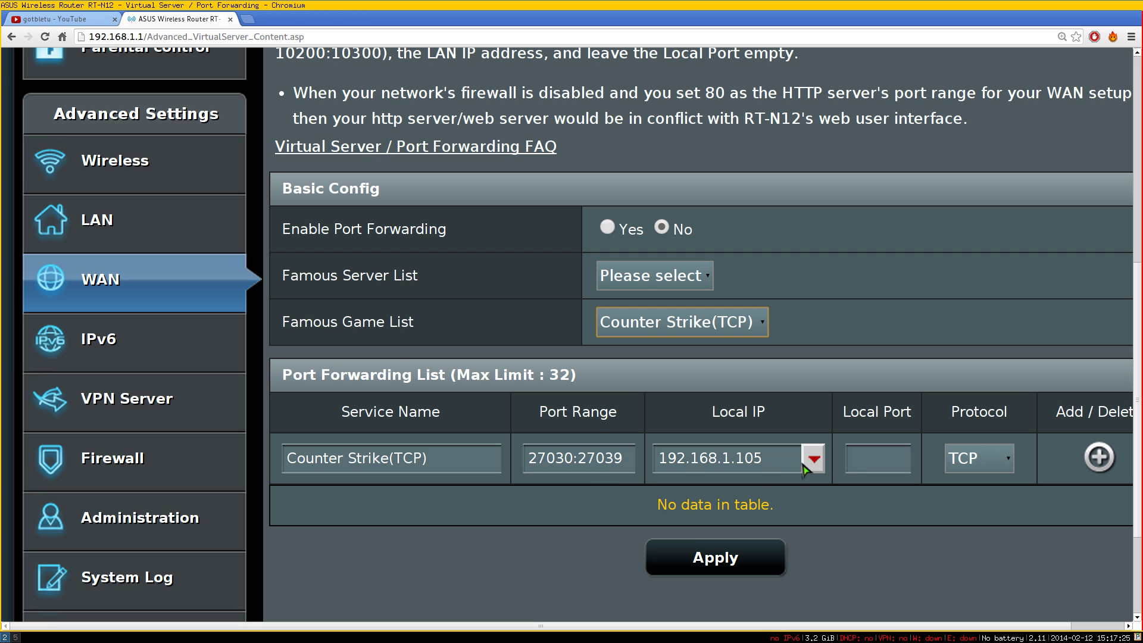
{"action": "mouse_move", "coordinate": [605, 459]}
{"action": "left_mouse_down"}
{"action": "mouse_move", "coordinate": [486, 459]}
{"action": "mouse_move", "coordinate": [635, 472]}
{"action": "mouse_move", "coordinate": [620, 470]}
{"action": "left_mouse_up"}
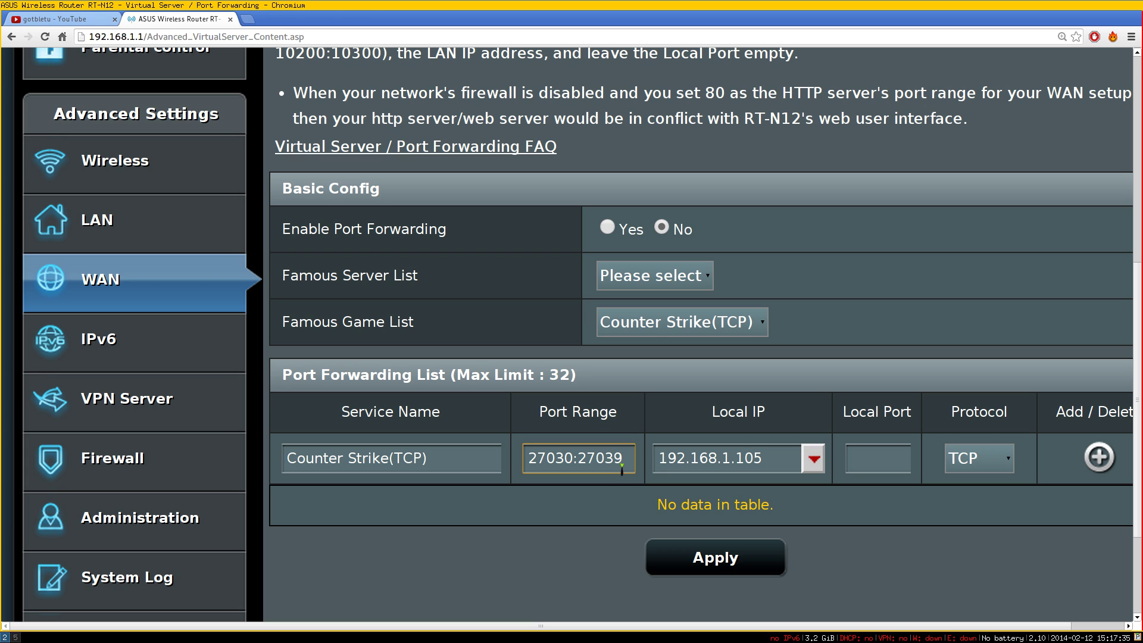
{"action": "left_click", "coordinate": [684, 330]}
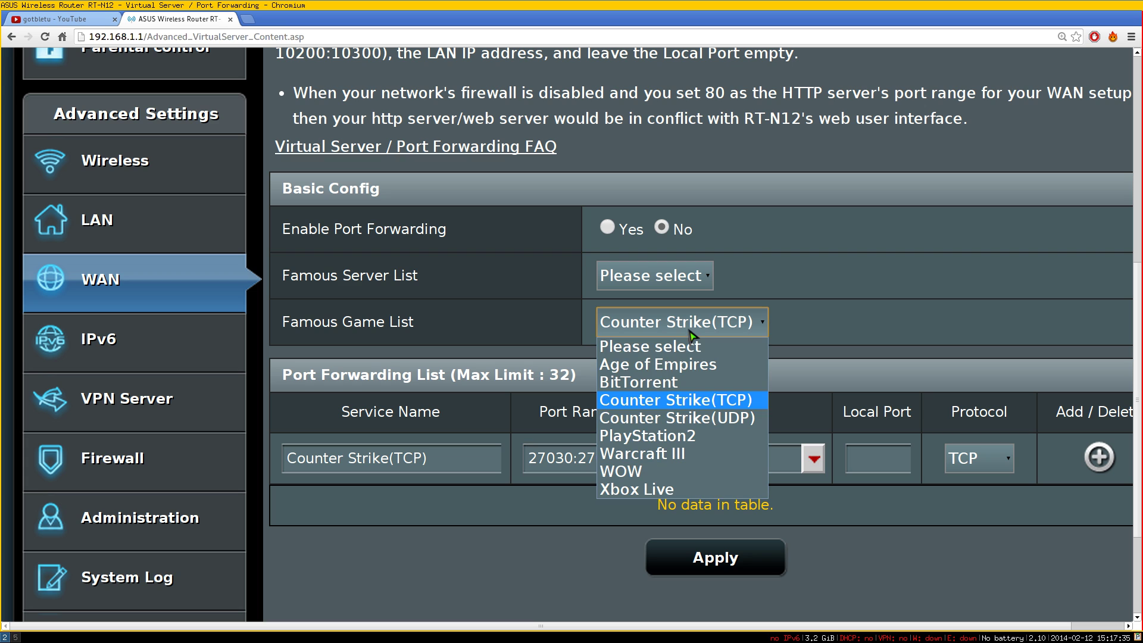
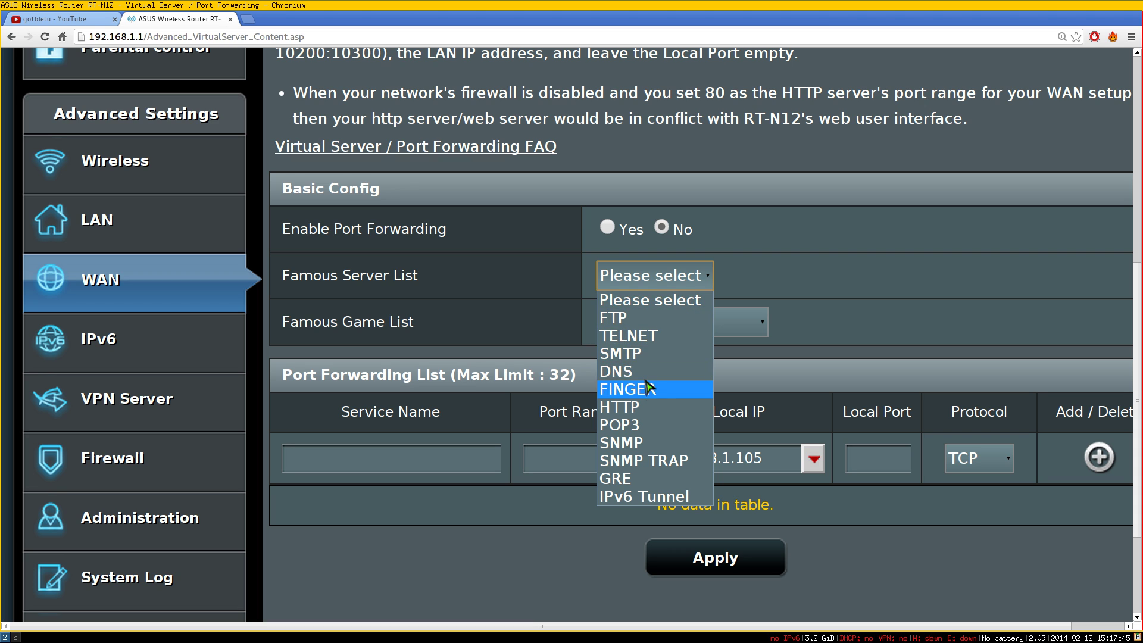
Try the SMTP and TELNET presets from the Famous Server List and check the port range each one fills in.
{"action": "left_click", "coordinate": [646, 360]}
{"action": "left_click_drag", "start_coordinate": [581, 459], "coordinate": [516, 465]}
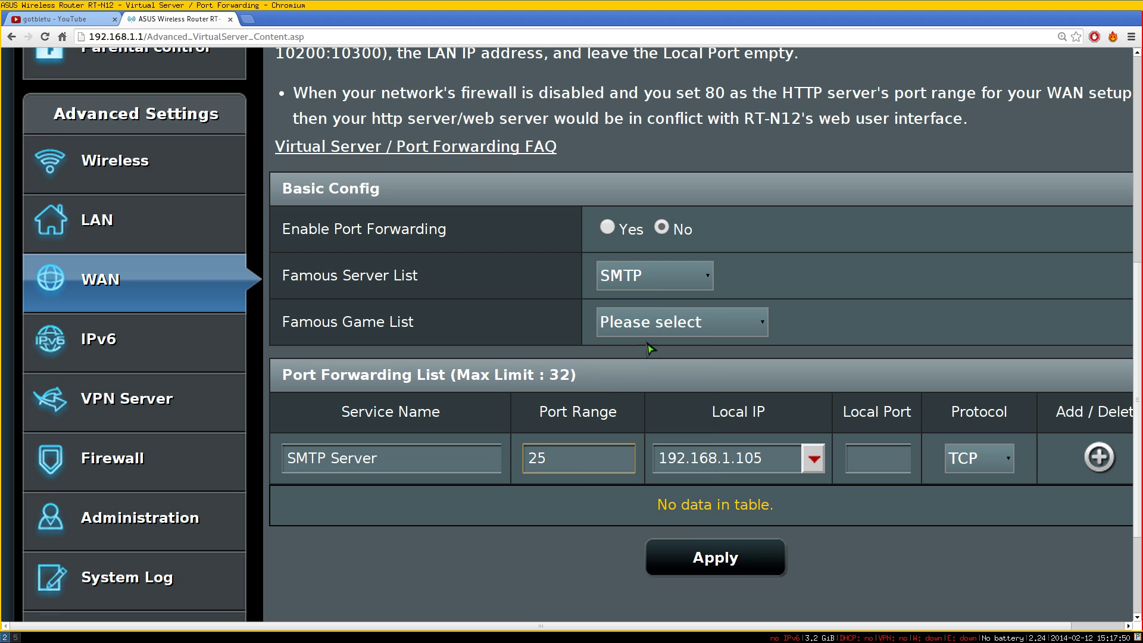
{"action": "left_click", "coordinate": [658, 285]}
{"action": "left_click", "coordinate": [666, 335]}
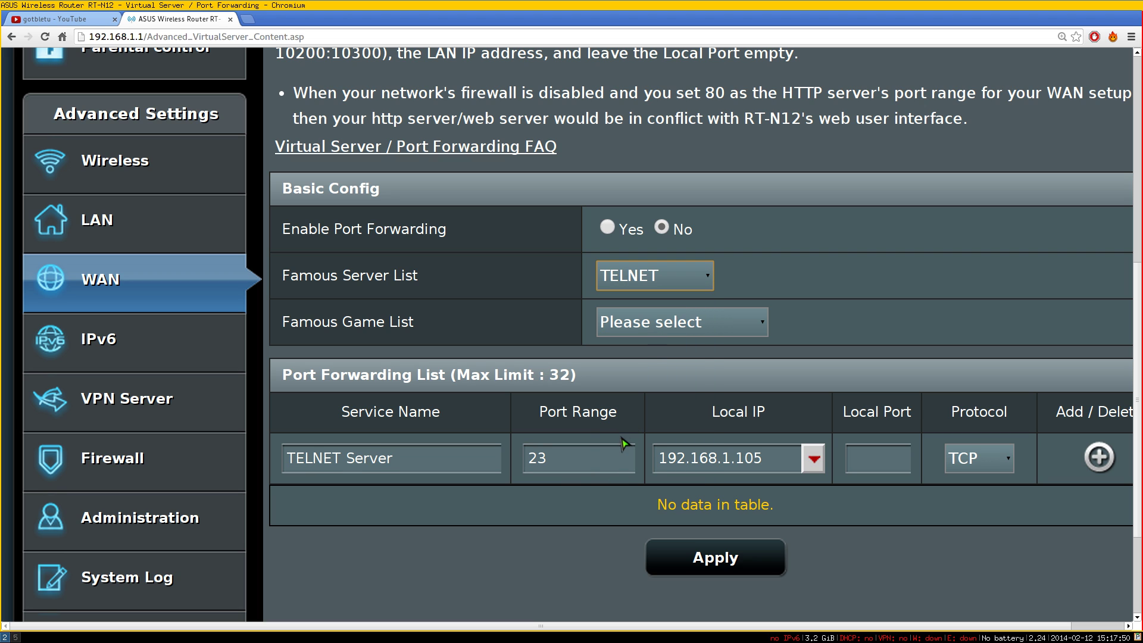
{"action": "left_click_drag", "start_coordinate": [592, 456], "coordinate": [508, 459]}
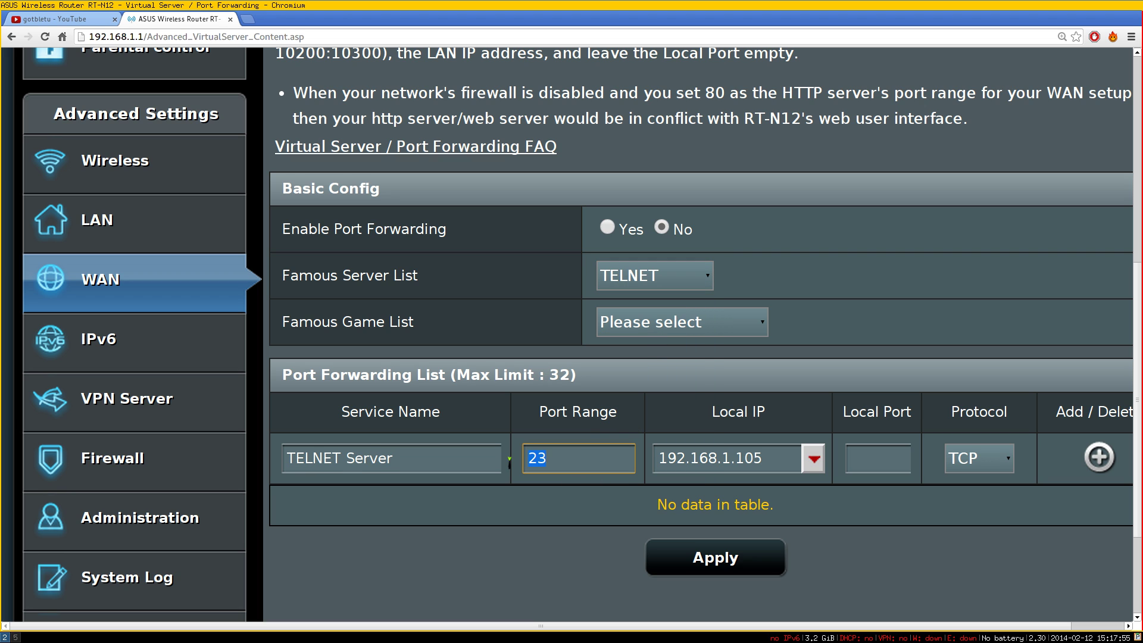
Try the FTP server preset and check its port range, then reset the Famous Server List to Please select.
{"action": "left_click", "coordinate": [662, 282]}
{"action": "left_click", "coordinate": [659, 320]}
{"action": "double_click", "coordinate": [592, 458]}
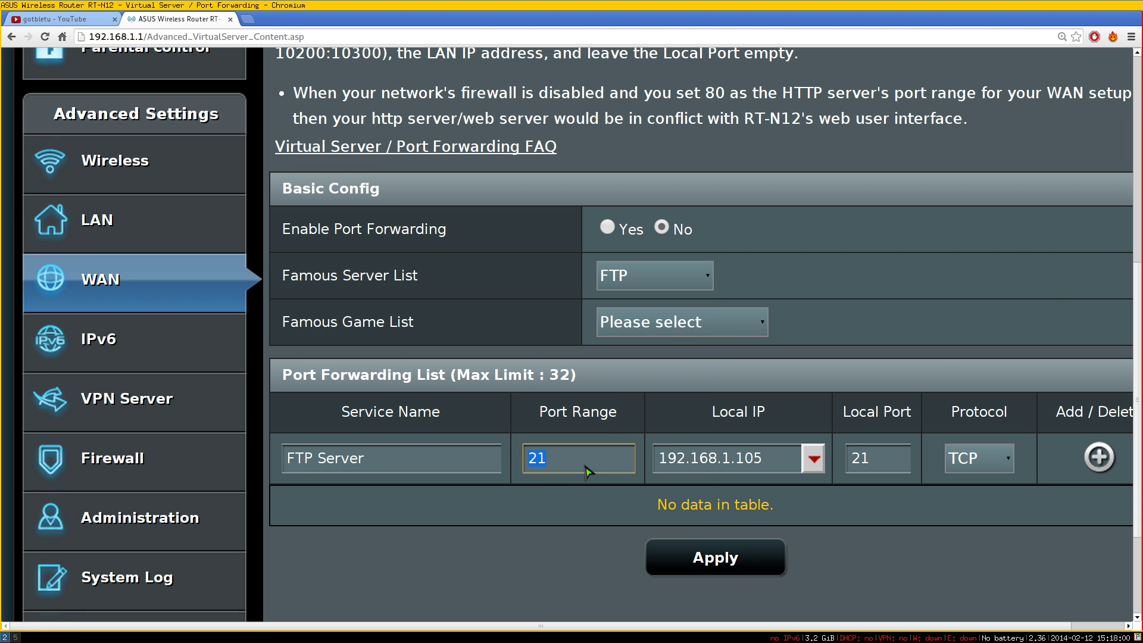
{"action": "left_click", "coordinate": [662, 280]}
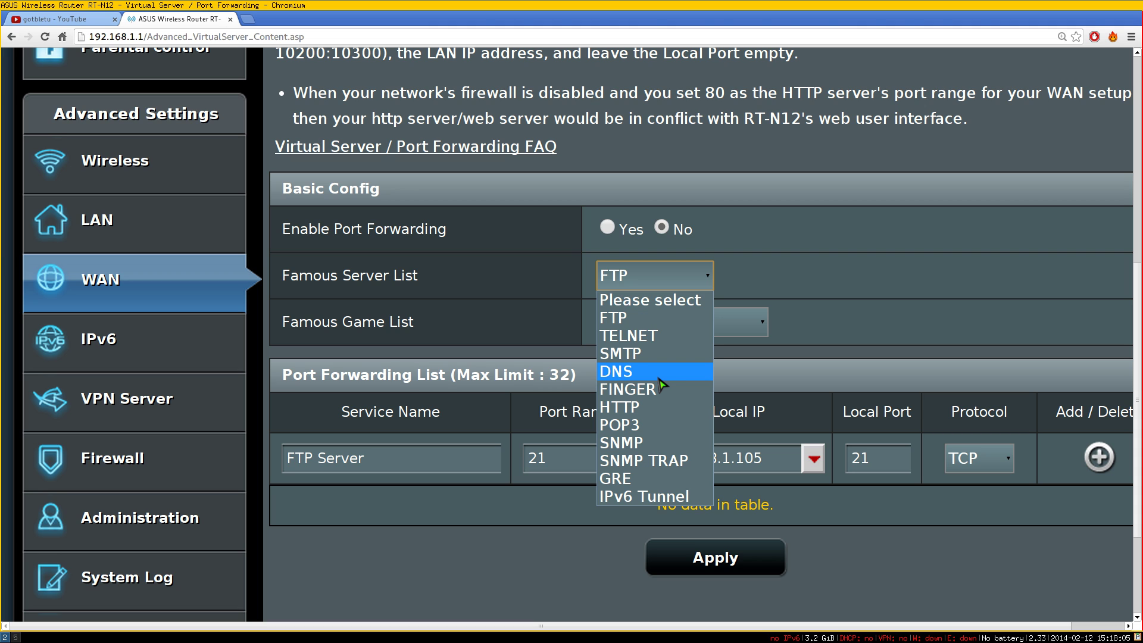
{"action": "left_click", "coordinate": [660, 300]}
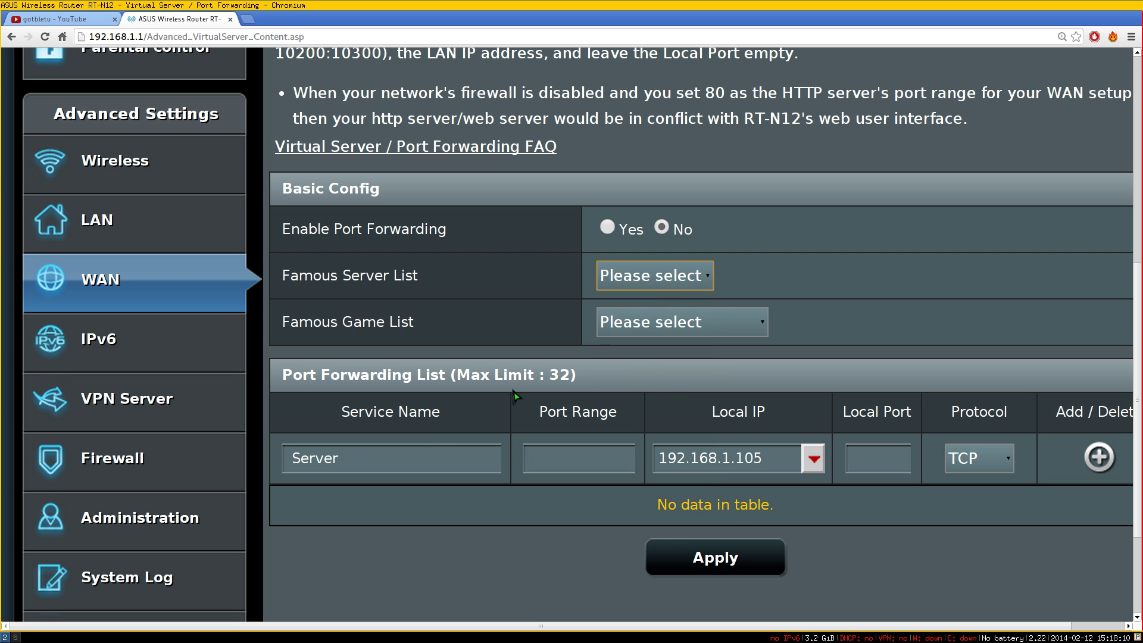
Replace the new rule's service name with SSH and set its port range to 22.
{"action": "left_click", "coordinate": [382, 460]}
{"action": "key", "text": "ctrl+a"}
{"action": "key", "text": "BackSpace"}
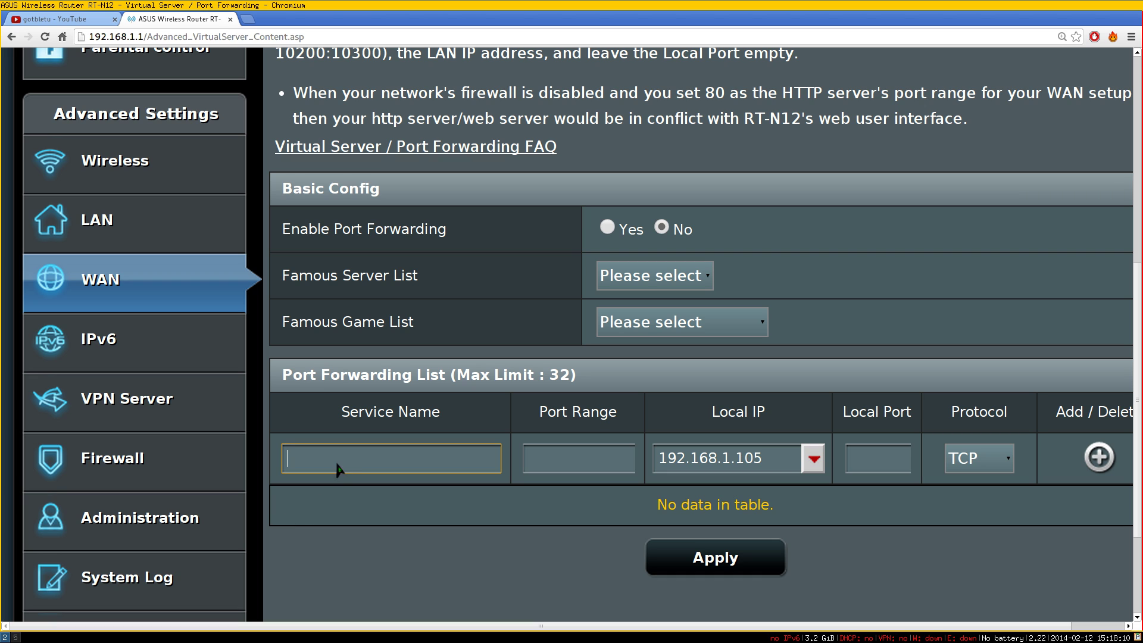
{"action": "type", "text": "SSH"}
{"action": "left_click", "coordinate": [575, 462]}
{"action": "type", "text": "22"}
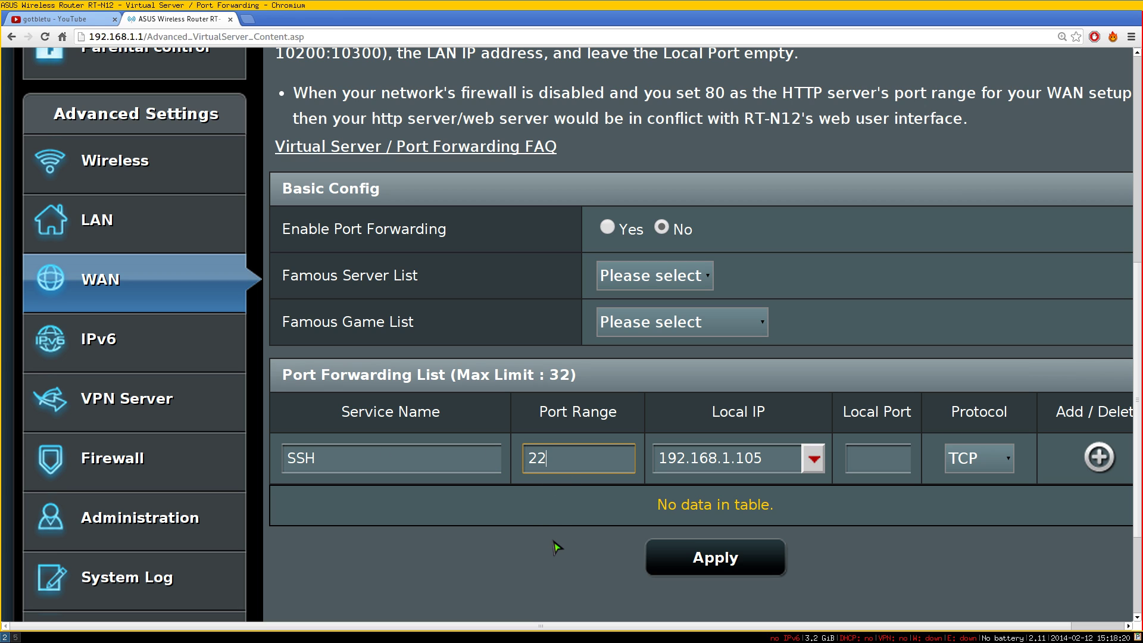
Give the SSH rule local IP 192.168.1.100, local port 22 and protocol TCP, and add it to the Port Forwarding List.
{"action": "left_click", "coordinate": [812, 458]}
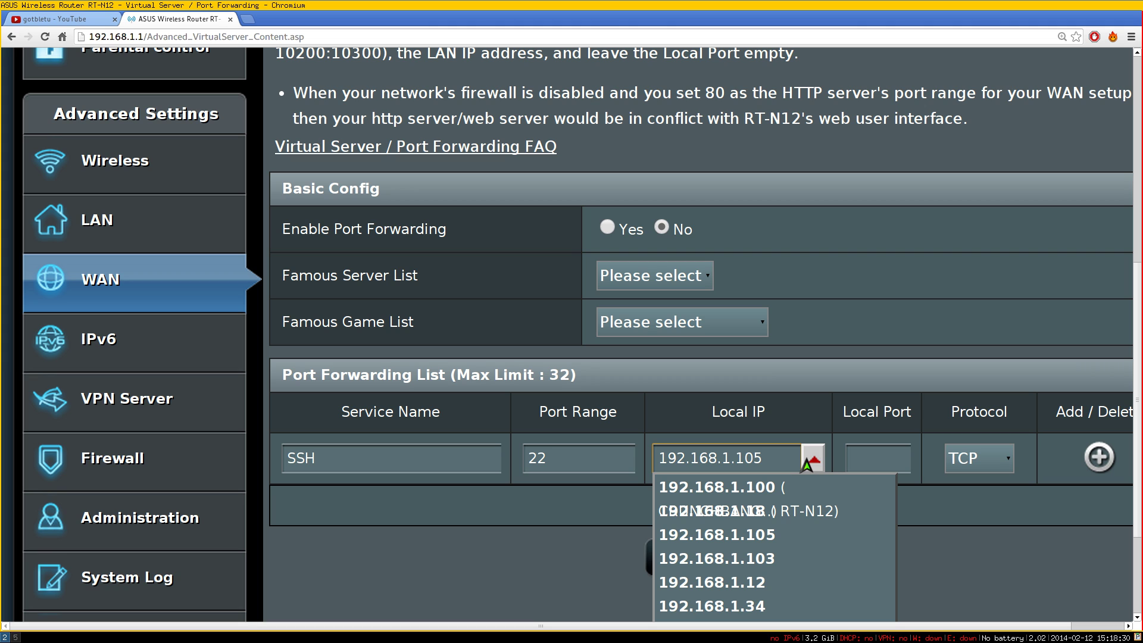
{"action": "left_click", "coordinate": [744, 496]}
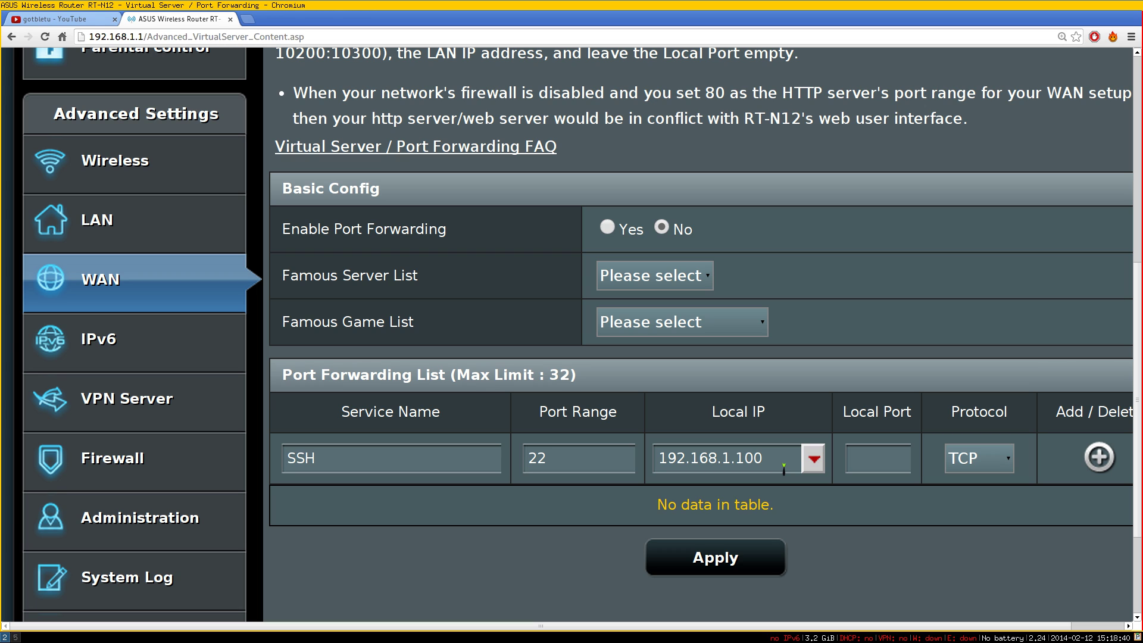
{"action": "left_click", "coordinate": [857, 465]}
{"action": "type", "text": "22"}
{"action": "left_click", "coordinate": [1011, 470]}
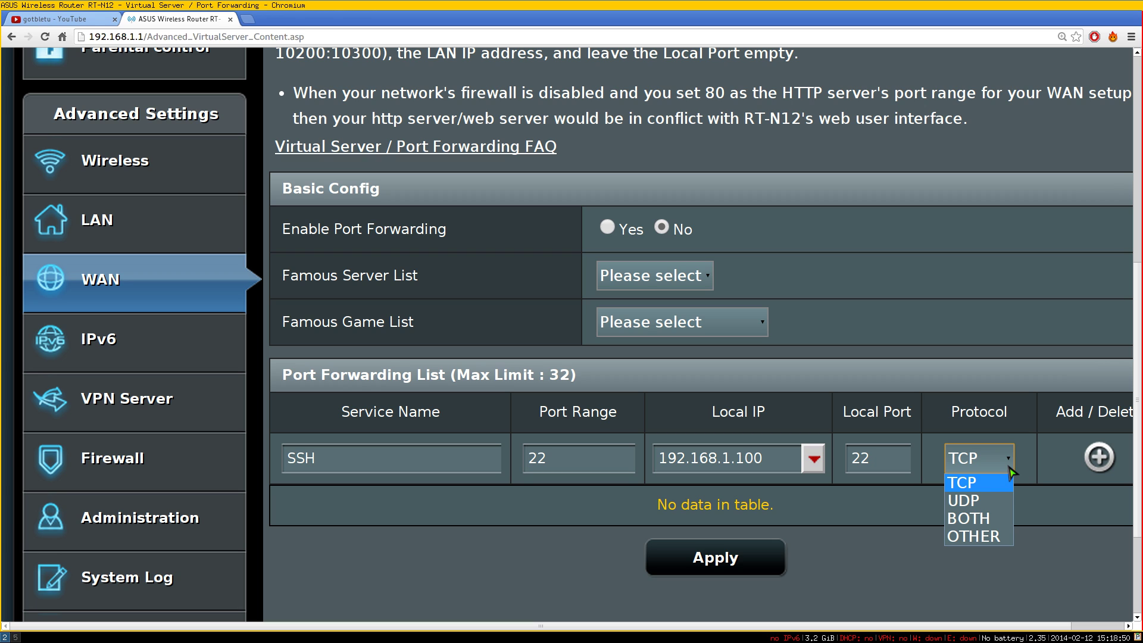
{"action": "left_click", "coordinate": [1006, 481]}
{"action": "left_click", "coordinate": [1099, 457]}
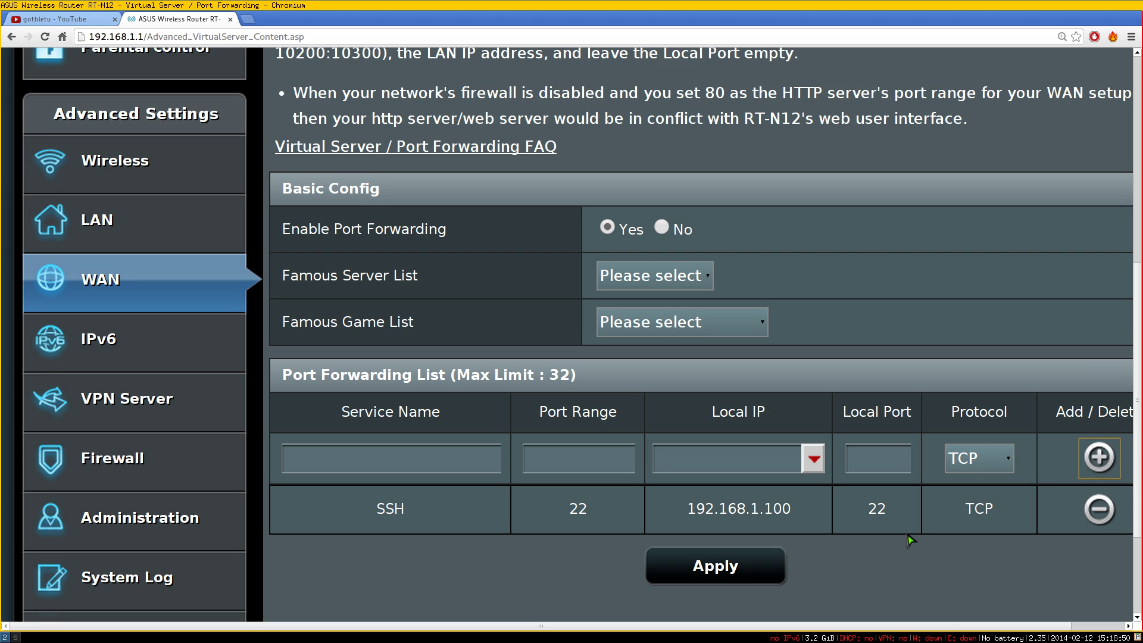
Start another port forwarding rule with the service name Python HTTP Server and port range 8000.
{"action": "scroll", "coordinate": [909, 541], "scroll_direction": "down", "scroll_amount": 2}
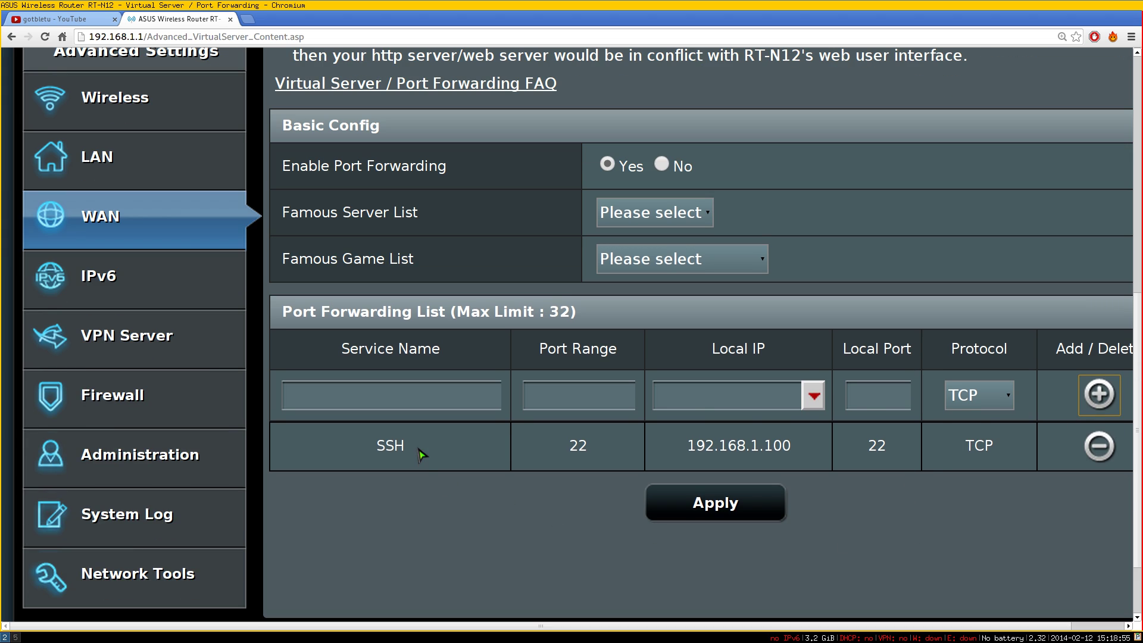
{"action": "left_click", "coordinate": [413, 401]}
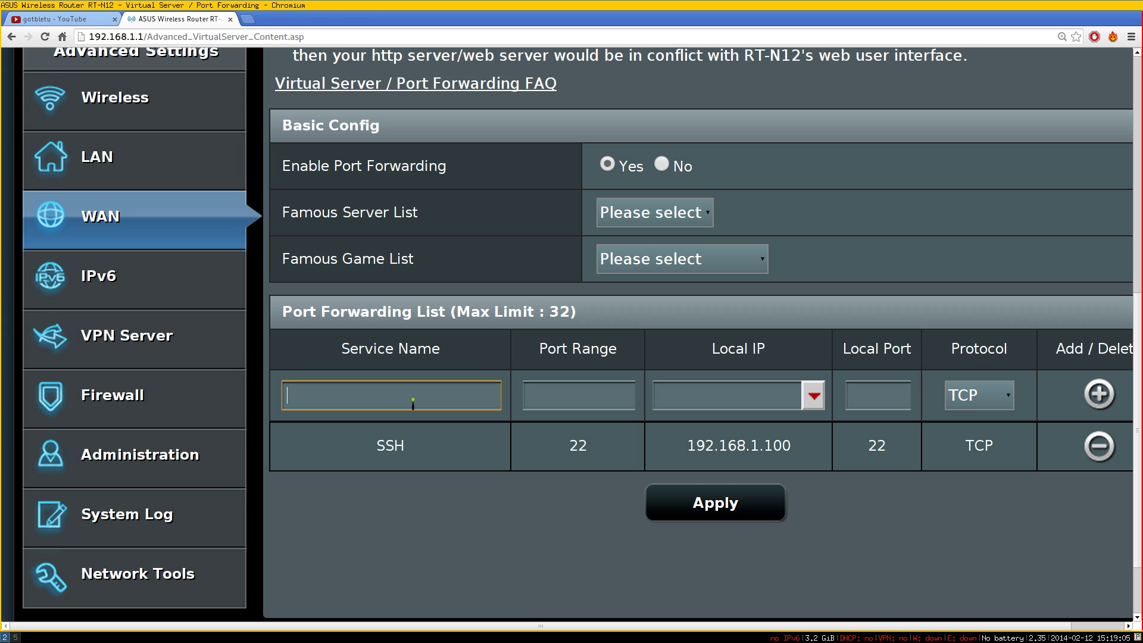
{"action": "type", "text": "Python HTTP Server"}
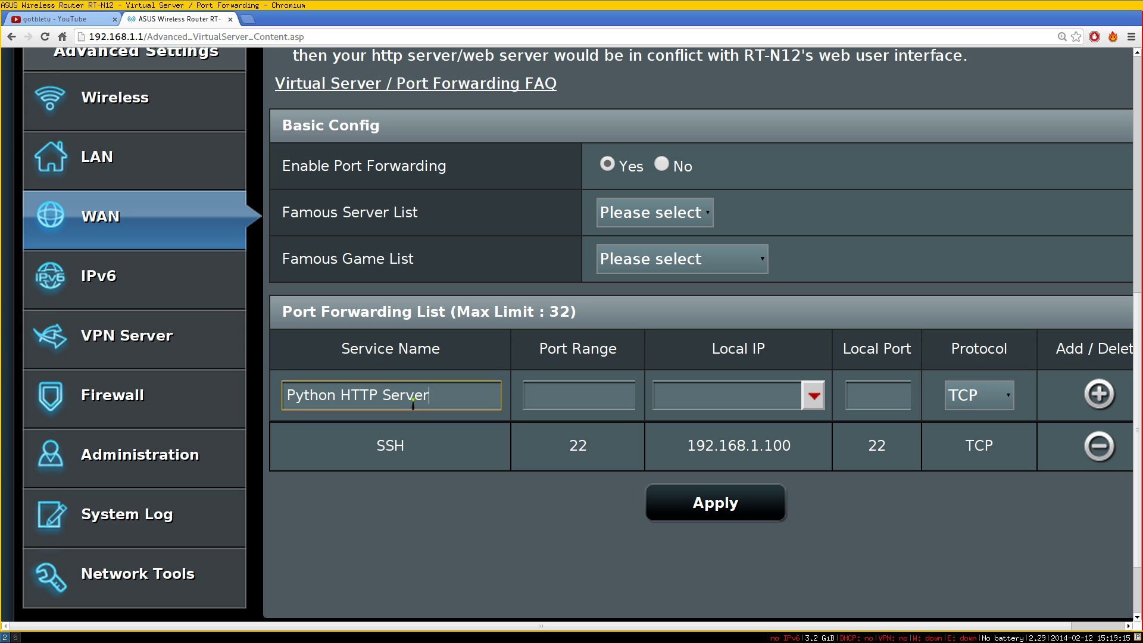
{"action": "left_click", "coordinate": [570, 400]}
{"action": "type", "text": "8000"}
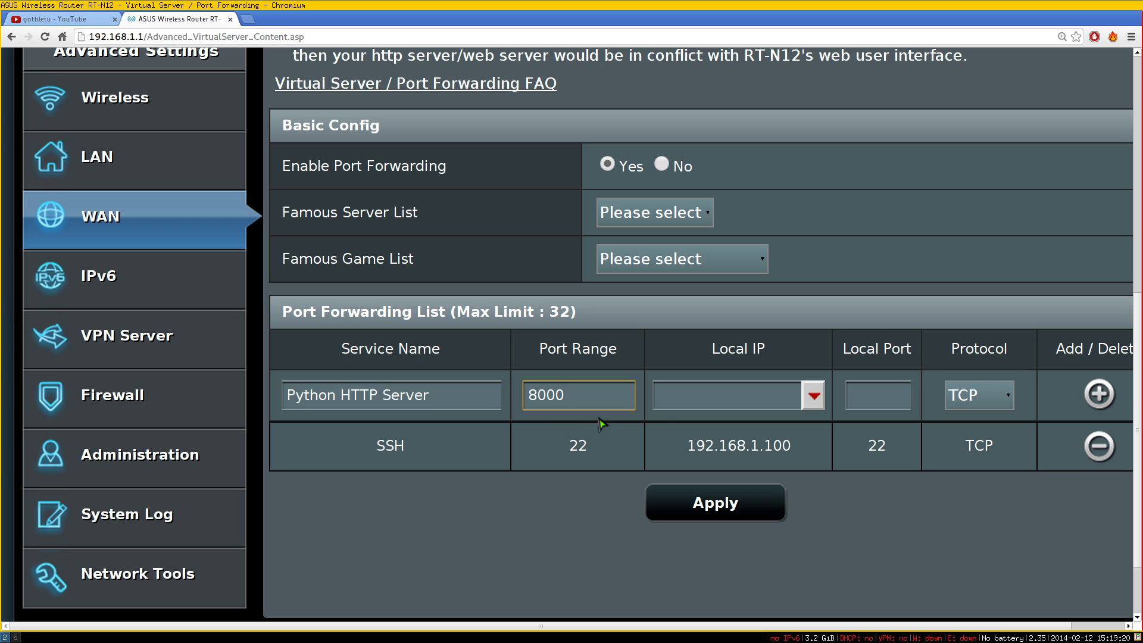
Set the Python HTTP Server rule's local IP to 192.168.1.105 and local port to 8000, and add it to the list.
{"action": "left_click", "coordinate": [812, 397]}
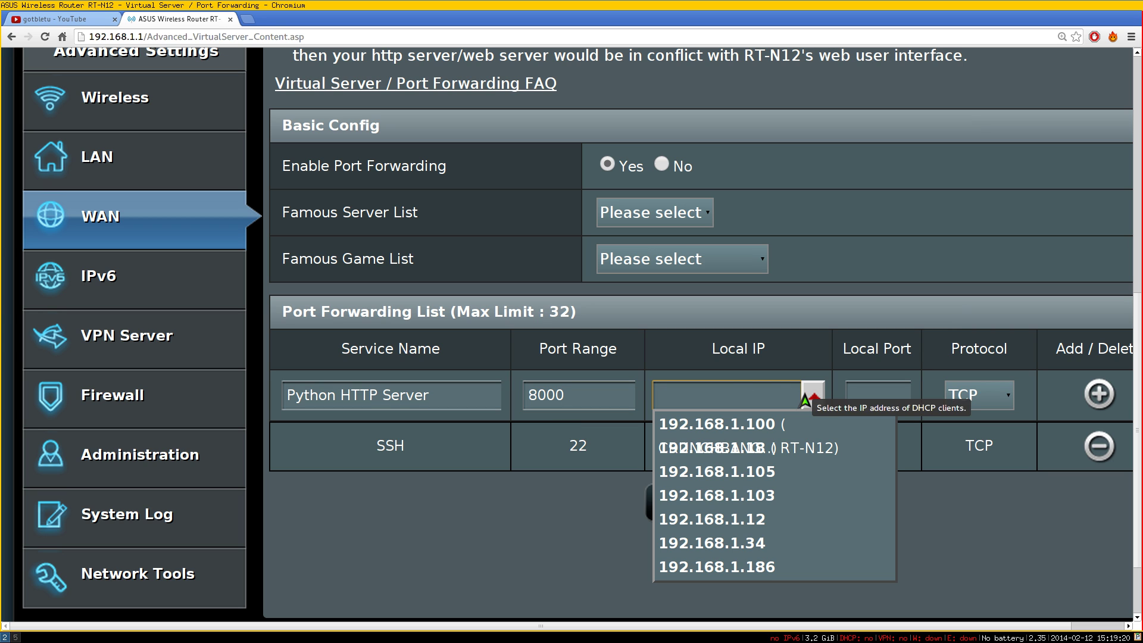
{"action": "left_click", "coordinate": [775, 472]}
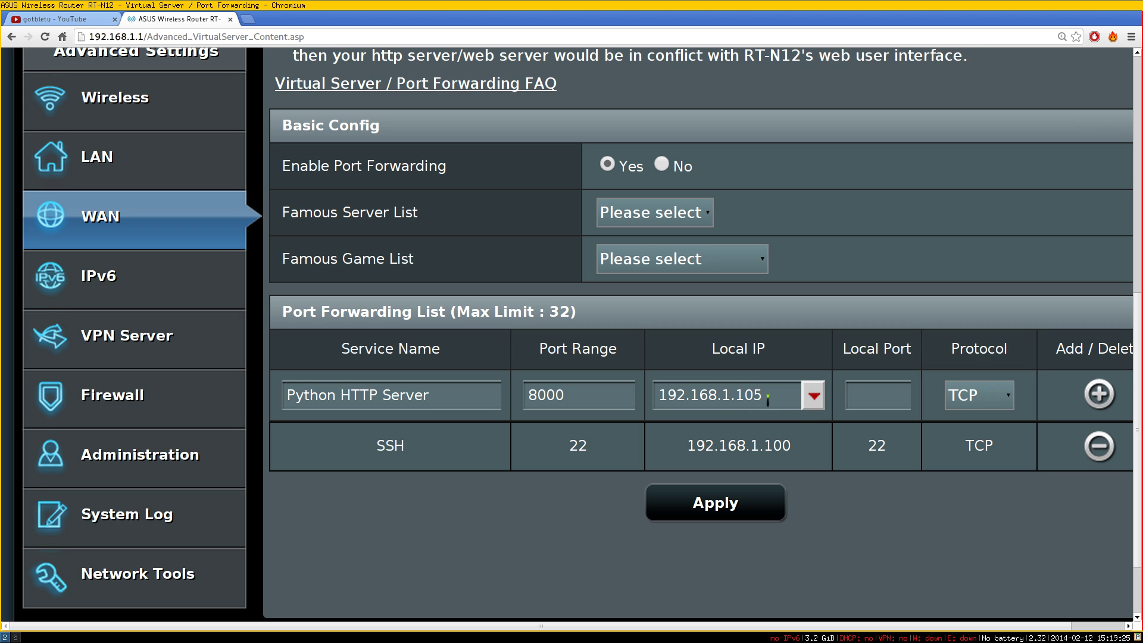
{"action": "left_click", "coordinate": [856, 407]}
{"action": "type", "text": "8000"}
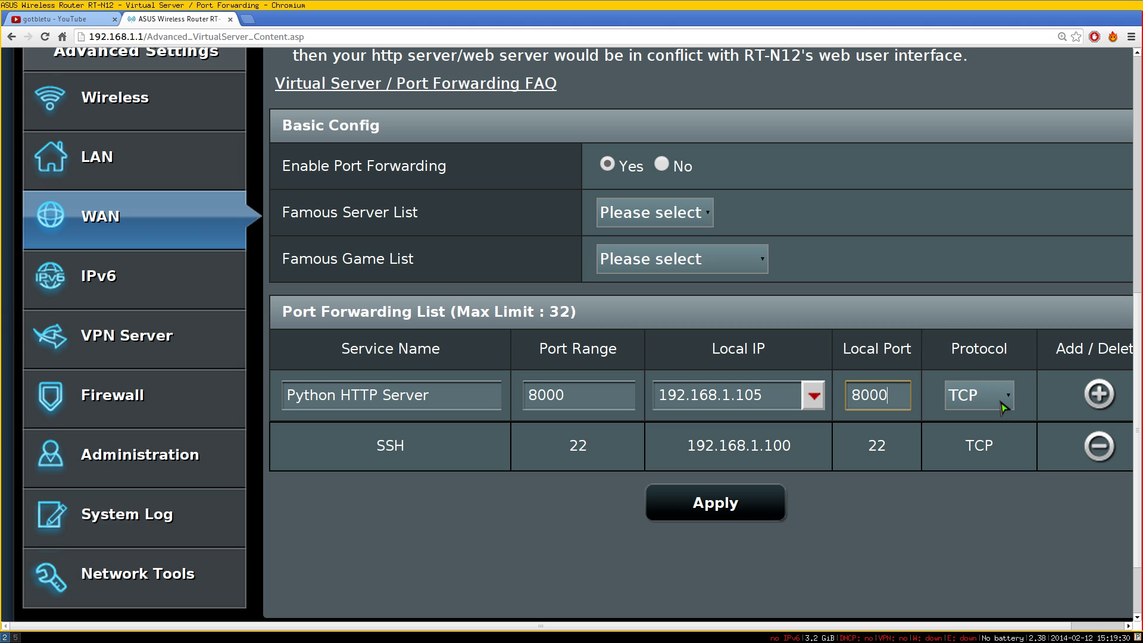
{"action": "left_click", "coordinate": [1098, 400]}
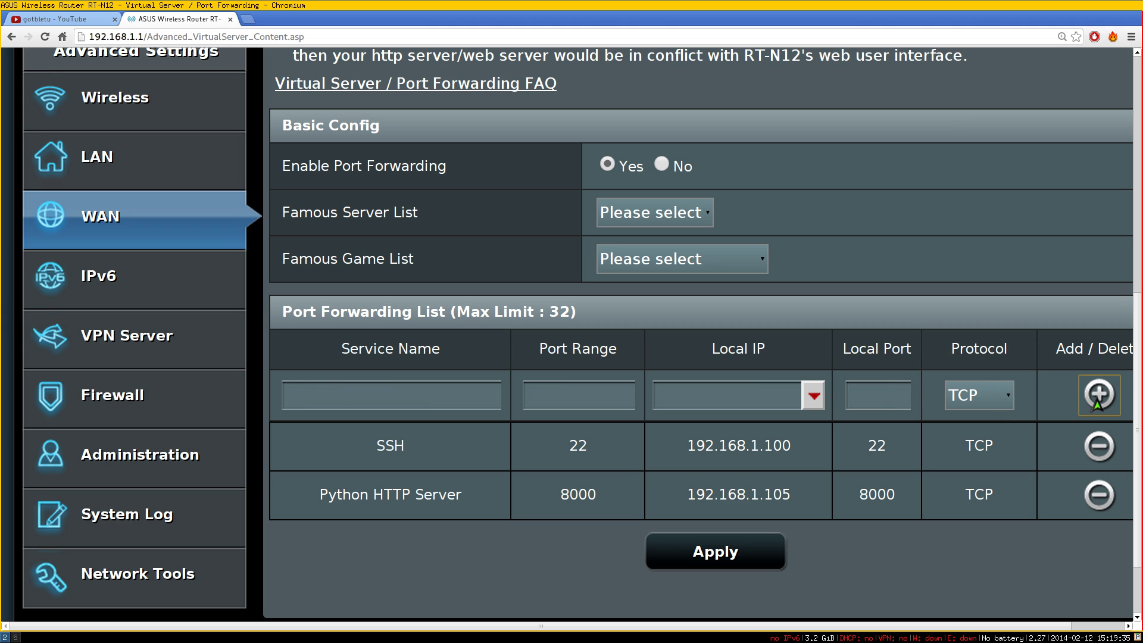
Start a port forwarding rule with the service name Calibre WebUI Server and port range 8500.
{"action": "left_click", "coordinate": [454, 401]}
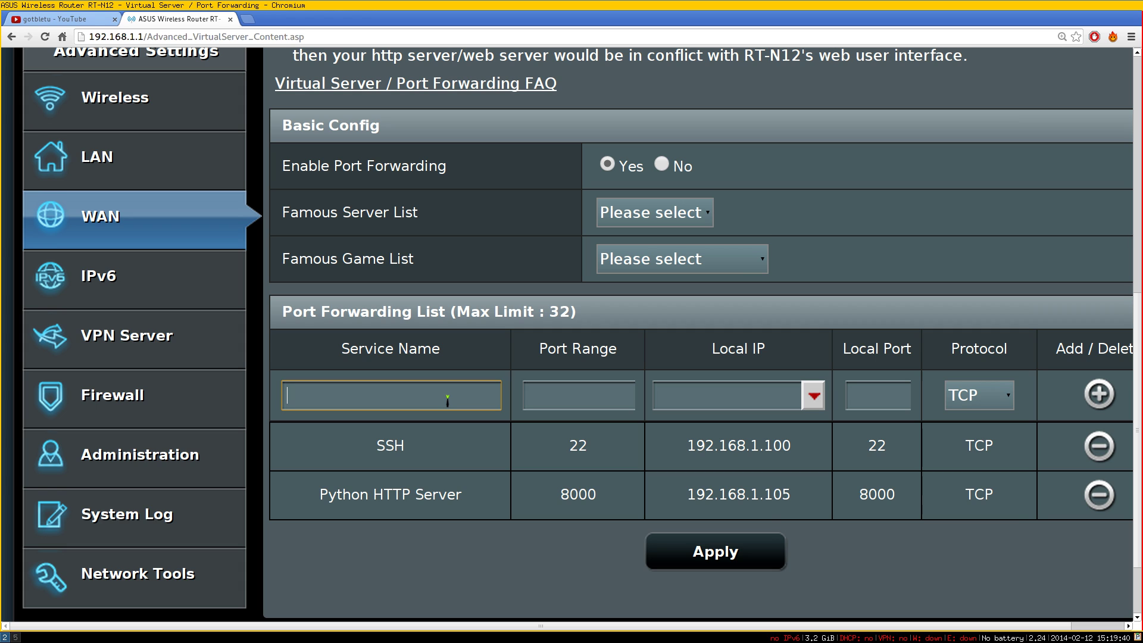
{"action": "type", "text": "Calibre WebUI Server"}
{"action": "left_click", "coordinate": [593, 403]}
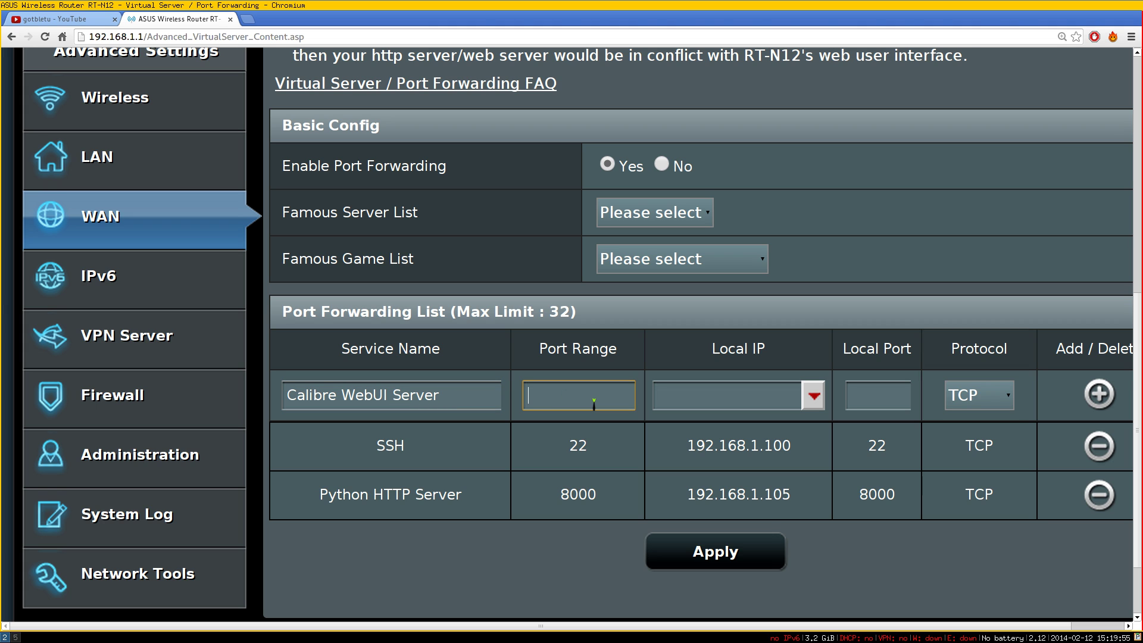
{"action": "type", "text": "8500"}
Set the Calibre rule's local IP to 192.168.1.105, local port to 8500 and protocol to BOTH, and add it to the list.
{"action": "left_click", "coordinate": [812, 398]}
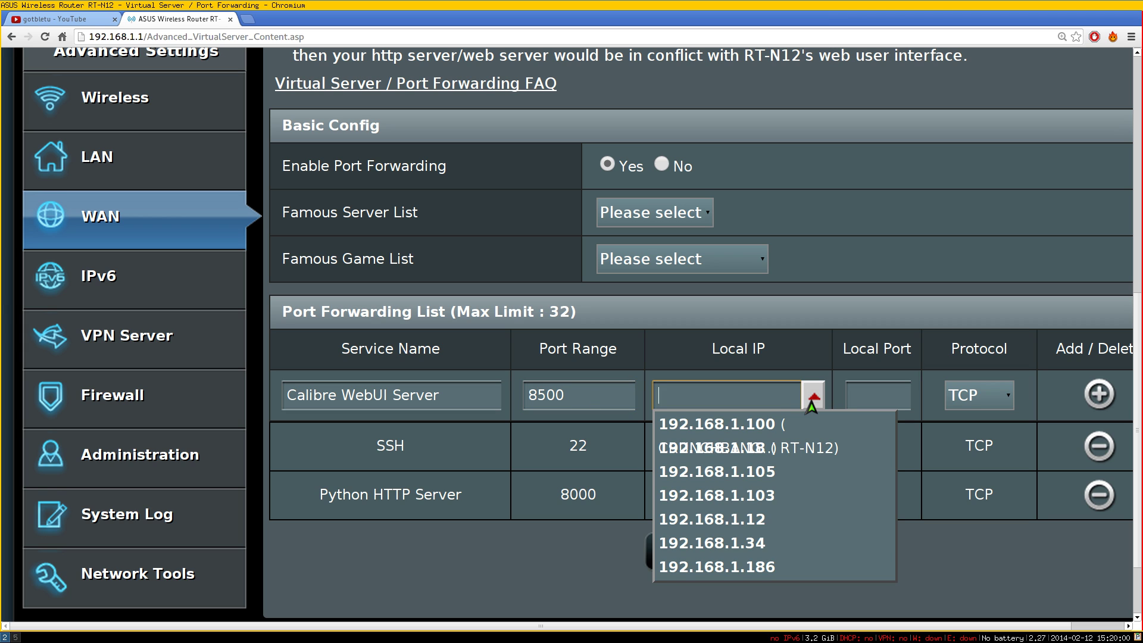
{"action": "left_click", "coordinate": [763, 471]}
{"action": "left_click", "coordinate": [861, 395]}
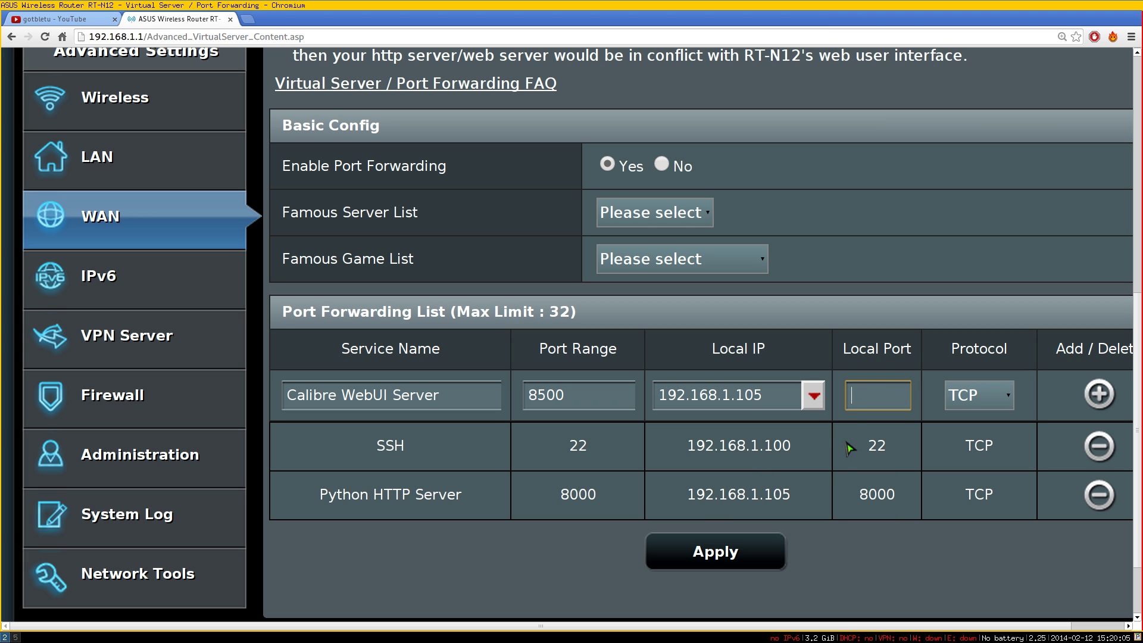
{"action": "type", "text": "8500"}
{"action": "left_click", "coordinate": [994, 395]}
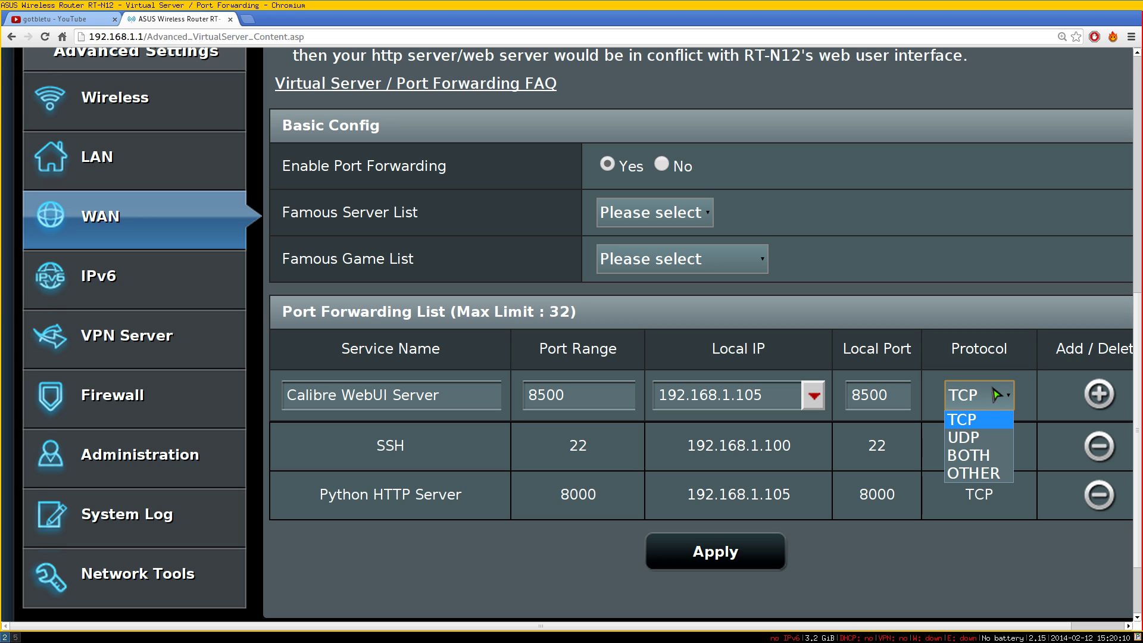
{"action": "left_click", "coordinate": [985, 456]}
{"action": "left_click", "coordinate": [1100, 393]}
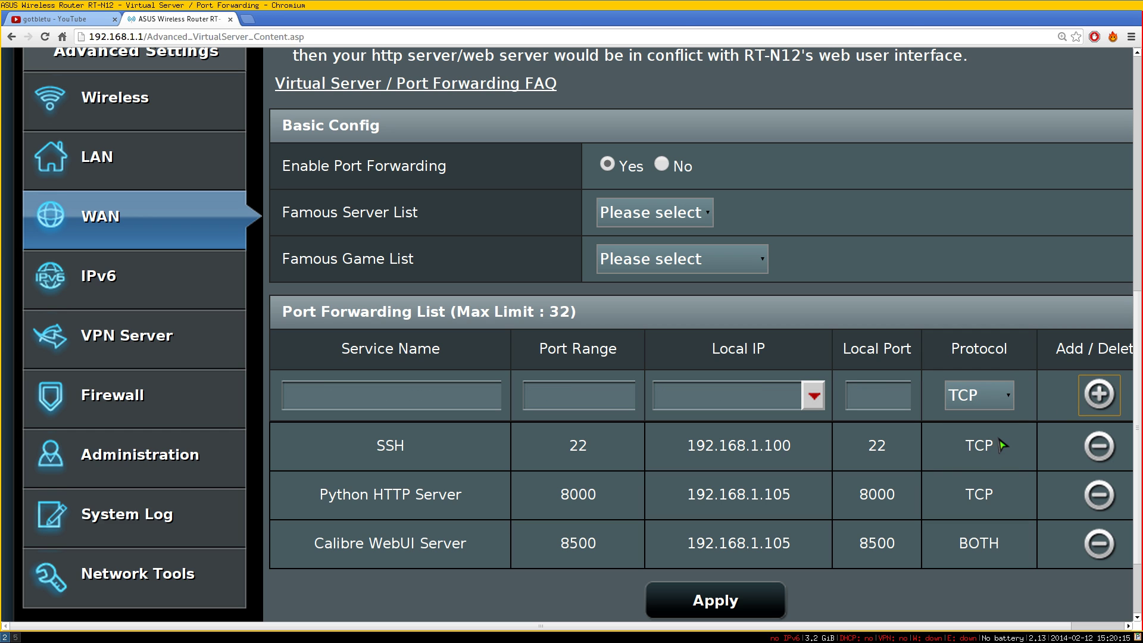
Review the local IP addresses assigned to the SSH and Python HTTP Server rules in the Port Forwarding List.
{"action": "scroll", "coordinate": [952, 452], "scroll_direction": "down", "scroll_amount": 2}
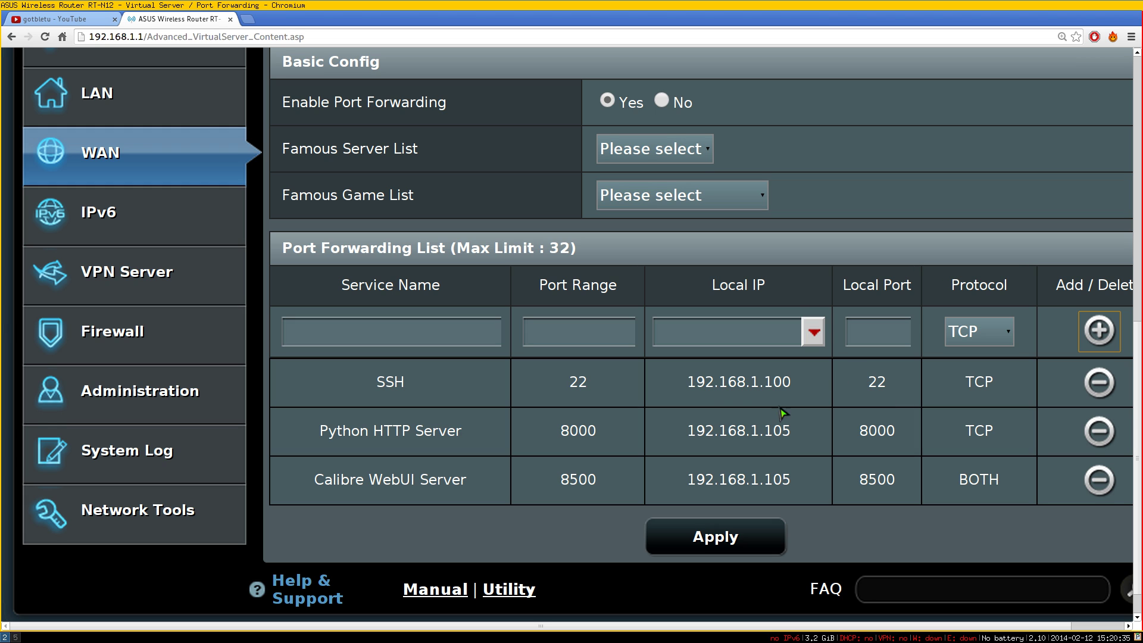
{"action": "left_click_drag", "start_coordinate": [689, 381], "coordinate": [792, 389]}
{"action": "left_click_drag", "start_coordinate": [687, 433], "coordinate": [786, 437]}
{"action": "left_click", "coordinate": [785, 437]}
{"action": "left_click_drag", "start_coordinate": [784, 383], "coordinate": [684, 386]}
{"action": "left_click", "coordinate": [701, 411]}
Switch to Firefox and copy the public IP address from the "what is my ip" search results.
{"action": "left_click", "coordinate": [16, 637]}
{"action": "key", "text": "ctrl+Tab"}
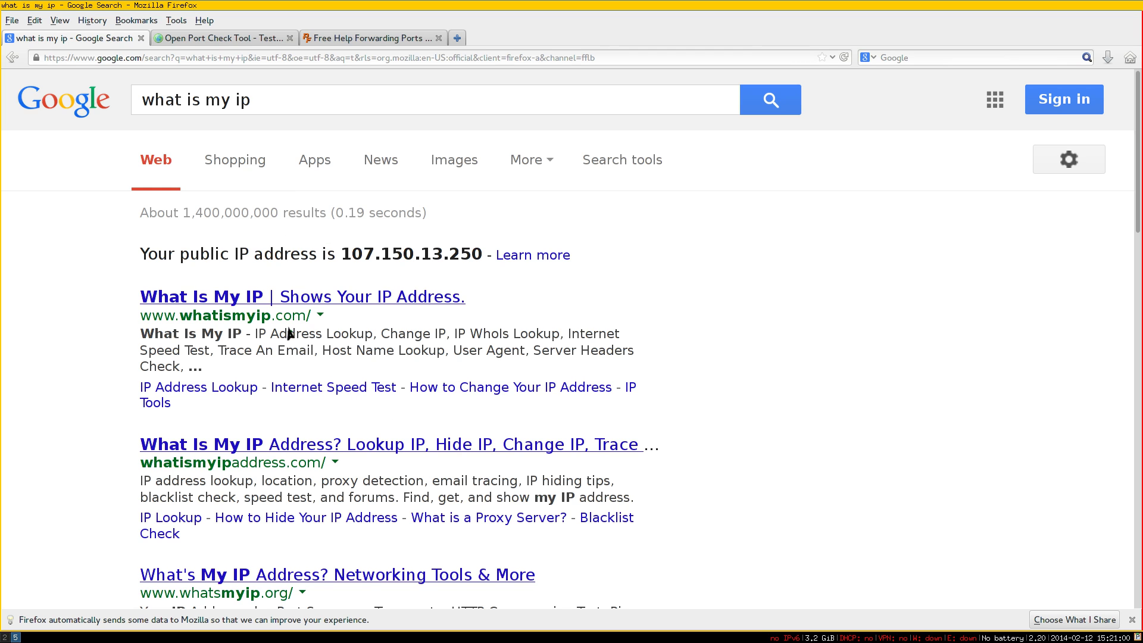
{"action": "key", "text": "ctrl+plus"}
{"action": "left_click", "coordinate": [306, 107]}
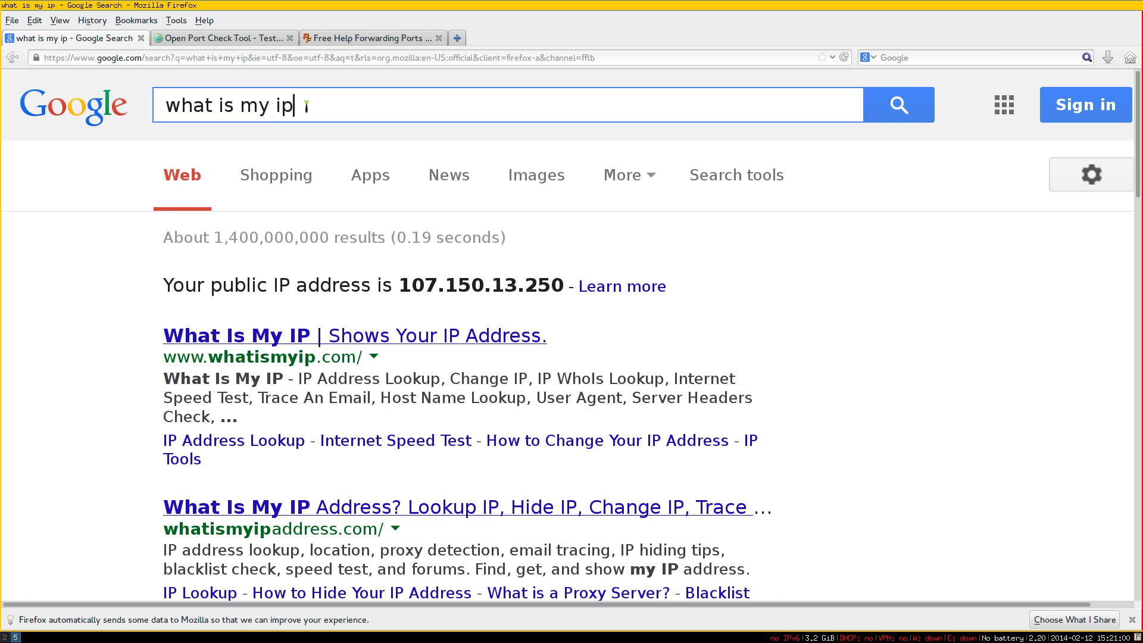
{"action": "key", "text": "ctrl+a"}
{"action": "left_click_drag", "start_coordinate": [399, 287], "coordinate": [562, 293]}
{"action": "key", "text": "ctrl+c"}
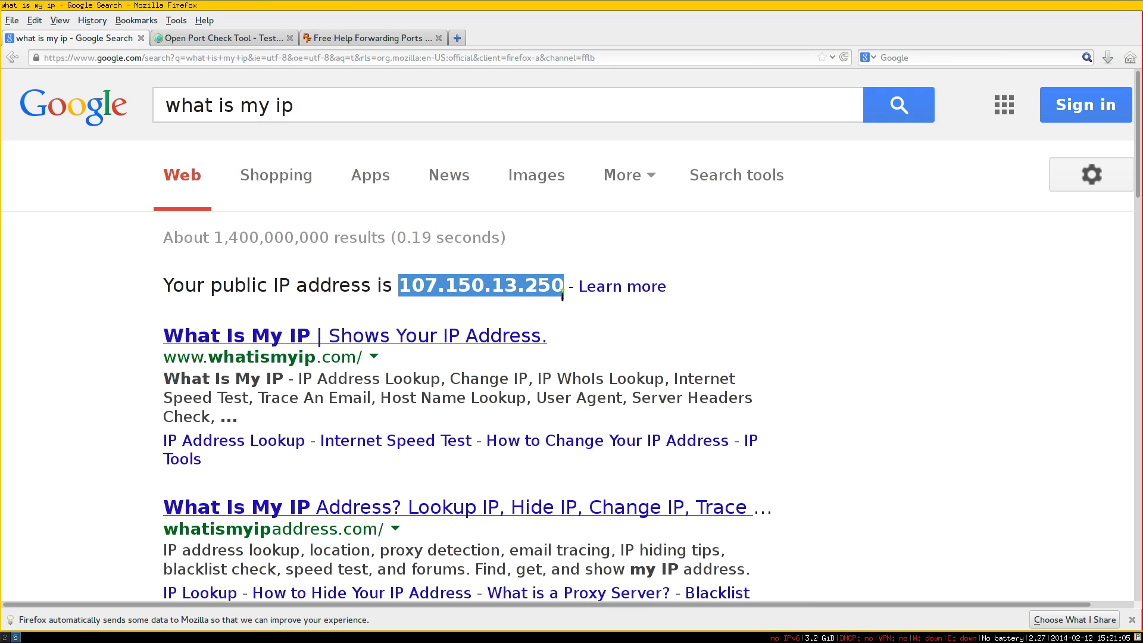
{"action": "right_click", "coordinate": [547, 296]}
{"action": "left_click", "coordinate": [563, 300]}
Switch to the terminal, change to the home directory and clear the screen.
{"action": "key", "text": "super+2"}
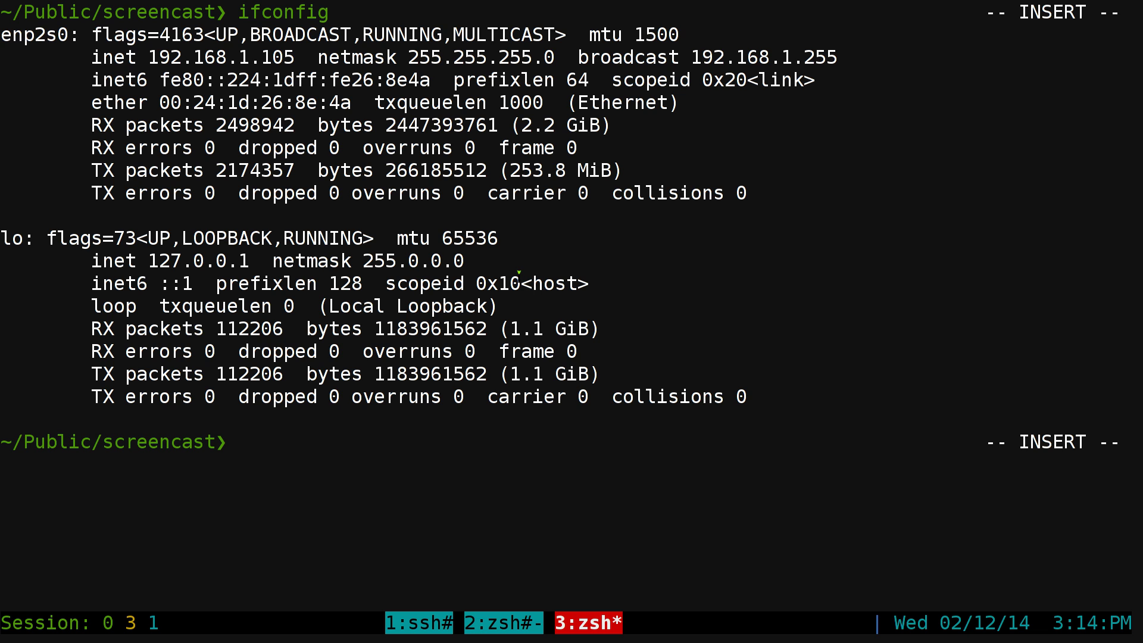
{"action": "key", "text": "ctrl+l"}
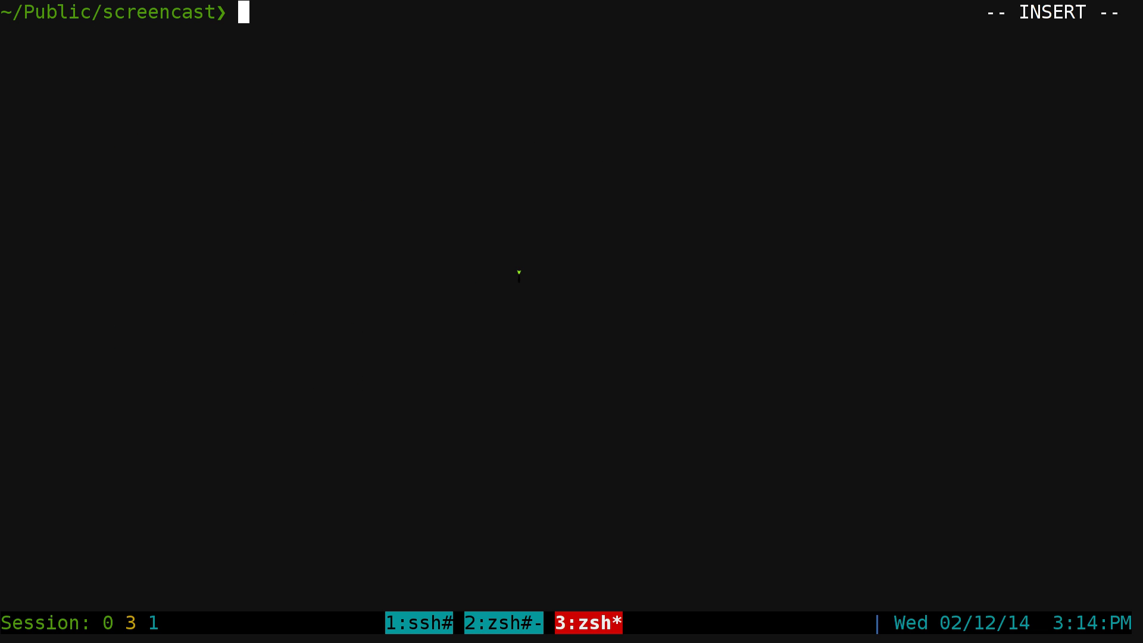
{"action": "type", "text": "cd"}
{"action": "key", "text": "Return"}
{"action": "key", "text": "ctrl+l"}
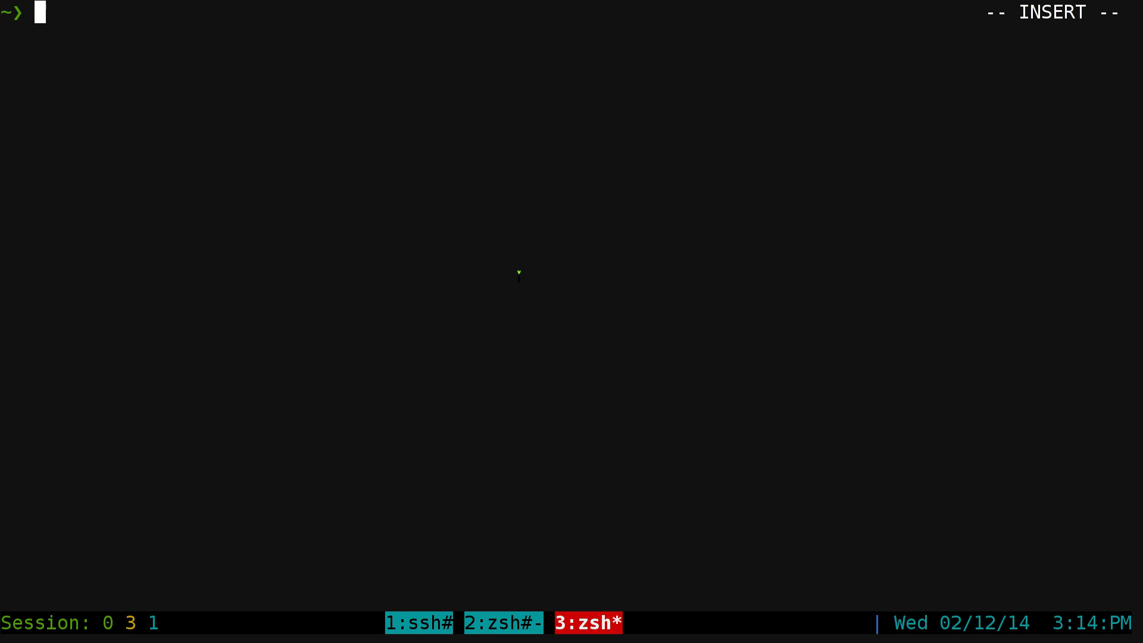
Enter an ssh command for heoyea-core at the local address 192.168.1.100.
{"action": "type", "text": "ssh heoyea-core@"}
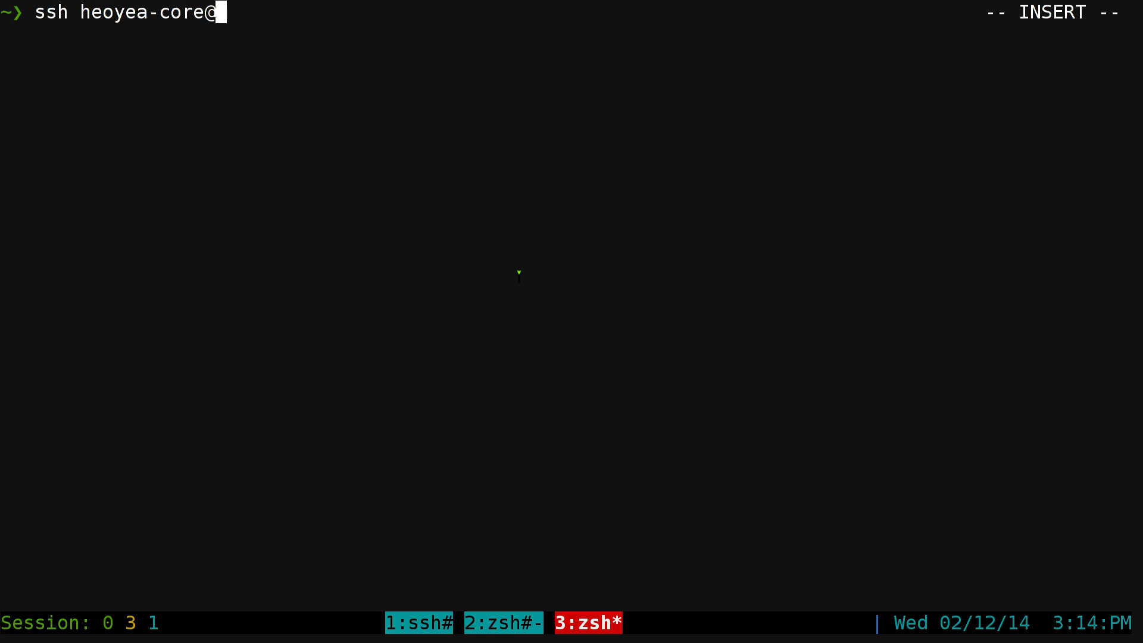
{"action": "type", "text": "192.168.1.100"}
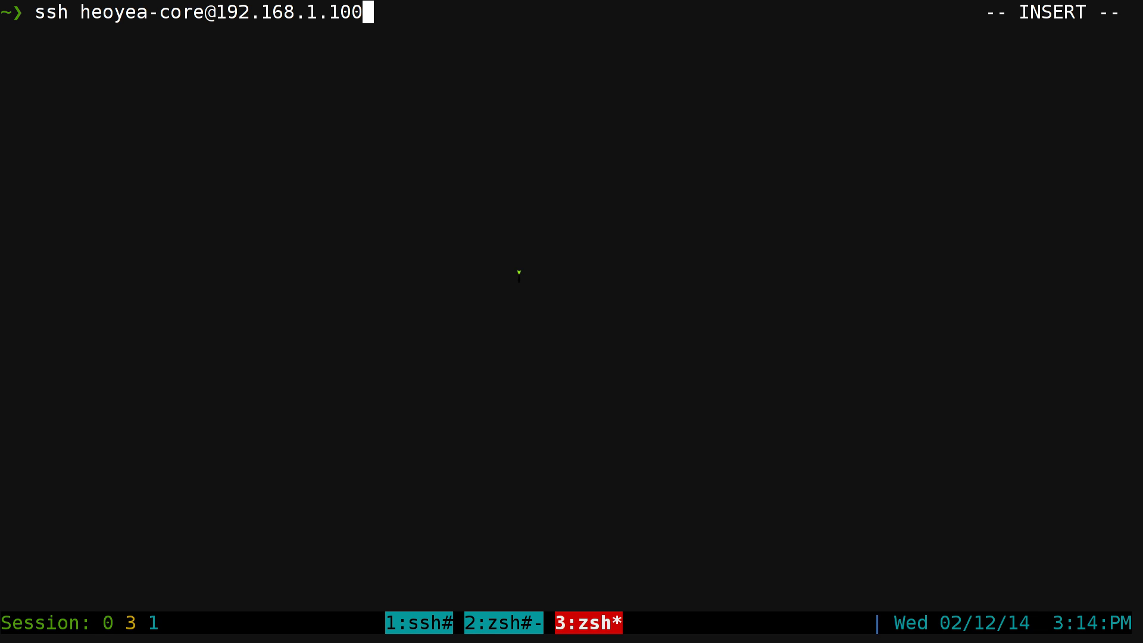
{"action": "key", "text": "Return"}
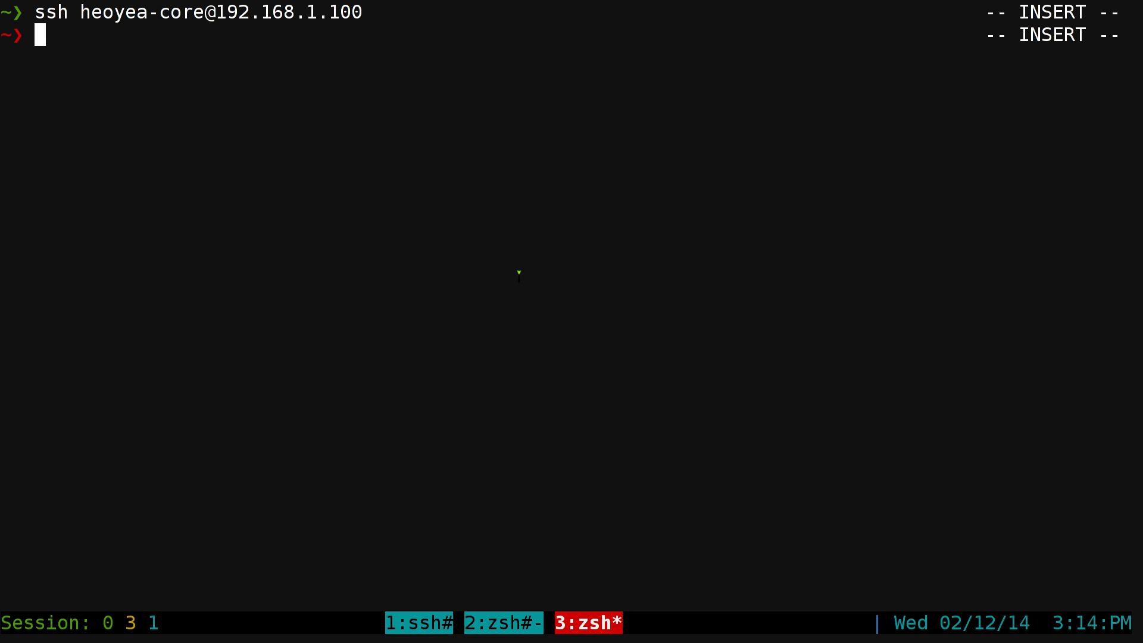
Enter an ssh command for heoyea-core using the copied public IP, and highlight the local and public addresses for comparison.
{"action": "type", "text": "ssh heoyrea"}
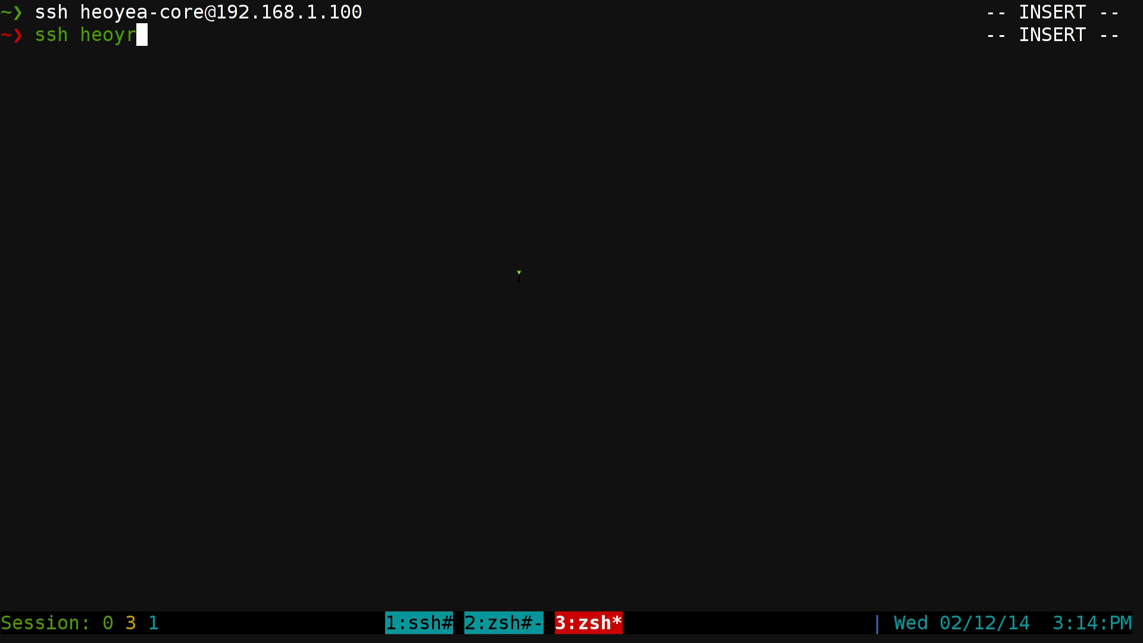
{"action": "key", "text": "BackSpace"}
{"action": "key", "text": "BackSpace"}
{"action": "key", "text": "BackSpace"}
{"action": "type", "text": "ea-core@"}
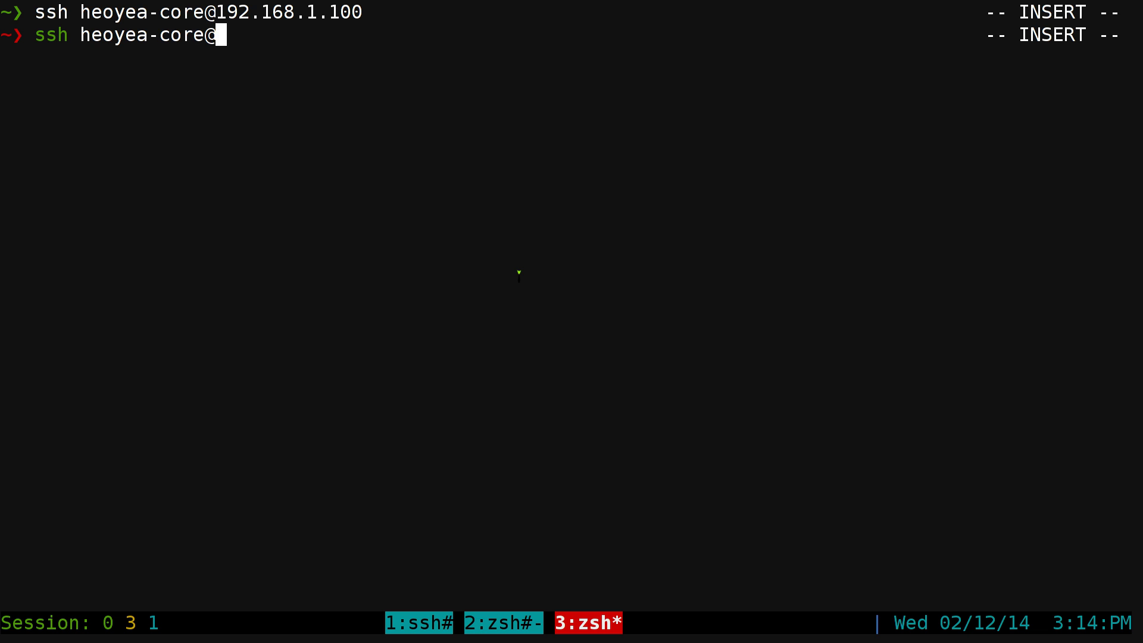
{"action": "key", "text": "ctrl+shift+v"}
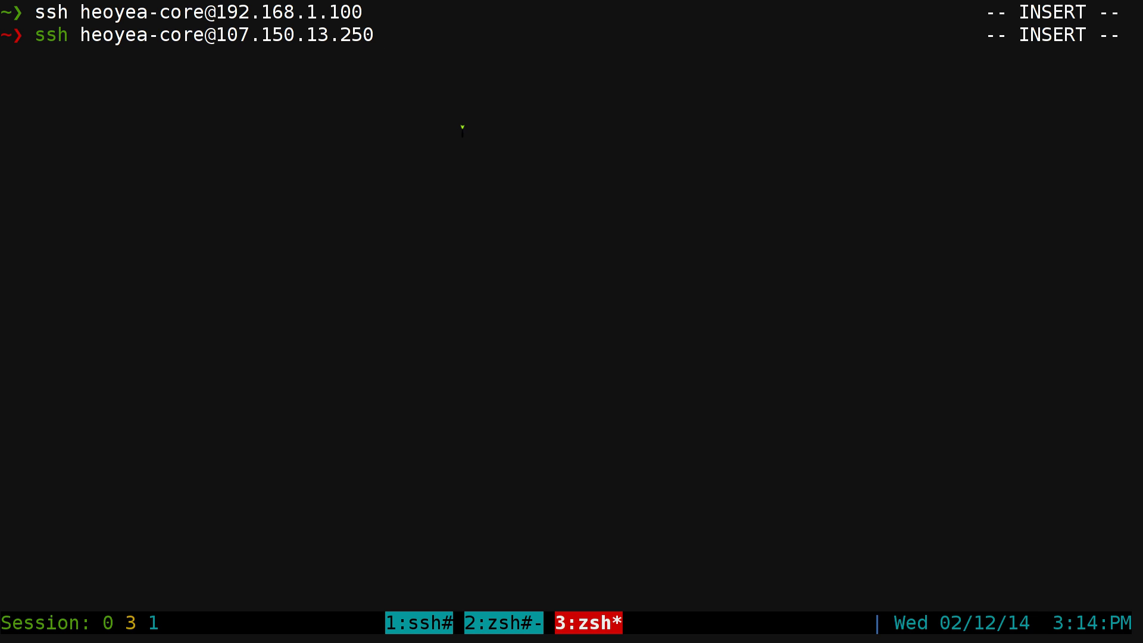
{"action": "left_click_drag", "start_coordinate": [216, 17], "coordinate": [373, 38]}
{"action": "key", "text": "ctrl+c"}
Switch back to the router page in Chromium and examine the Calibre and Python HTTP Server rules in the list.
{"action": "key", "text": "super+2"}
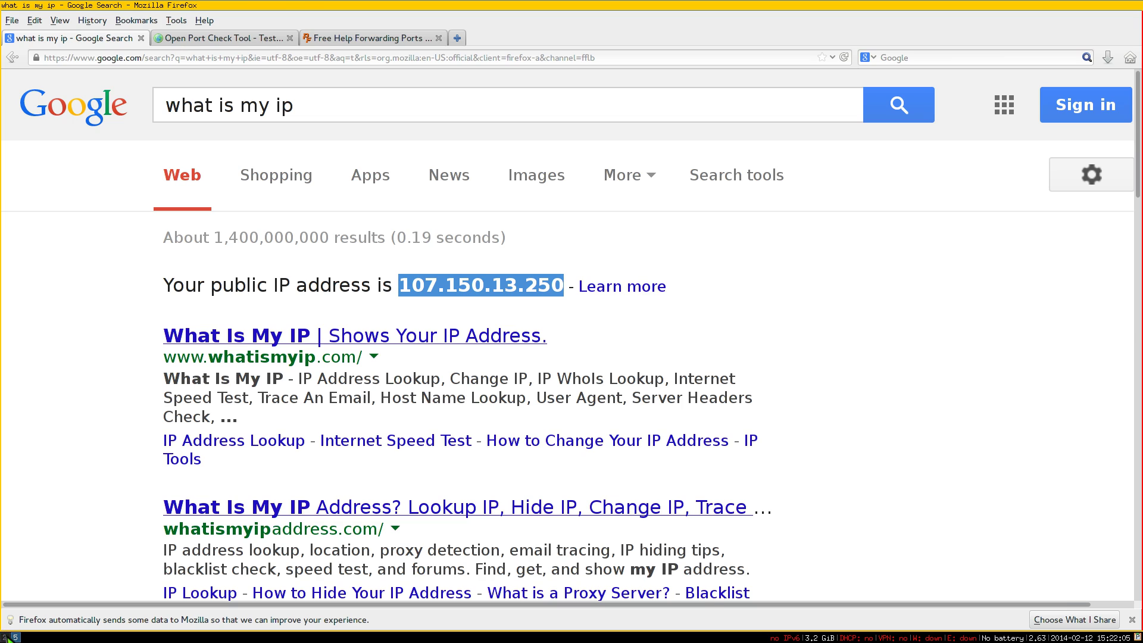
{"action": "key", "text": "super+5"}
{"action": "left_click_drag", "start_coordinate": [462, 481], "coordinate": [316, 481]}
{"action": "left_click_drag", "start_coordinate": [465, 430], "coordinate": [306, 429]}
{"action": "left_click", "coordinate": [413, 455]}
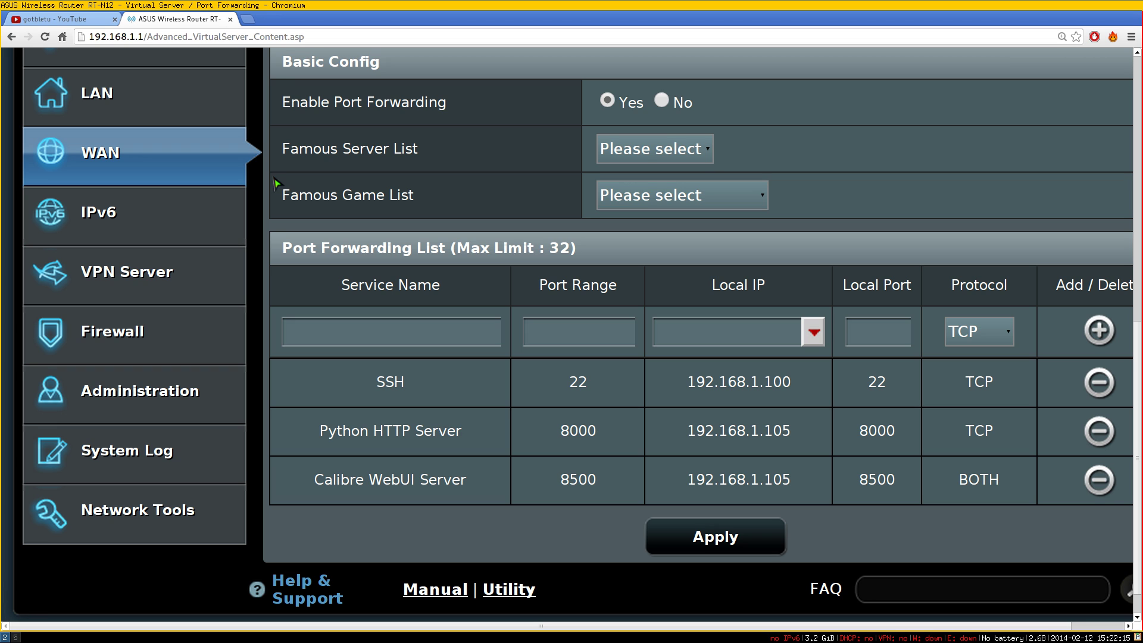
Open a new browser tab and enter the copied public IP followed by :8000 as the address.
{"action": "left_click", "coordinate": [247, 19]}
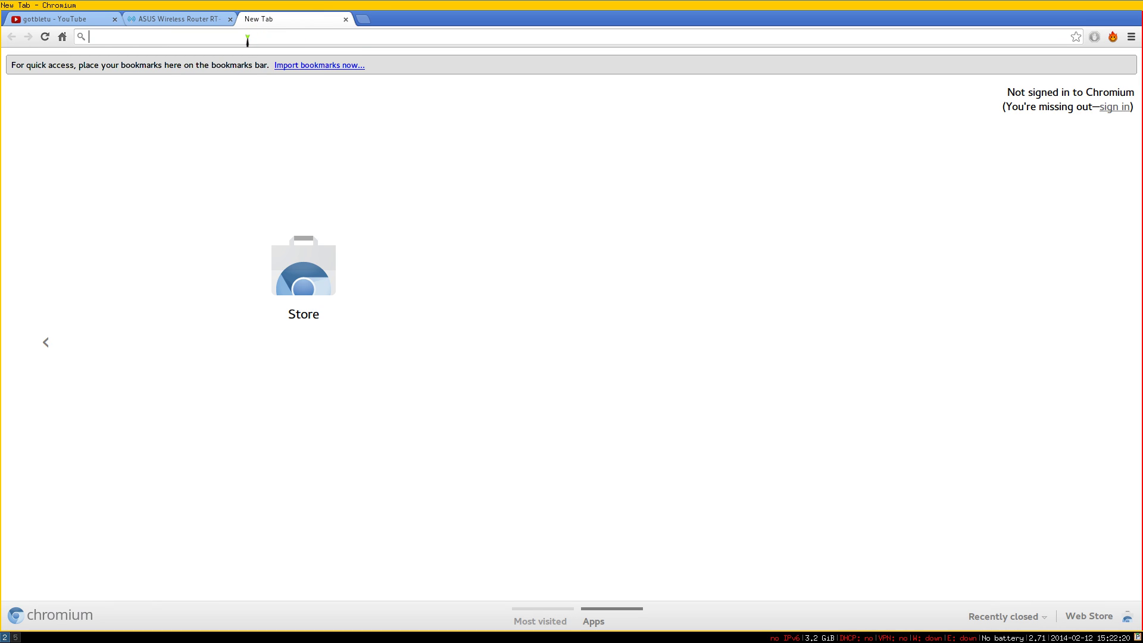
{"action": "key", "text": "ctrl+v"}
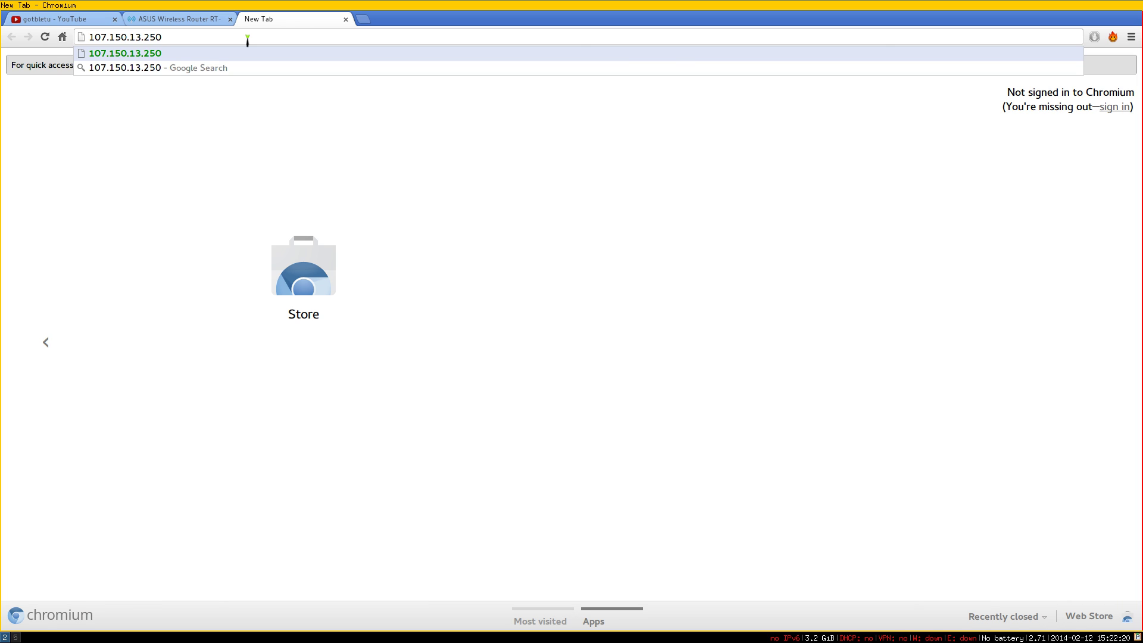
{"action": "type", "text": ":"}
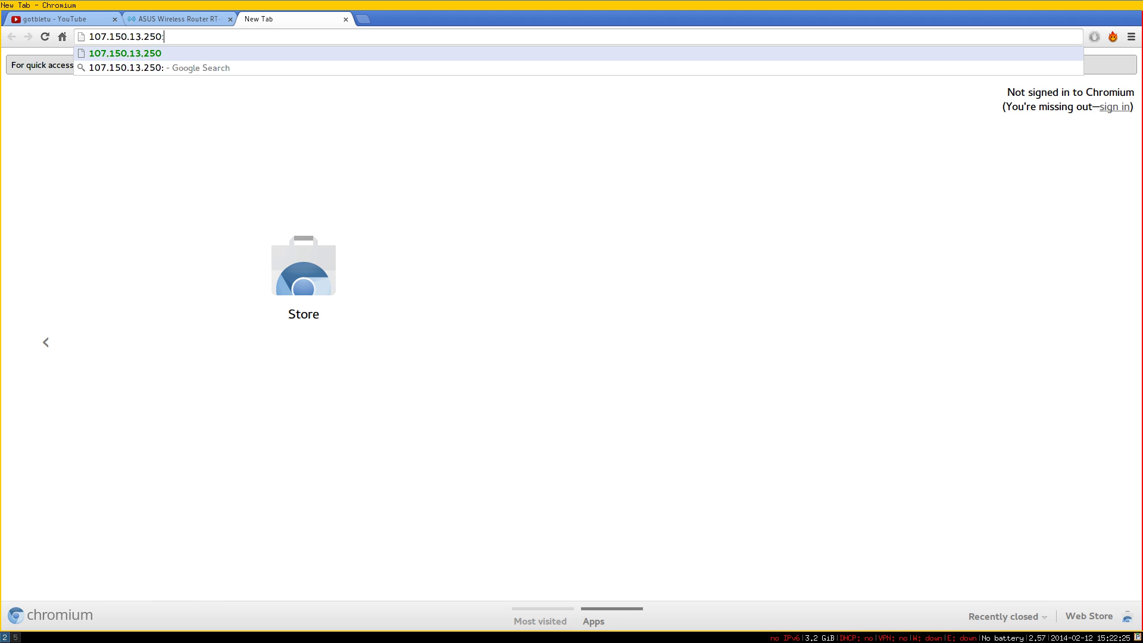
{"action": "type", "text": "8"}
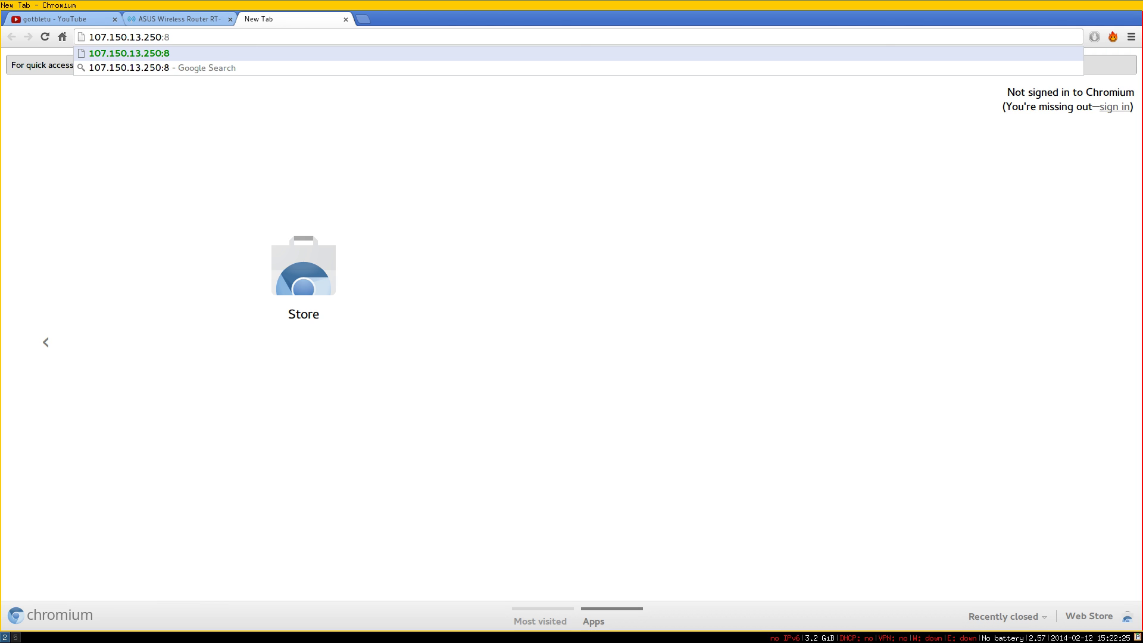
{"action": "type", "text": "000"}
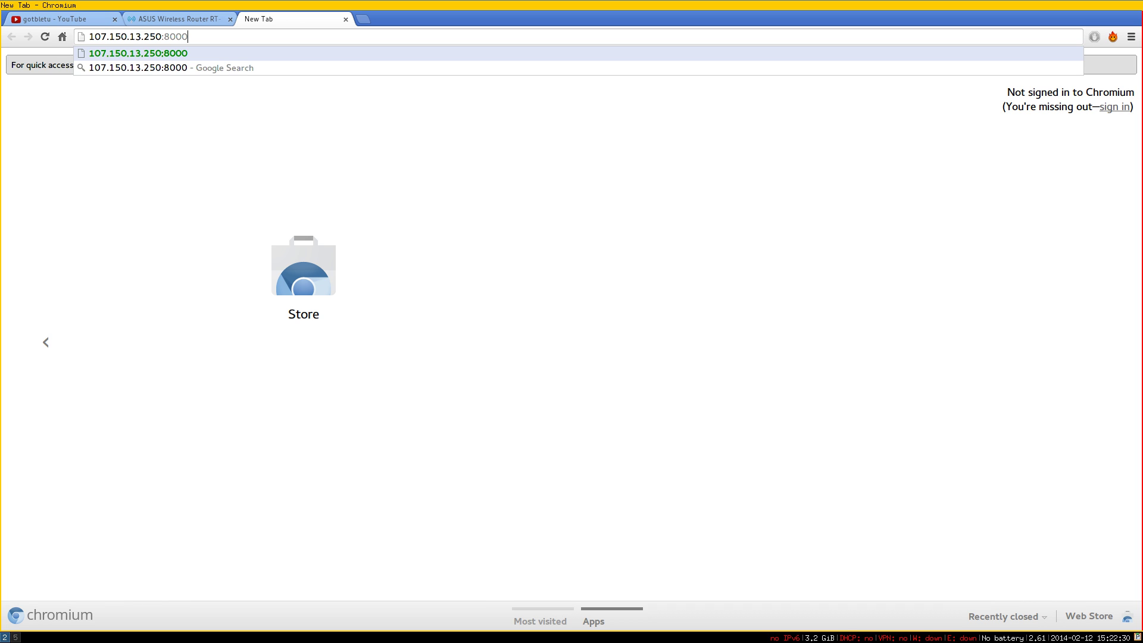
Change the port in the new tab's address to 8500 without loading the page.
{"action": "key", "text": "BackSpace"}
{"action": "key", "text": "BackSpace"}
{"action": "key", "text": "BackSpace"}
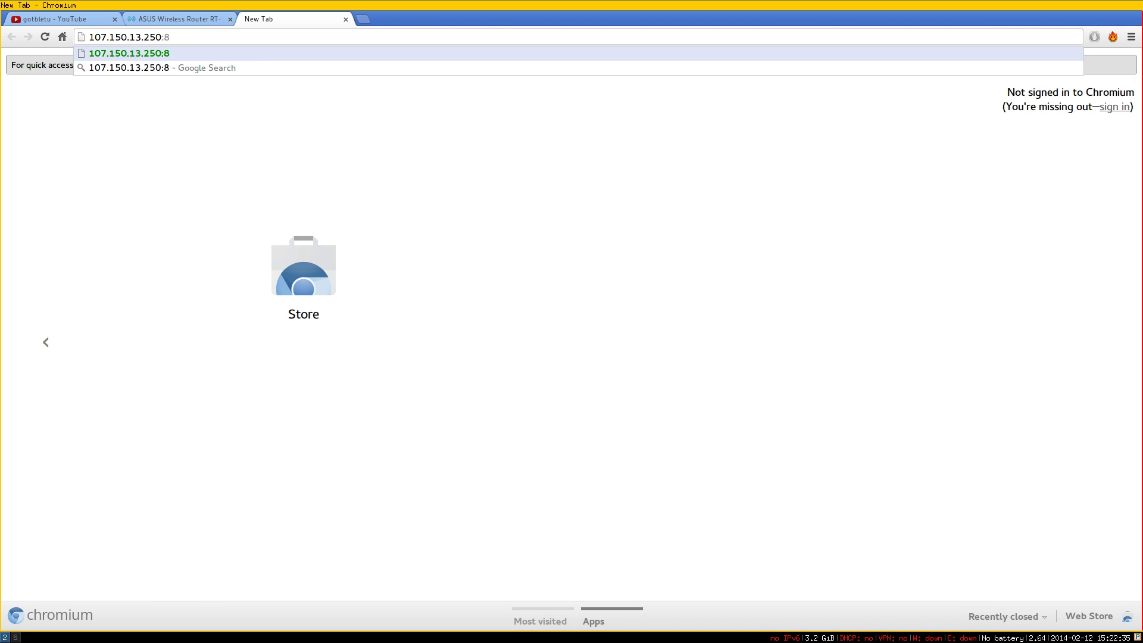
{"action": "type", "text": "500"}
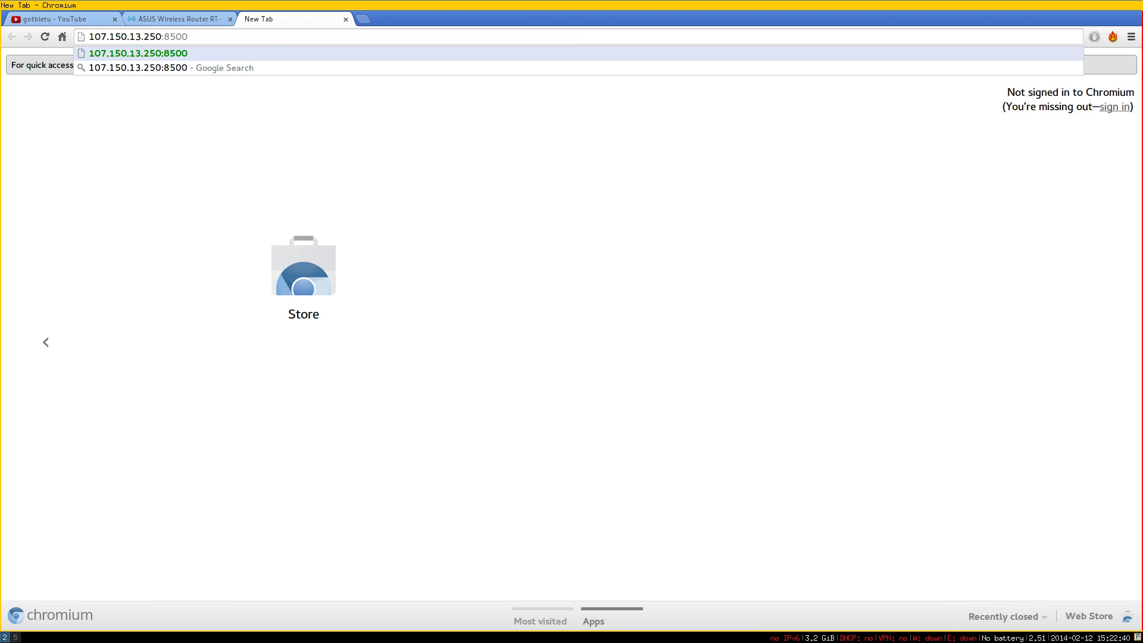
{"action": "left_click", "coordinate": [195, 217]}
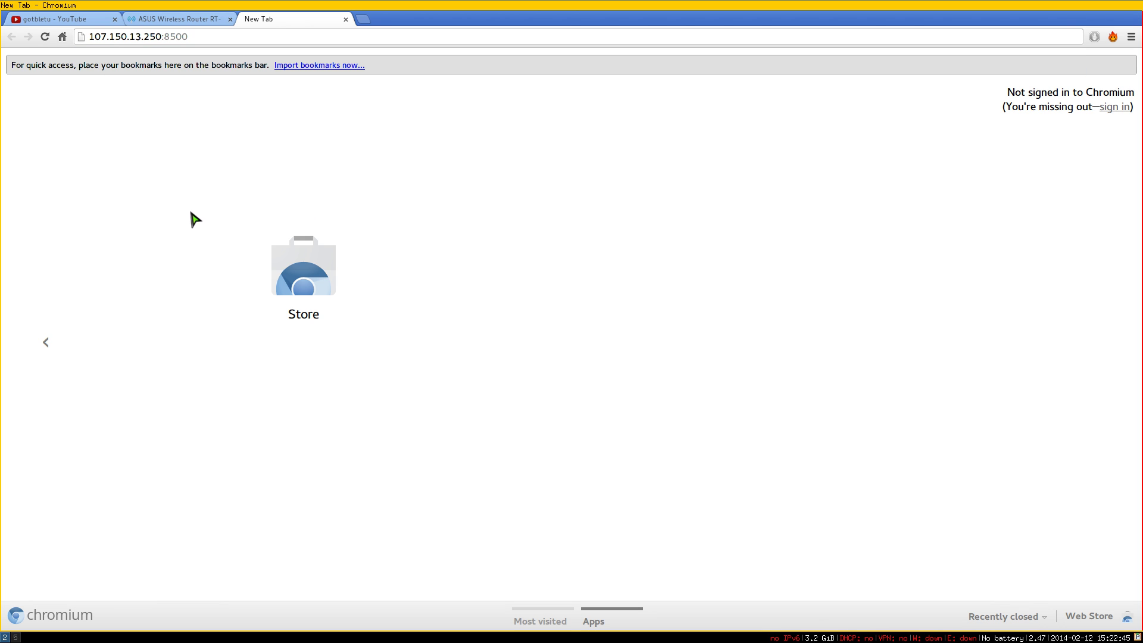
Return to the router's port forwarding page and review the settings and the list of rules.
{"action": "left_click", "coordinate": [17, 637]}
{"action": "left_click", "coordinate": [5, 637]}
{"action": "left_click", "coordinate": [149, 19]}
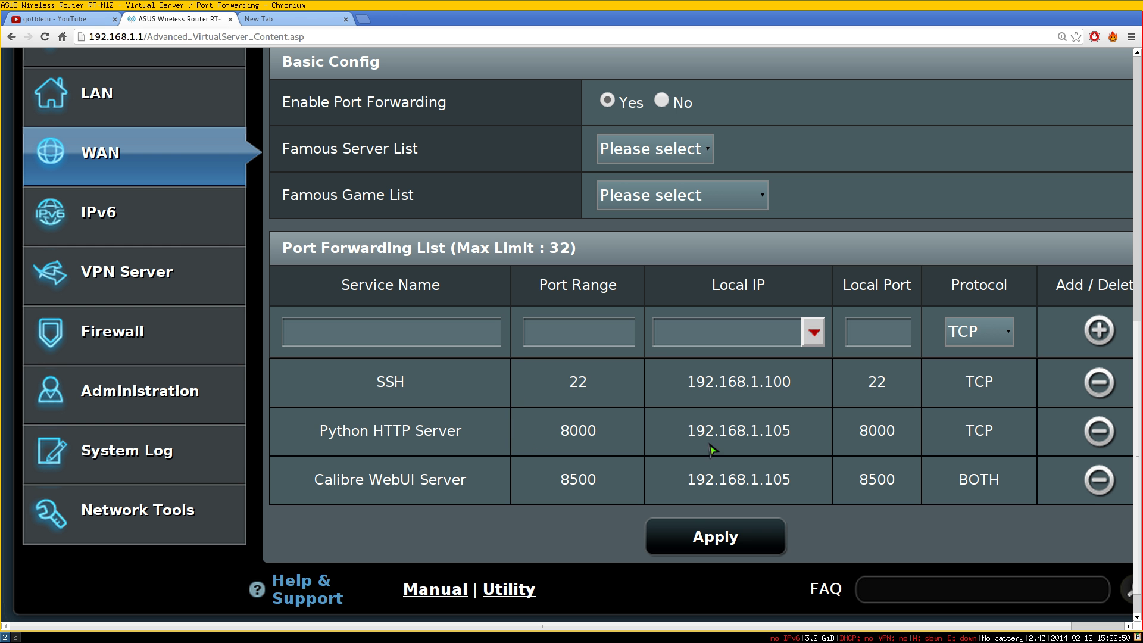
{"action": "scroll", "coordinate": [848, 418], "scroll_direction": "up", "scroll_amount": 6}
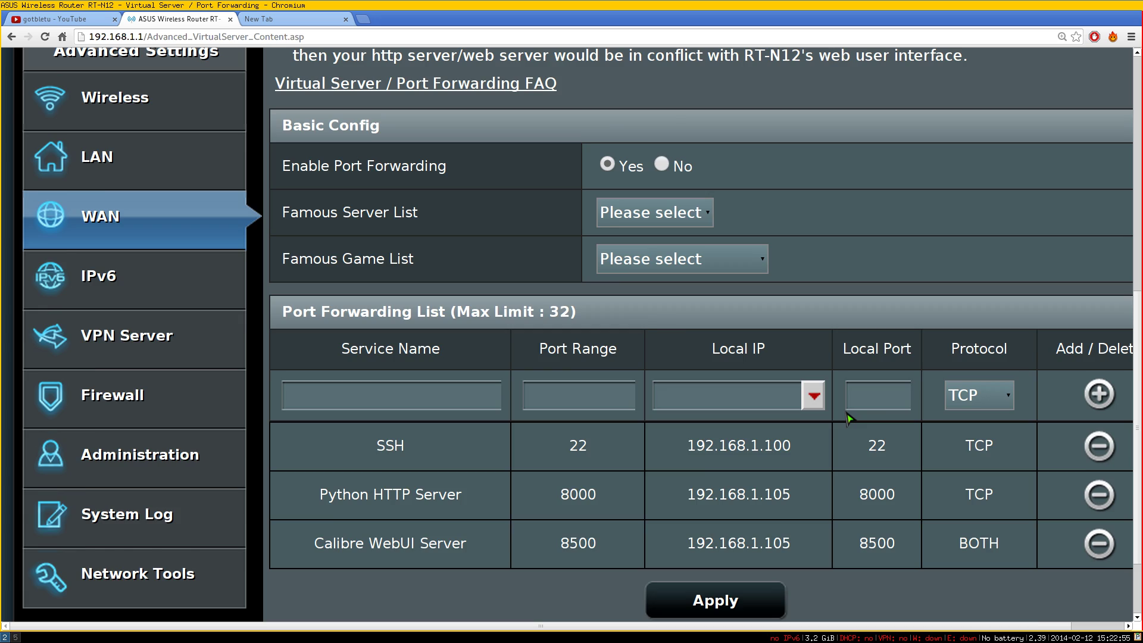
{"action": "scroll", "coordinate": [849, 415], "scroll_direction": "down", "scroll_amount": 5}
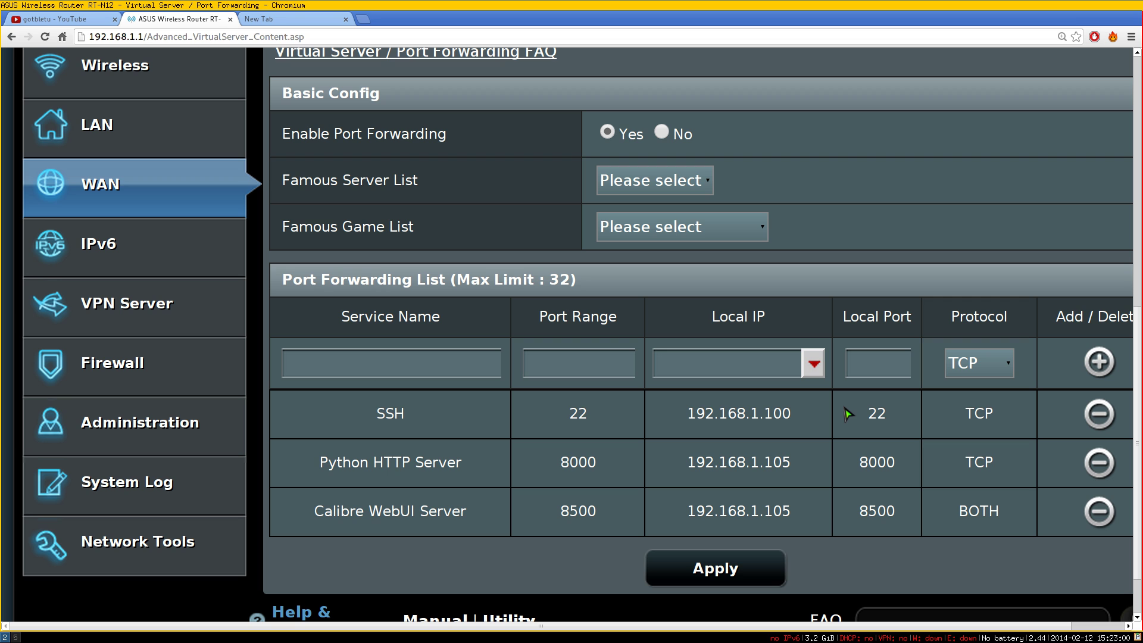
Switch to Firefox and check port 22 on the current public IP with the Open Port Check Tool.
{"action": "left_click", "coordinate": [15, 638]}
{"action": "left_click", "coordinate": [72, 432]}
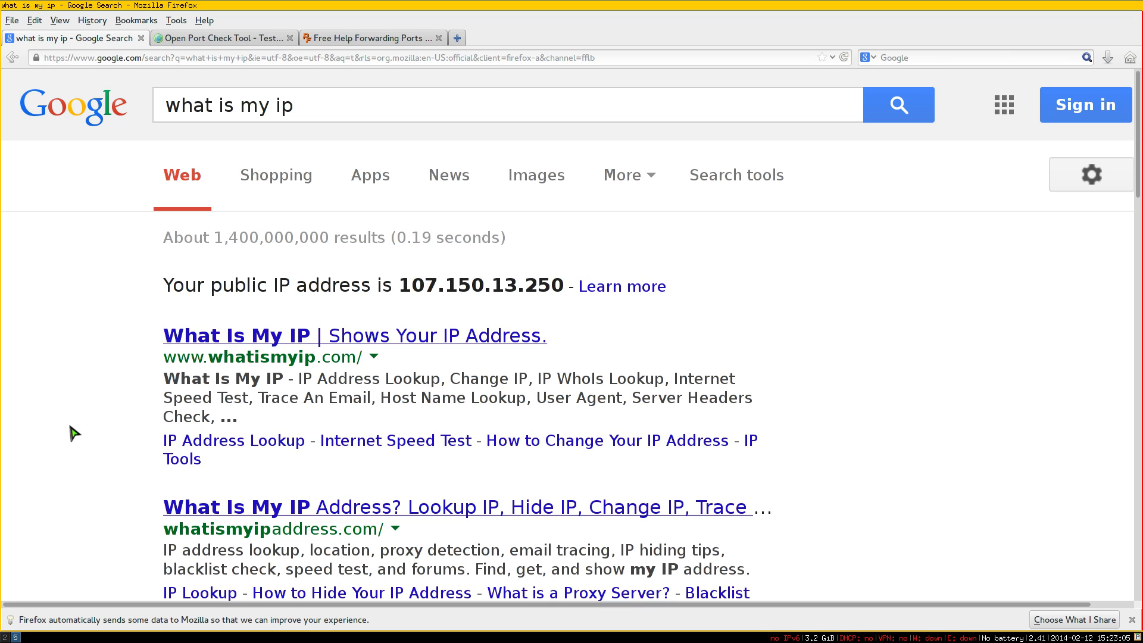
{"action": "left_click", "coordinate": [222, 41]}
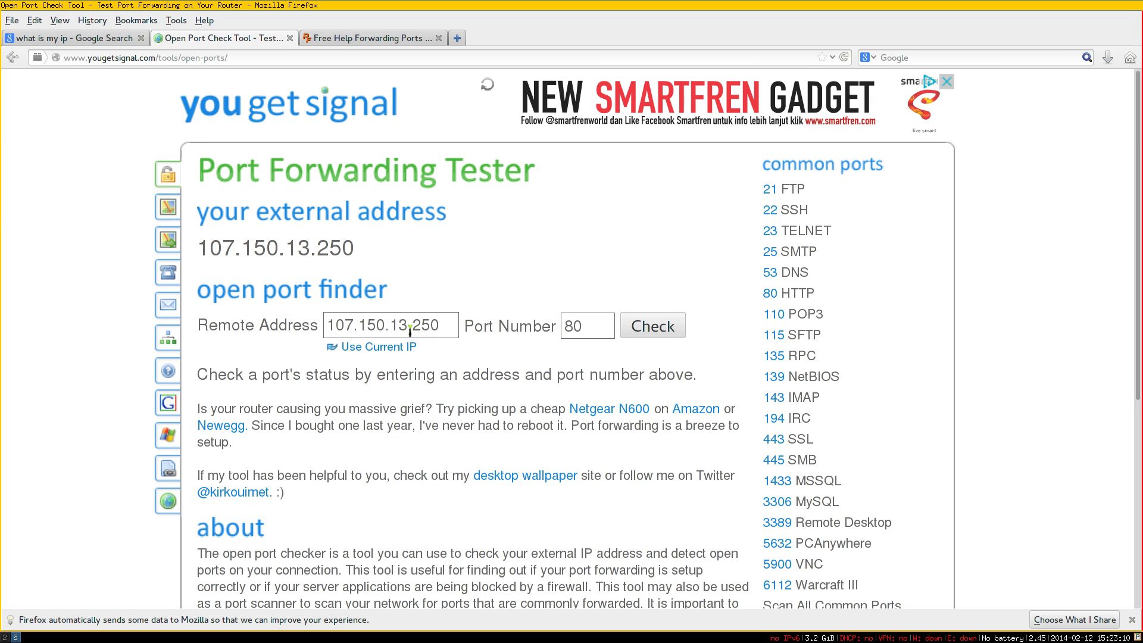
{"action": "key", "text": "ctrl+plus"}
{"action": "left_click_drag", "start_coordinate": [611, 370], "coordinate": [555, 372]}
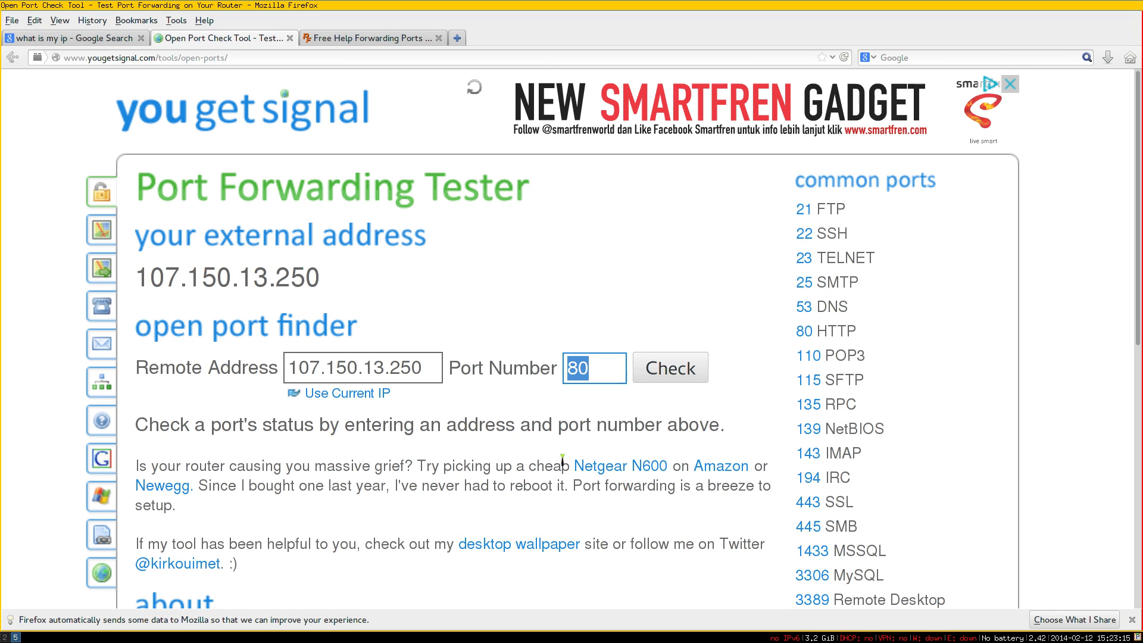
{"action": "type", "text": "22"}
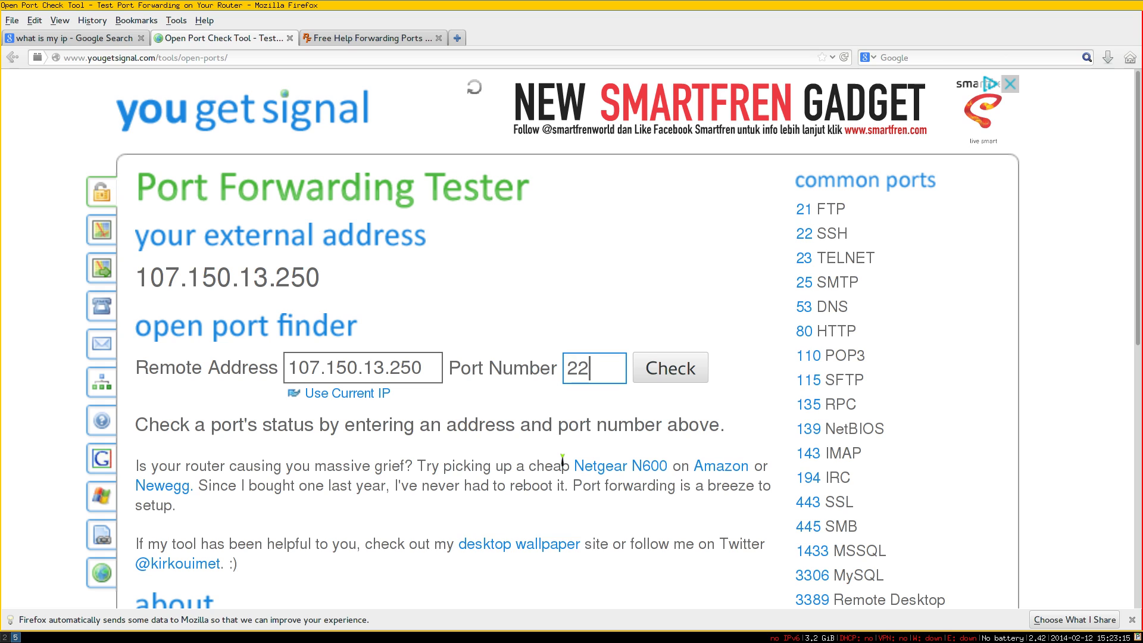
{"action": "left_click", "coordinate": [673, 380]}
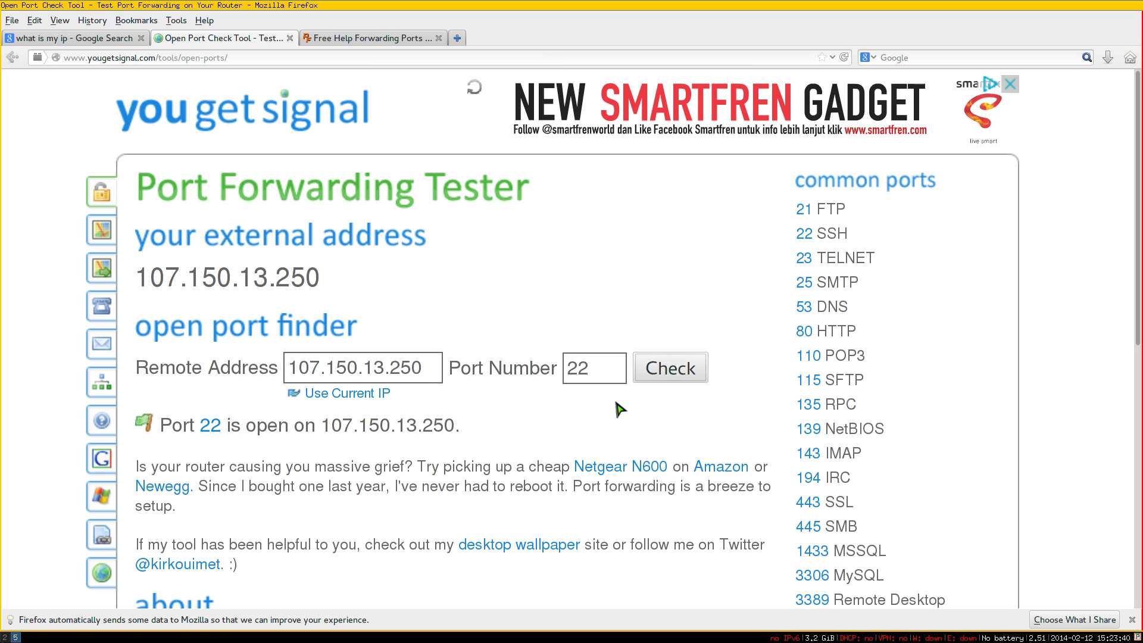
Enlarge the portforward.com home page and open its free port forwarding guides.
{"action": "left_click", "coordinate": [390, 39]}
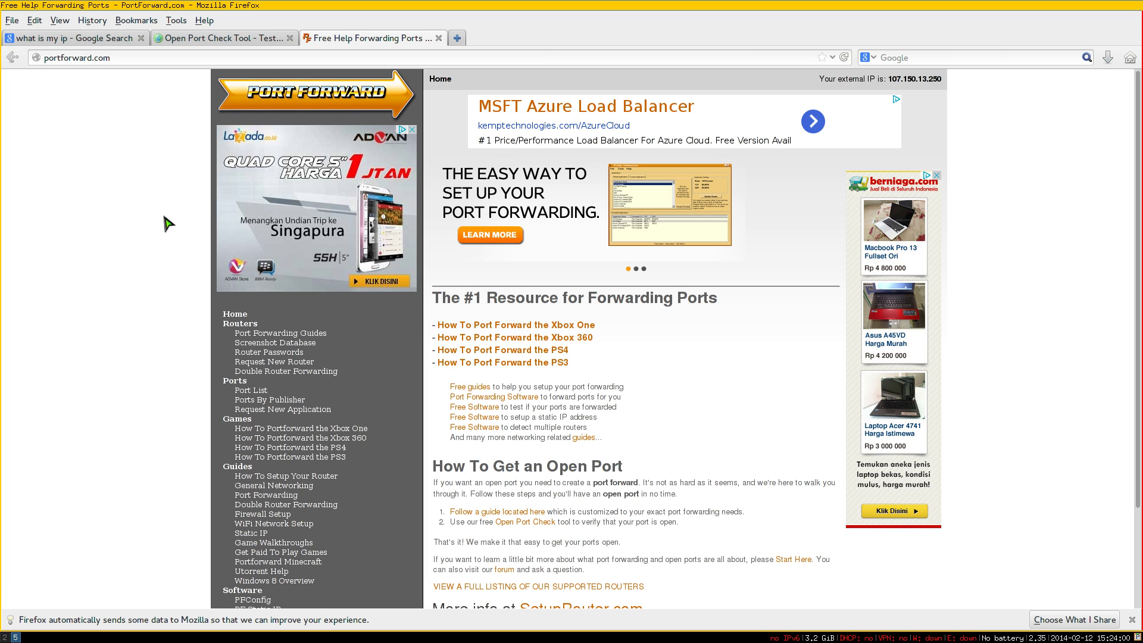
{"action": "key", "text": "ctrl+plus"}
{"action": "key", "text": "ctrl+plus"}
{"action": "key", "text": "ctrl+plus"}
{"action": "key", "text": "ctrl+plus"}
{"action": "key", "text": "ctrl+plus"}
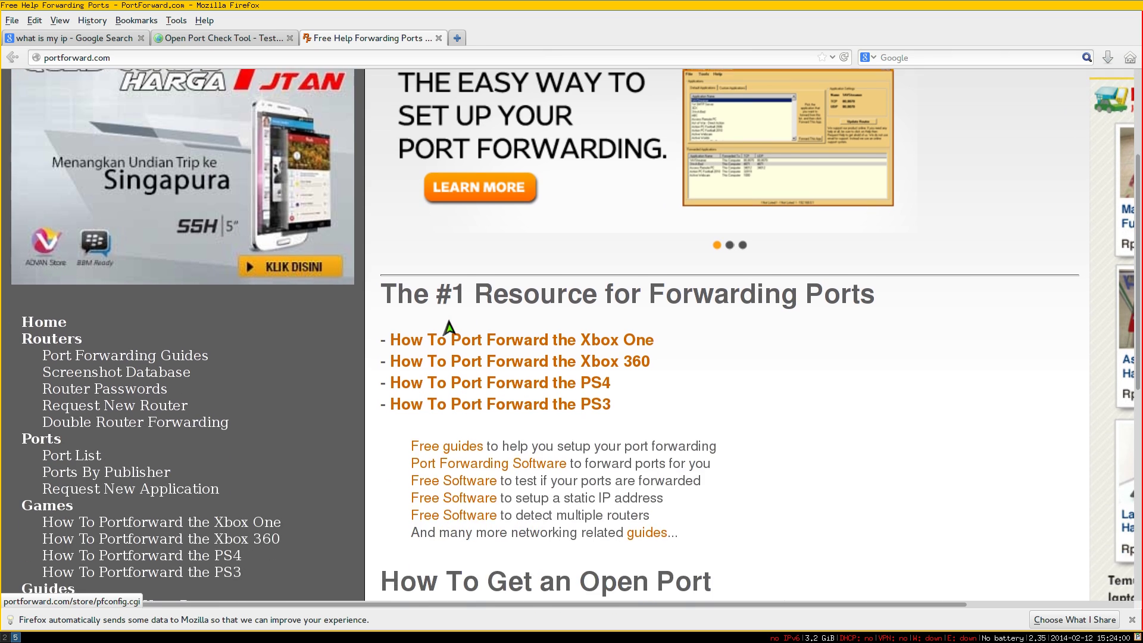
{"action": "scroll", "coordinate": [449, 327], "scroll_direction": "down", "scroll_amount": 5}
{"action": "key", "text": "ctrl+plus"}
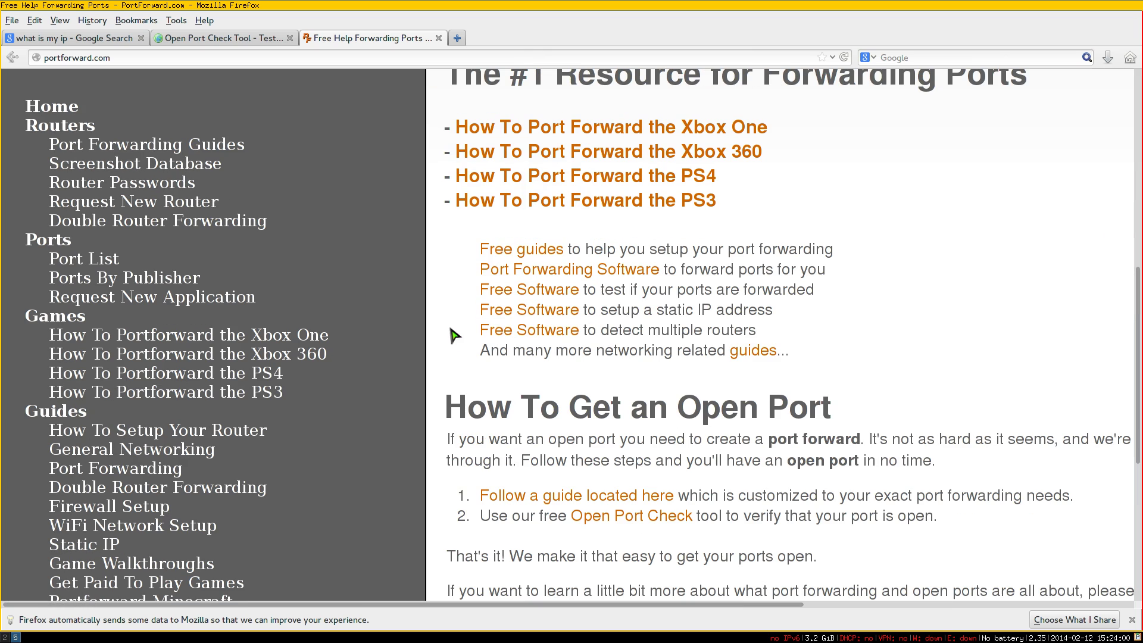
{"action": "left_click", "coordinate": [505, 255]}
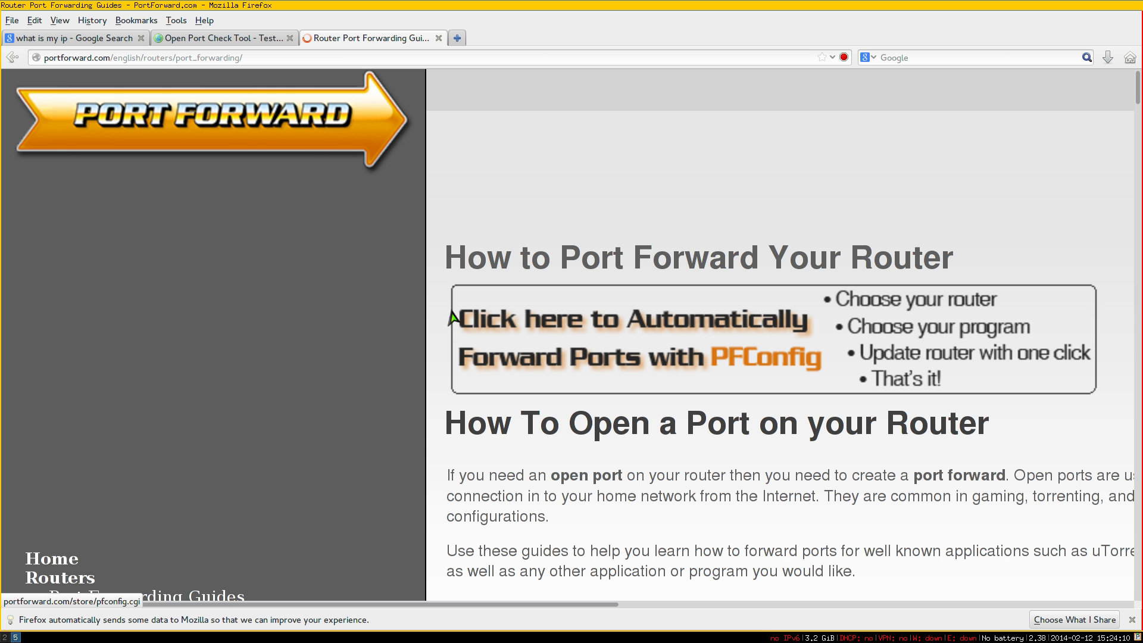
Search the router manufacturer list for "asus", open the Asus entry and dismiss the PFConfig advertisement.
{"action": "scroll", "coordinate": [711, 255], "scroll_direction": "down", "scroll_amount": 8}
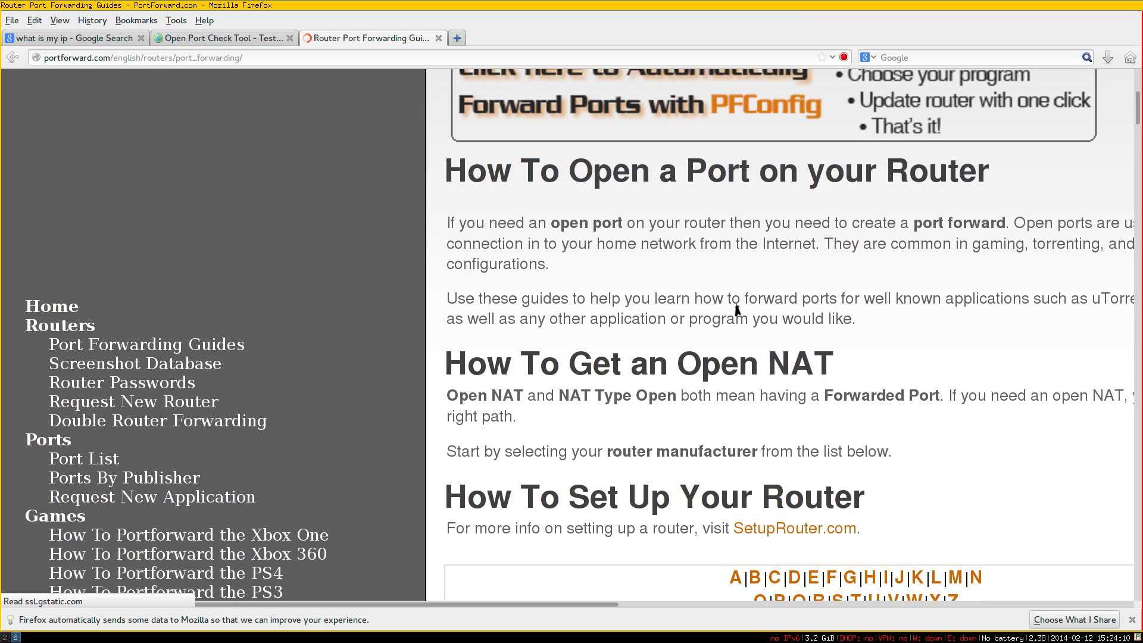
{"action": "scroll", "coordinate": [597, 428], "scroll_direction": "down", "scroll_amount": 5}
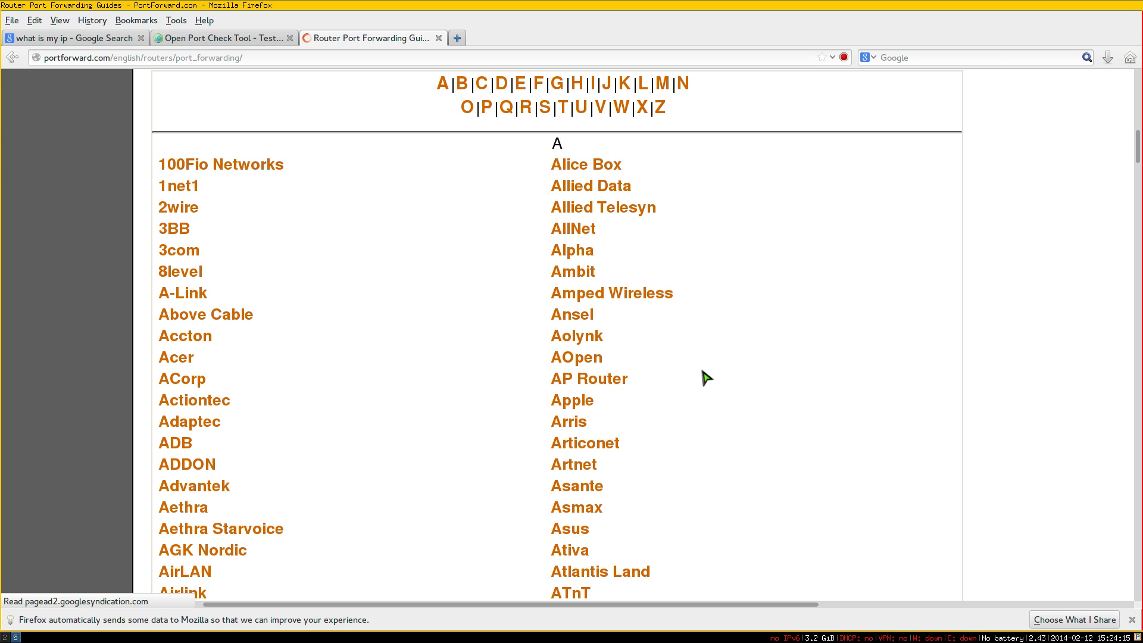
{"action": "key", "text": "ctrl+f"}
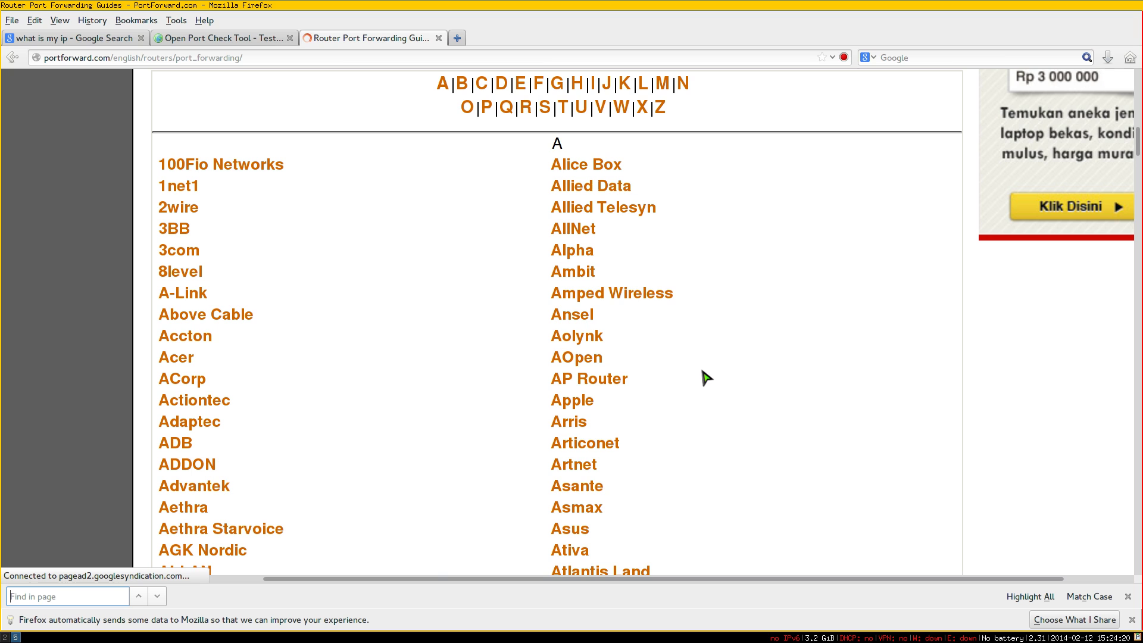
{"action": "type", "text": "asu"}
{"action": "type", "text": "s"}
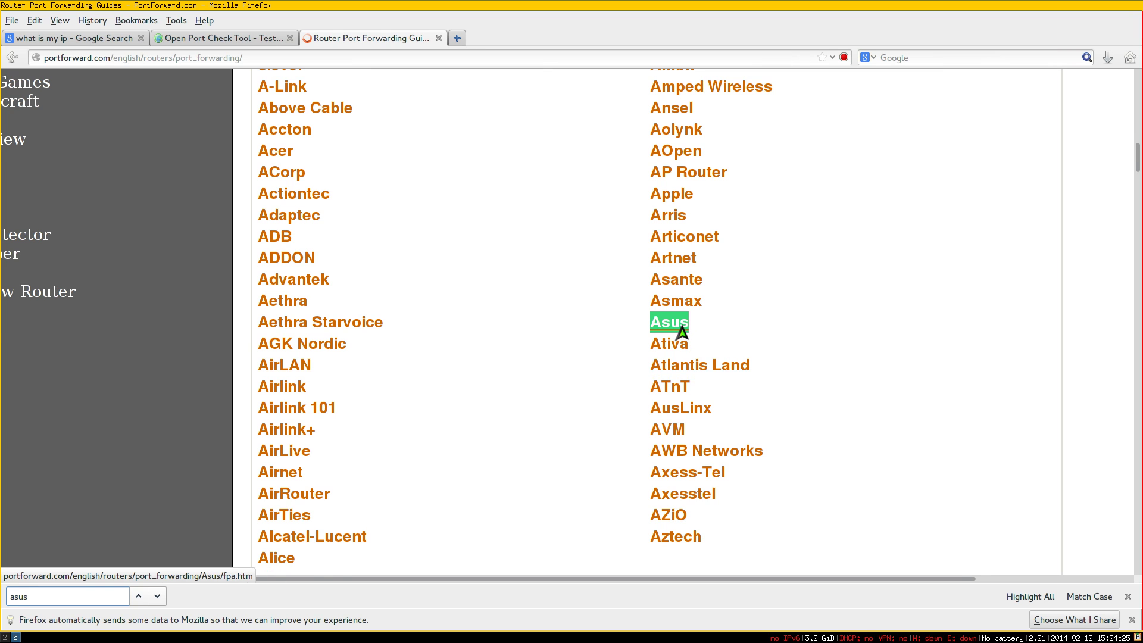
{"action": "left_click", "coordinate": [797, 364]}
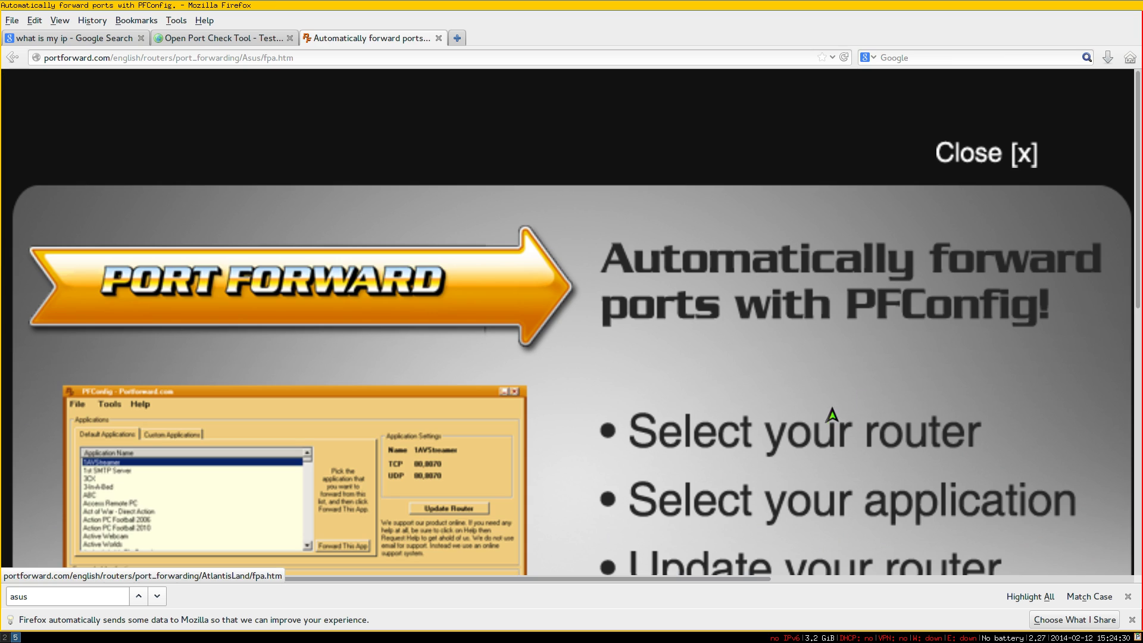
{"action": "left_click", "coordinate": [973, 158]}
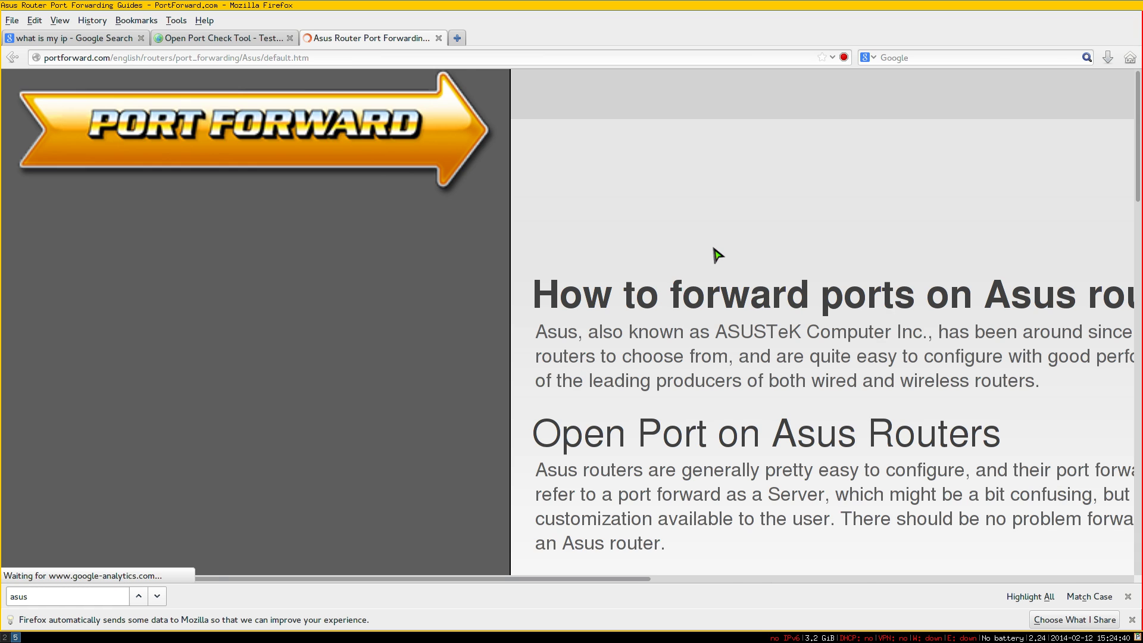
Find the RT-N12 in the list of Asus router models and open its guide list.
{"action": "scroll", "coordinate": [716, 254], "scroll_direction": "down", "scroll_amount": 5}
{"action": "scroll", "coordinate": [716, 254], "scroll_direction": "down", "scroll_amount": 4}
{"action": "left_click_drag", "start_coordinate": [579, 586], "coordinate": [831, 587]}
{"action": "scroll", "coordinate": [512, 372], "scroll_direction": "down", "scroll_amount": 1}
{"action": "scroll", "coordinate": [512, 372], "scroll_direction": "down", "scroll_amount": 4}
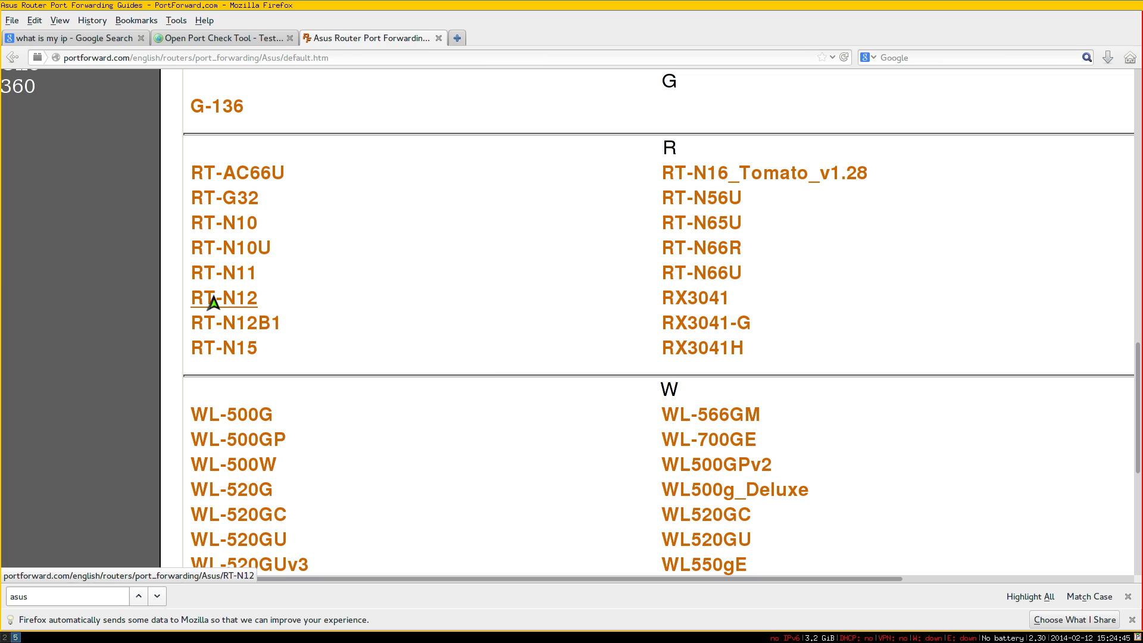
{"action": "left_click_drag", "start_coordinate": [274, 306], "coordinate": [196, 305]}
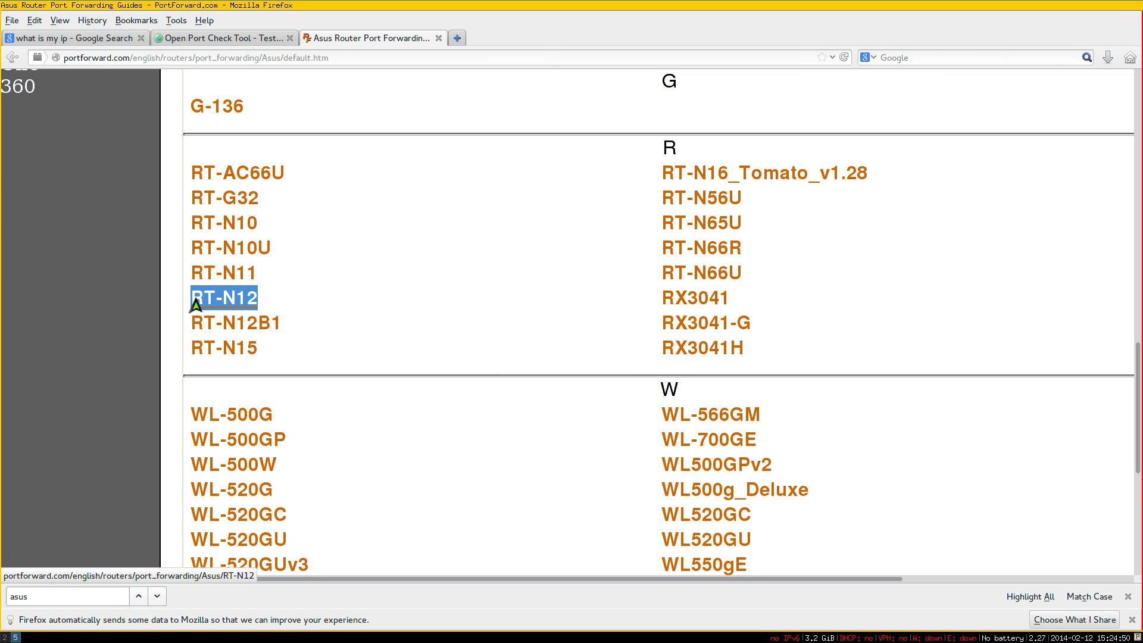
{"action": "left_click", "coordinate": [244, 302]}
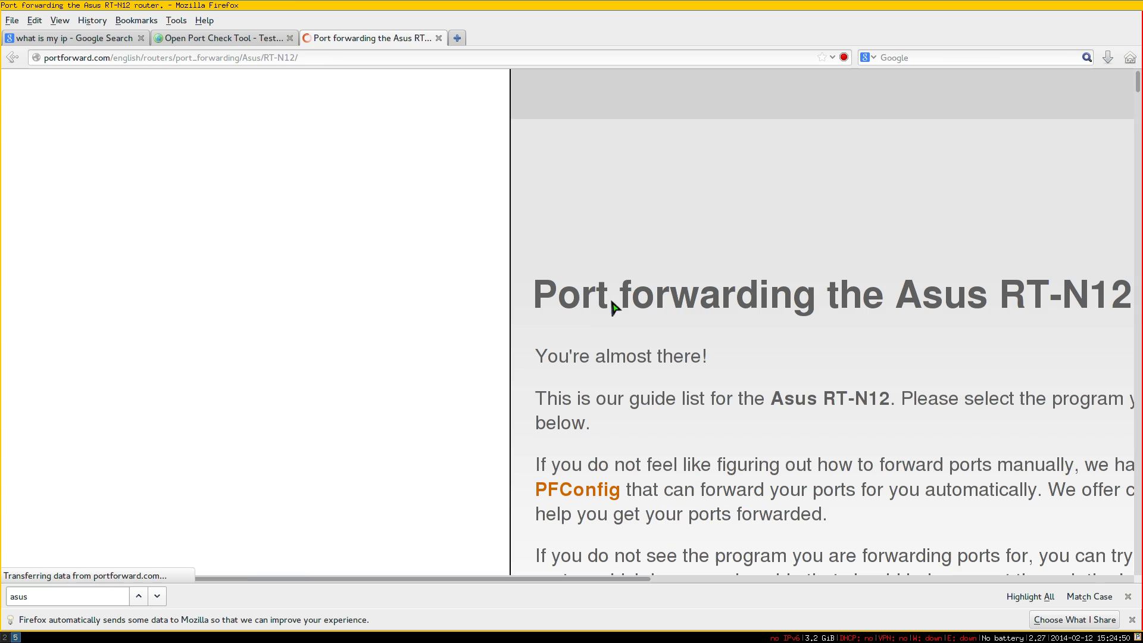
Examine the list of programs and games that have port forwarding guides for the Asus RT-N12.
{"action": "scroll", "coordinate": [584, 325], "scroll_direction": "down", "scroll_amount": 4}
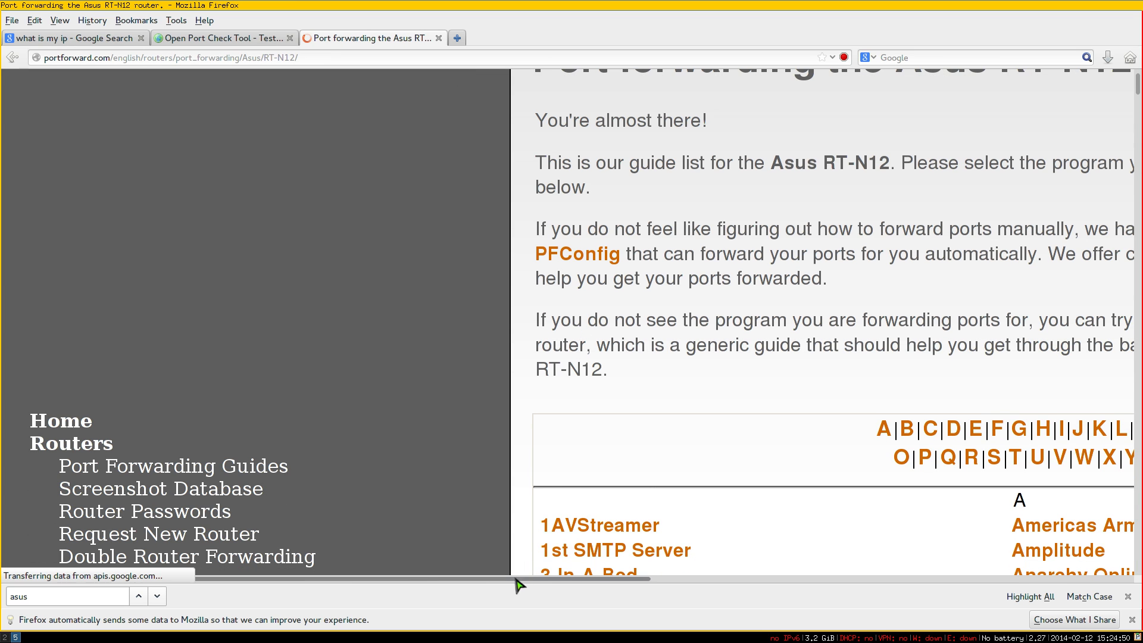
{"action": "left_click_drag", "start_coordinate": [518, 583], "coordinate": [839, 588]}
{"action": "scroll", "coordinate": [743, 395], "scroll_direction": "down", "scroll_amount": 3}
{"action": "scroll", "coordinate": [743, 395], "scroll_direction": "down", "scroll_amount": 2}
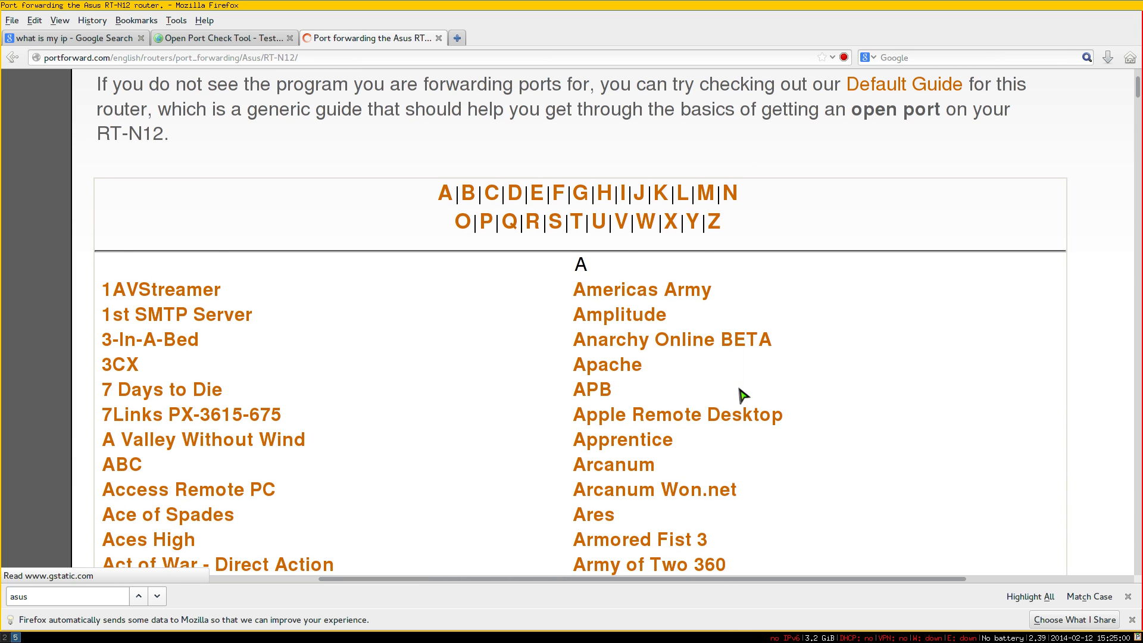
{"action": "scroll", "coordinate": [743, 395], "scroll_direction": "down", "scroll_amount": 2}
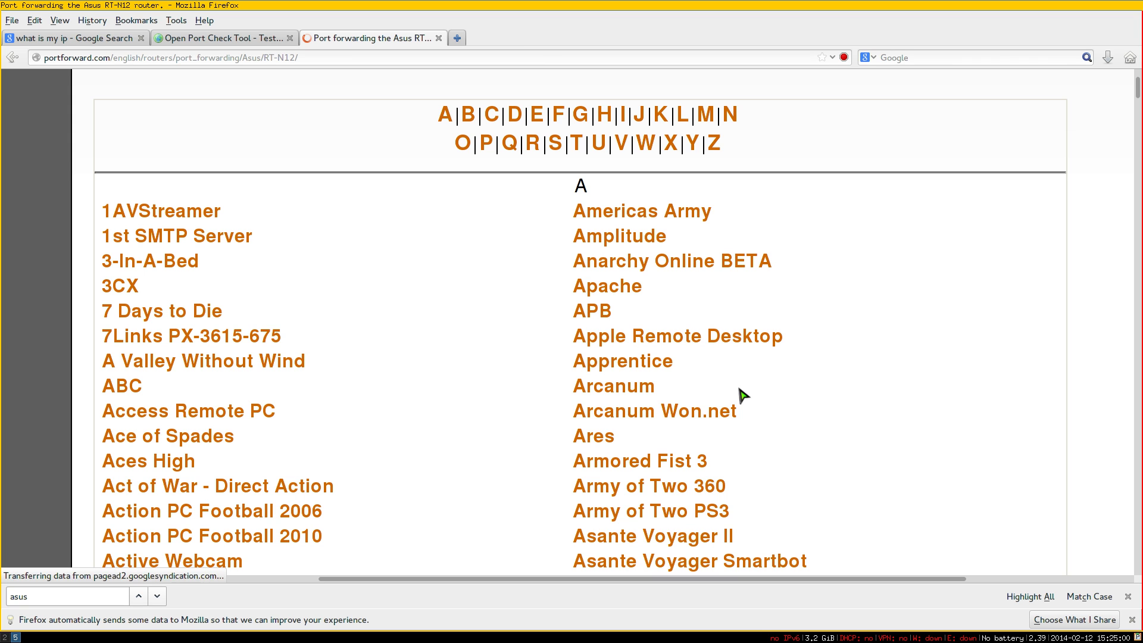
{"action": "scroll", "coordinate": [743, 396], "scroll_direction": "down", "scroll_amount": 6}
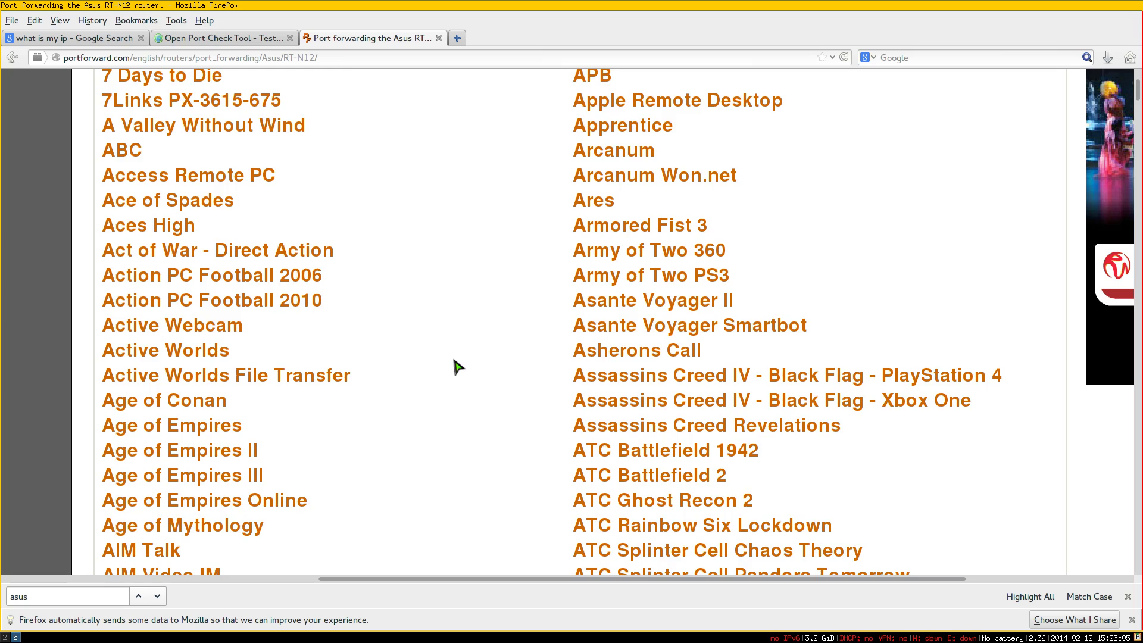
{"action": "scroll", "coordinate": [456, 367], "scroll_direction": "down", "scroll_amount": 8}
{"action": "scroll", "coordinate": [457, 367], "scroll_direction": "up", "scroll_amount": 4}
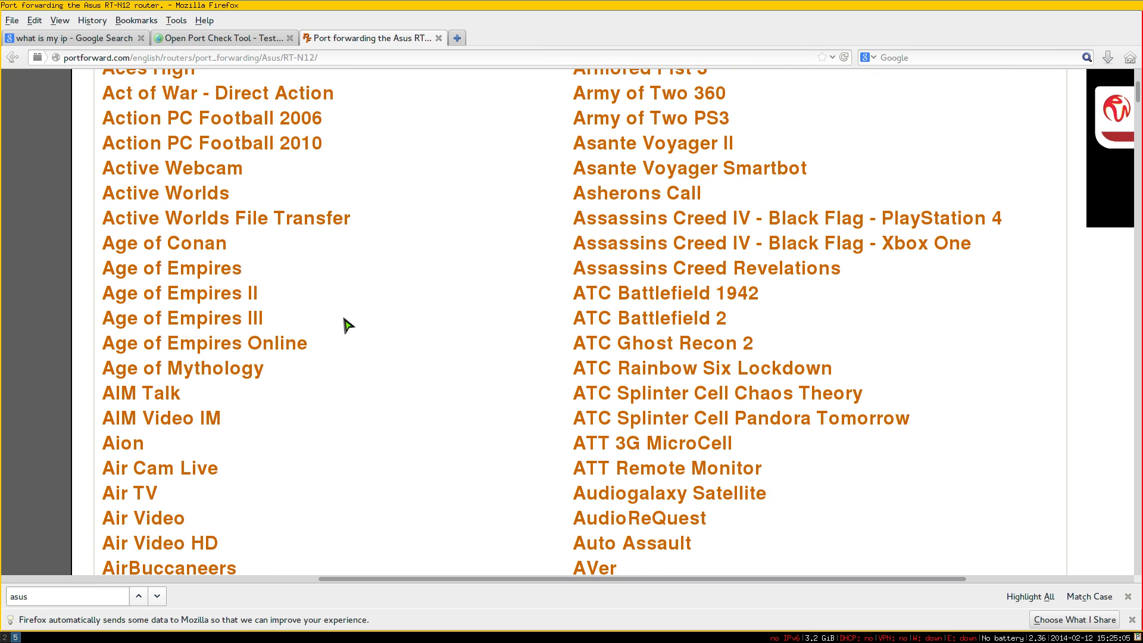
{"action": "left_click_drag", "start_coordinate": [83, 289], "coordinate": [273, 332]}
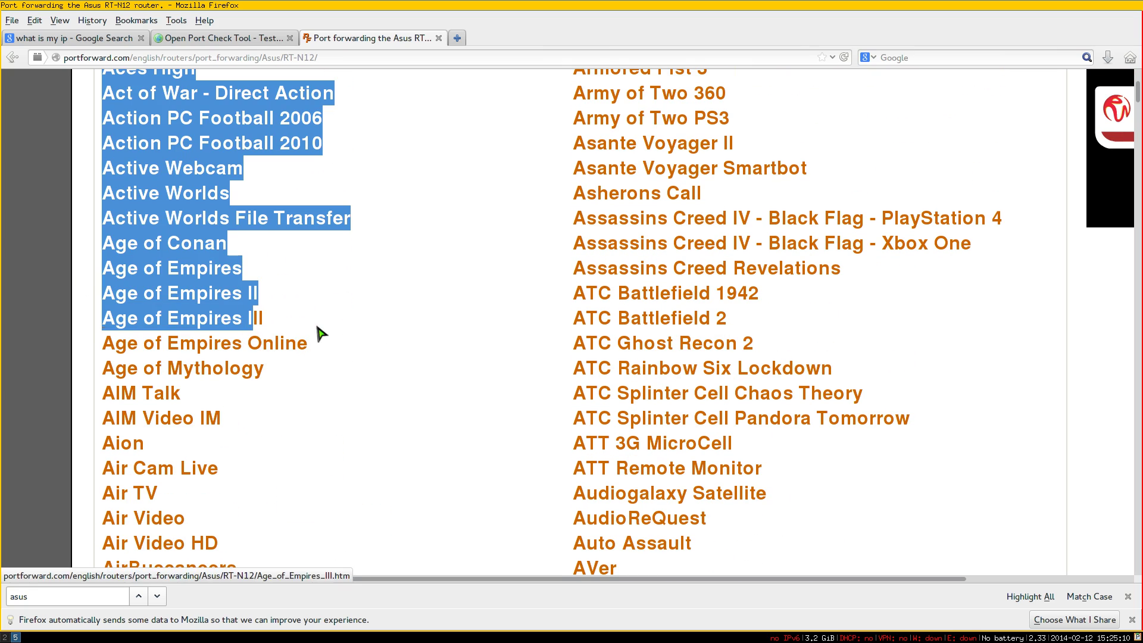
{"action": "left_click", "coordinate": [916, 538]}
{"action": "scroll", "coordinate": [916, 538], "scroll_direction": "down", "scroll_amount": 10}
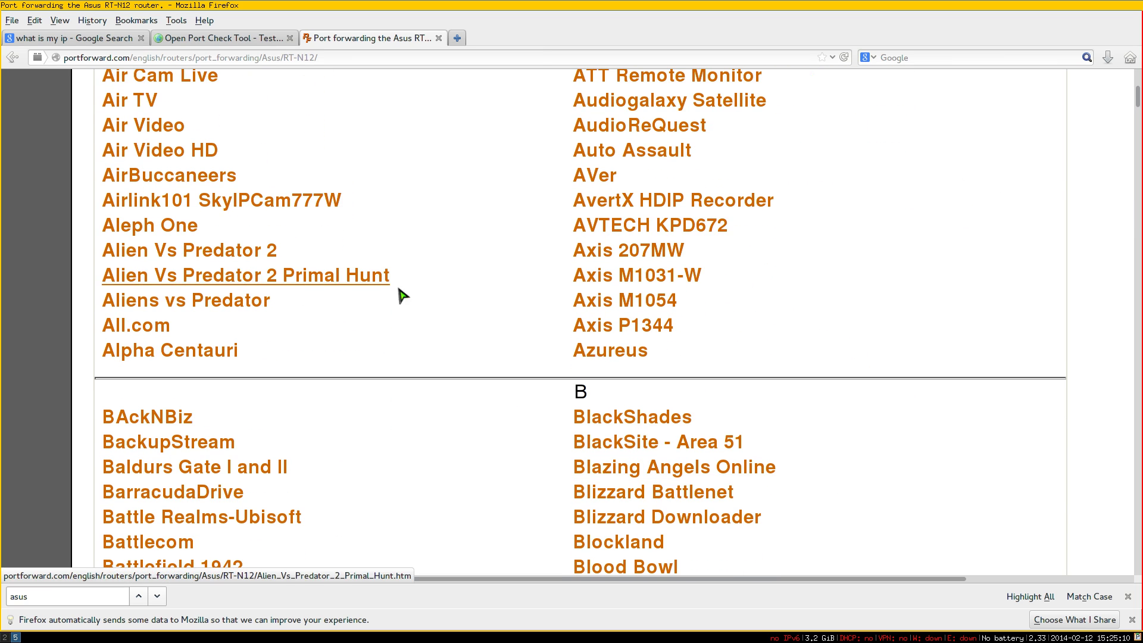
{"action": "scroll", "coordinate": [432, 308], "scroll_direction": "down", "scroll_amount": 4}
{"action": "scroll", "coordinate": [433, 309], "scroll_direction": "up", "scroll_amount": 14}
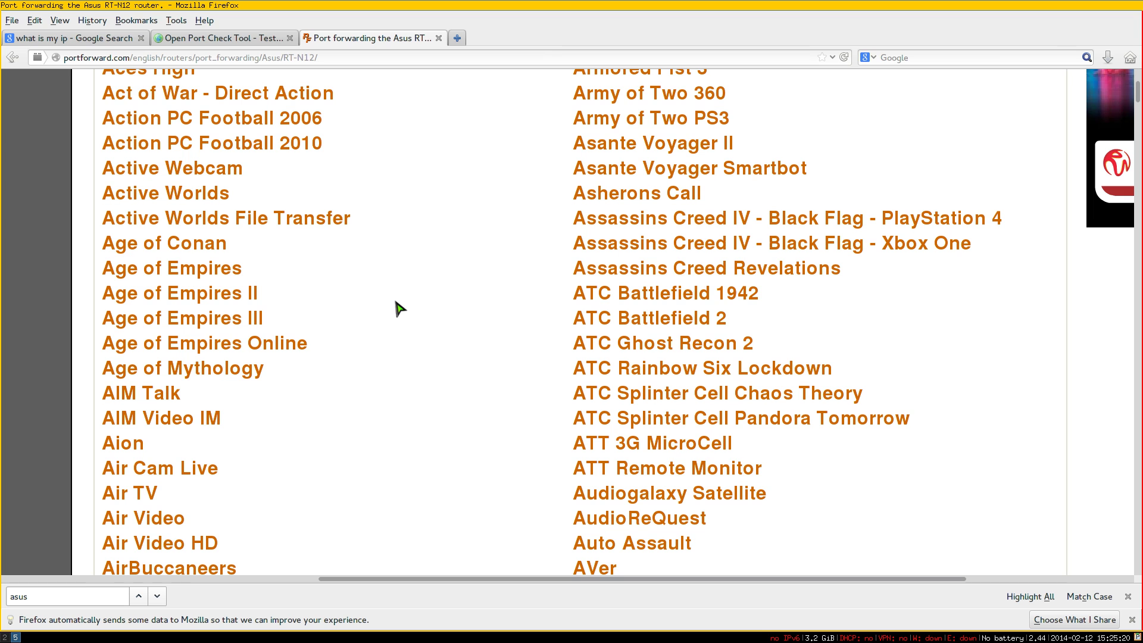
Search the RT-N12 program list for "ssh" and open the SSH guide.
{"action": "key", "text": "ctrl+f"}
{"action": "type", "text": "ssh"}
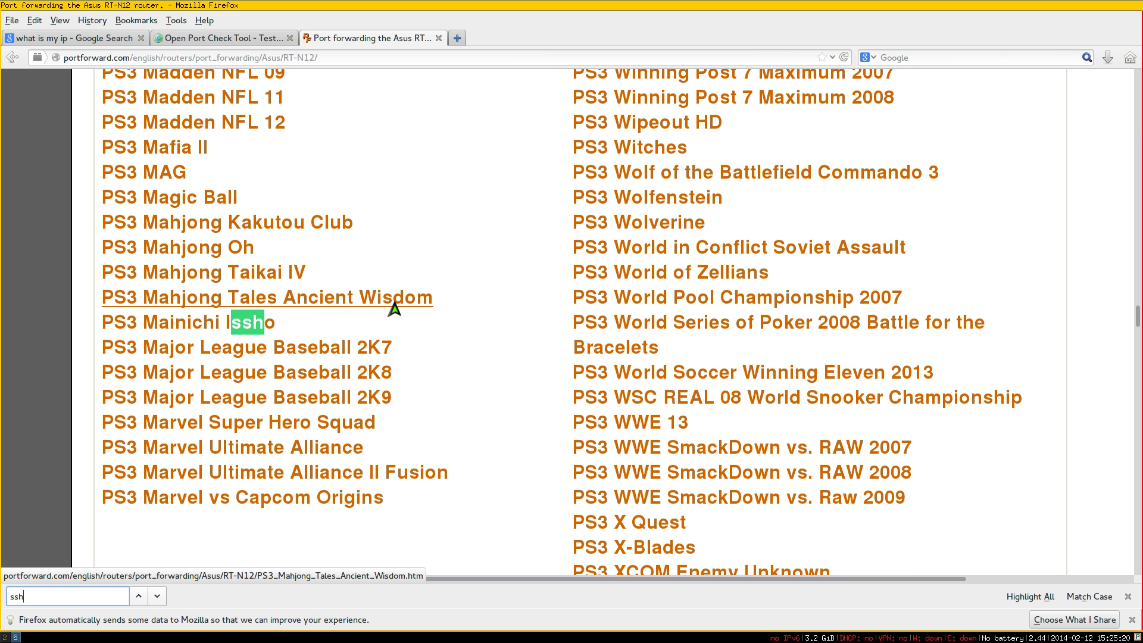
{"action": "key", "text": "Return"}
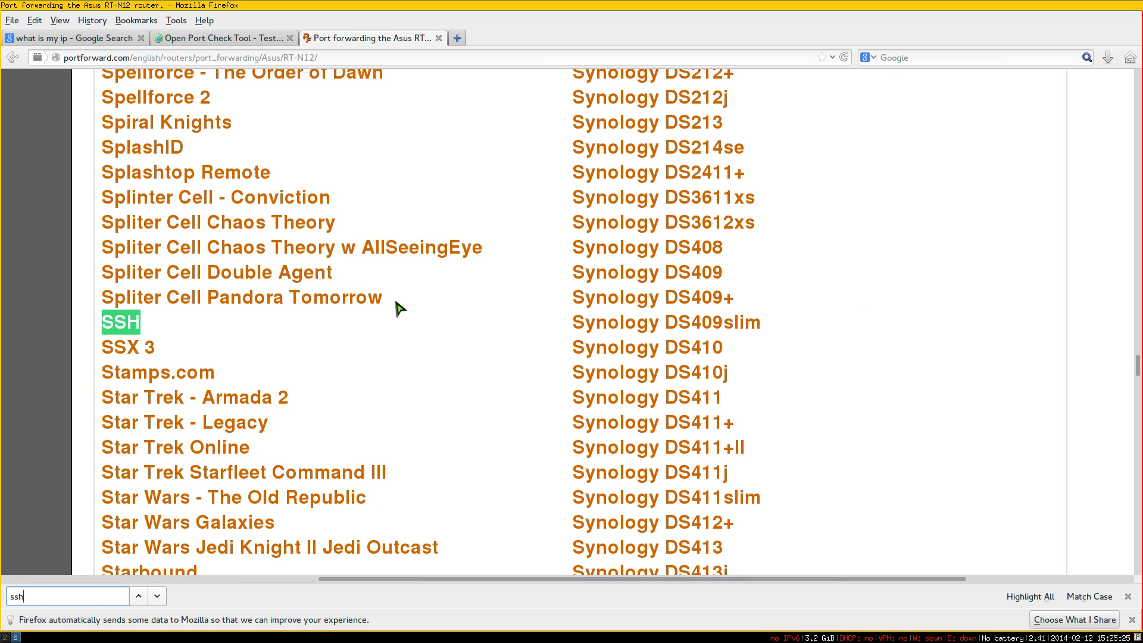
{"action": "left_click", "coordinate": [131, 330]}
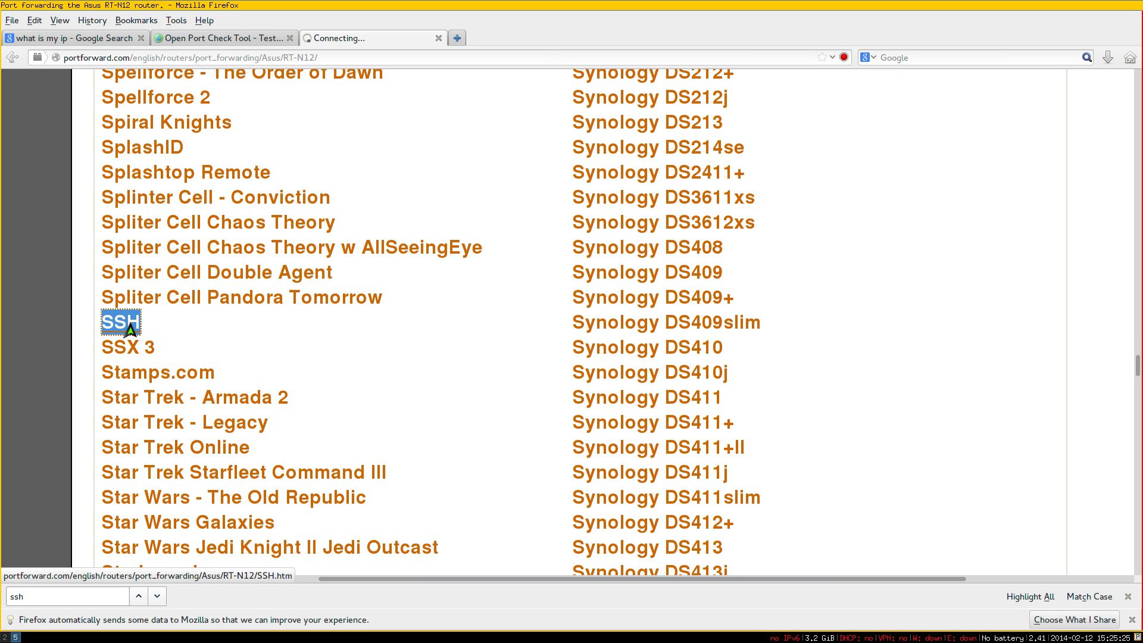
Read through the RT-N12 SSH guide, covering the static IP setup, router login instructions and router screenshots.
{"action": "scroll", "coordinate": [570, 275], "scroll_direction": "down", "scroll_amount": 8}
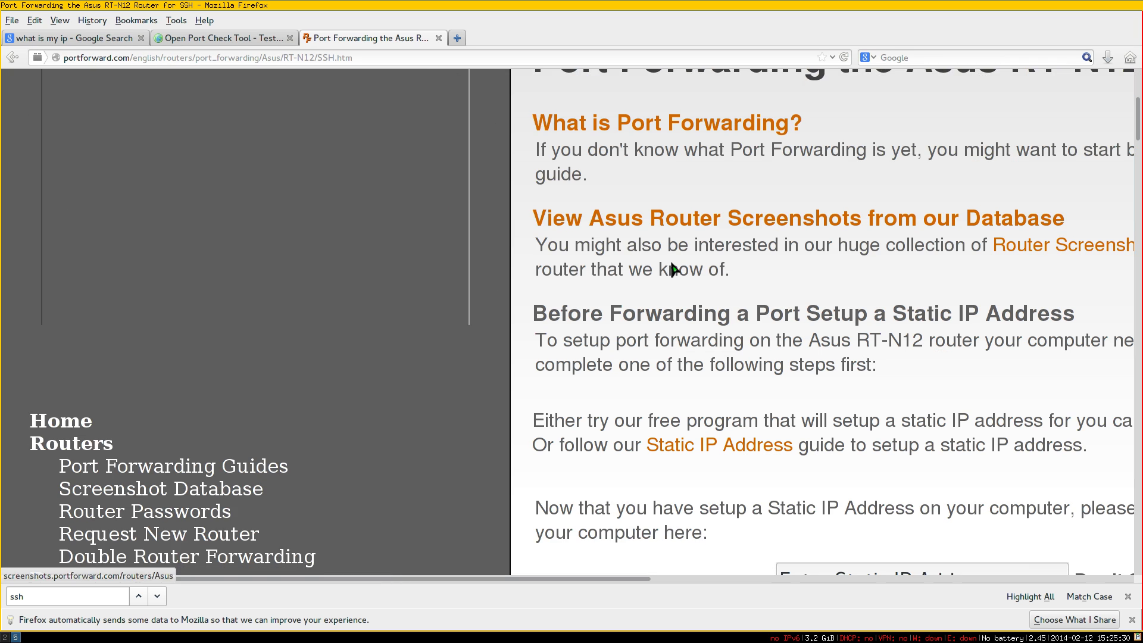
{"action": "left_click_drag", "start_coordinate": [298, 587], "coordinate": [600, 589]}
{"action": "scroll", "coordinate": [735, 396], "scroll_direction": "down", "scroll_amount": 14}
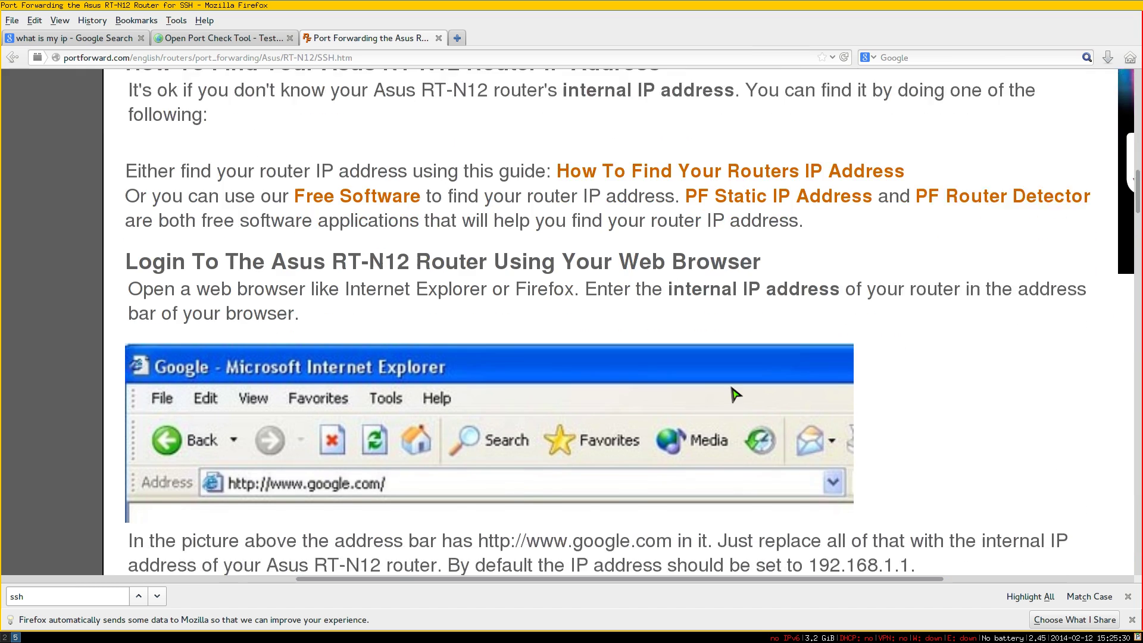
{"action": "scroll", "coordinate": [735, 395], "scroll_direction": "down", "scroll_amount": 5}
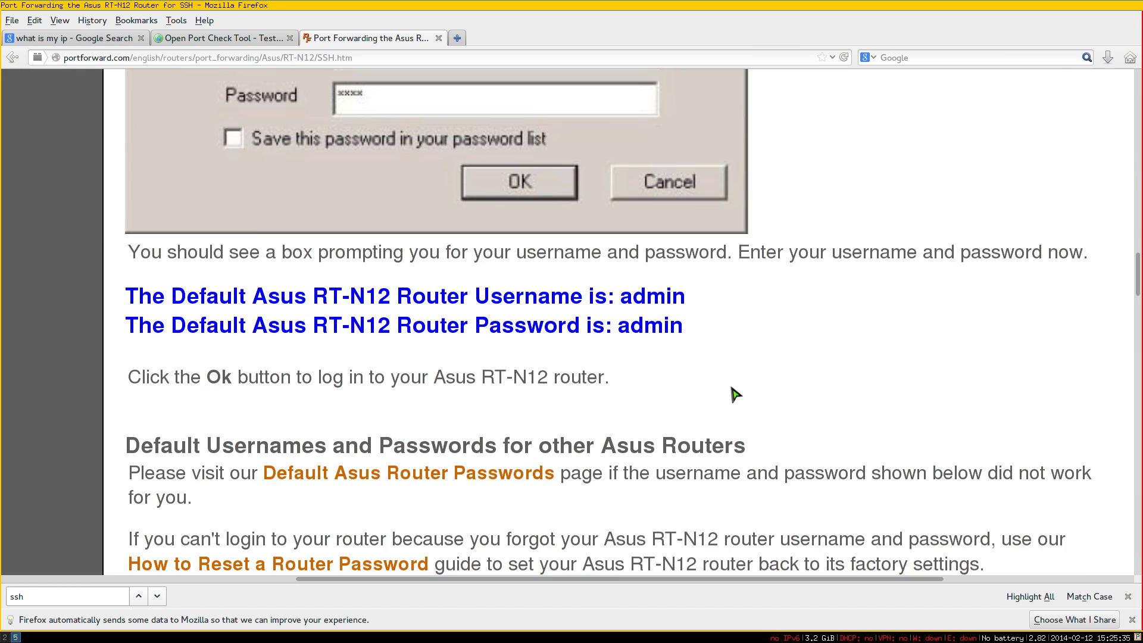
{"action": "scroll", "coordinate": [735, 395], "scroll_direction": "up", "scroll_amount": 4}
{"action": "scroll", "coordinate": [732, 390], "scroll_direction": "down", "scroll_amount": 8}
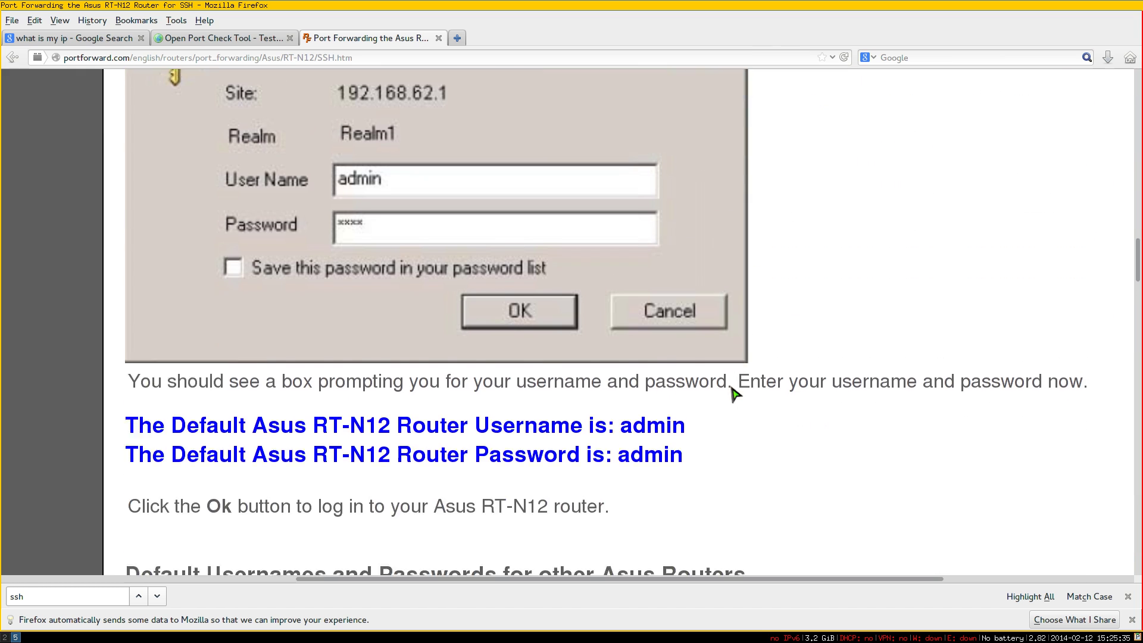
{"action": "scroll", "coordinate": [733, 390], "scroll_direction": "down", "scroll_amount": 5}
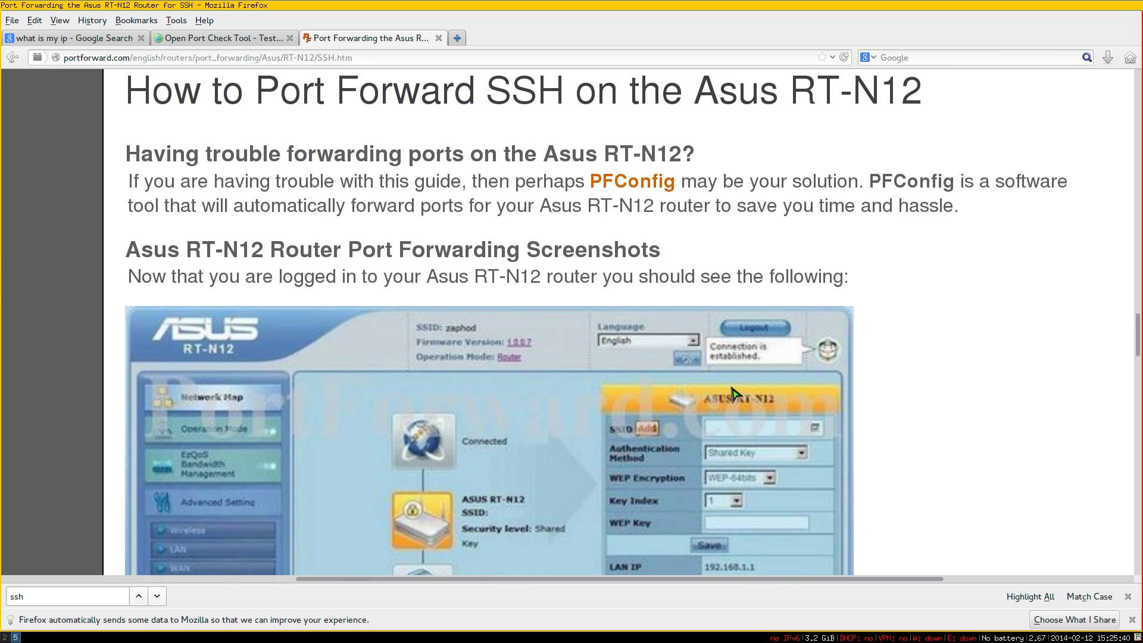
{"action": "scroll", "coordinate": [733, 393], "scroll_direction": "down", "scroll_amount": 3}
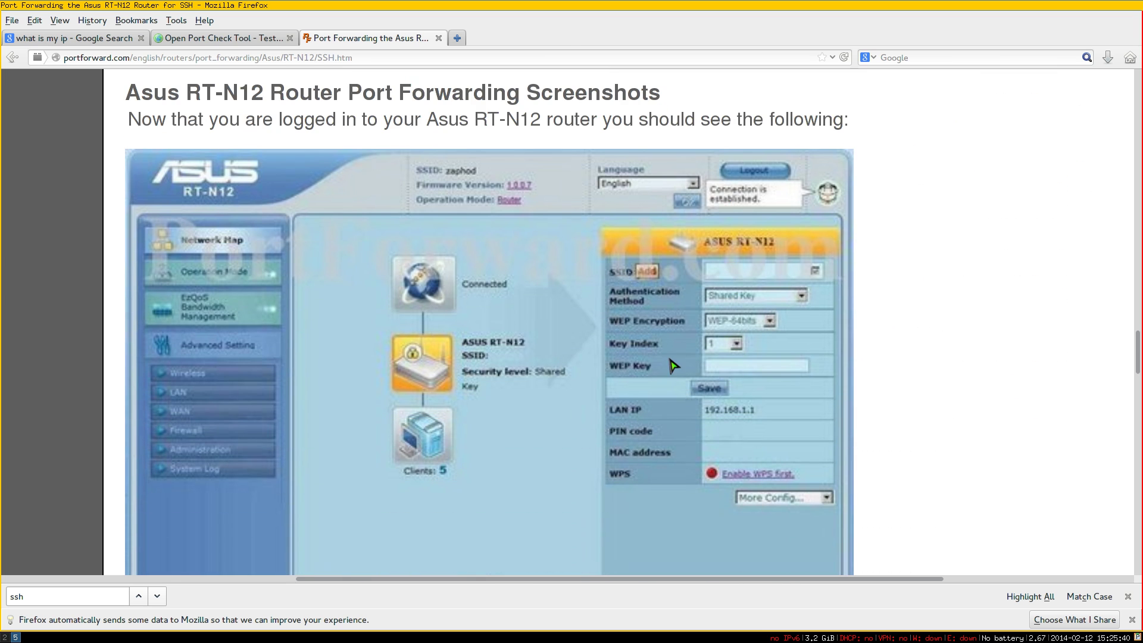
Examine the SSH guide's router screenshots for opening the WAN settings and the Virtual Server page on the RT-N12.
{"action": "scroll", "coordinate": [678, 351], "scroll_direction": "up", "scroll_amount": 4}
{"action": "scroll", "coordinate": [677, 348], "scroll_direction": "down", "scroll_amount": 10}
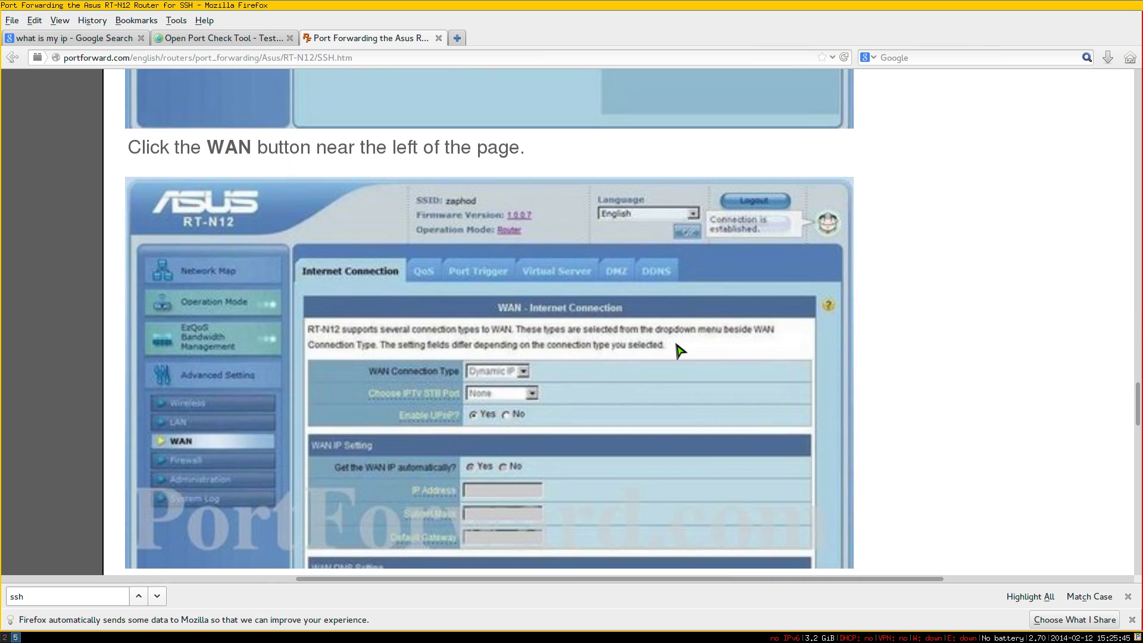
{"action": "scroll", "coordinate": [678, 352], "scroll_direction": "up", "scroll_amount": 7}
{"action": "scroll", "coordinate": [216, 469], "scroll_direction": "down", "scroll_amount": 2}
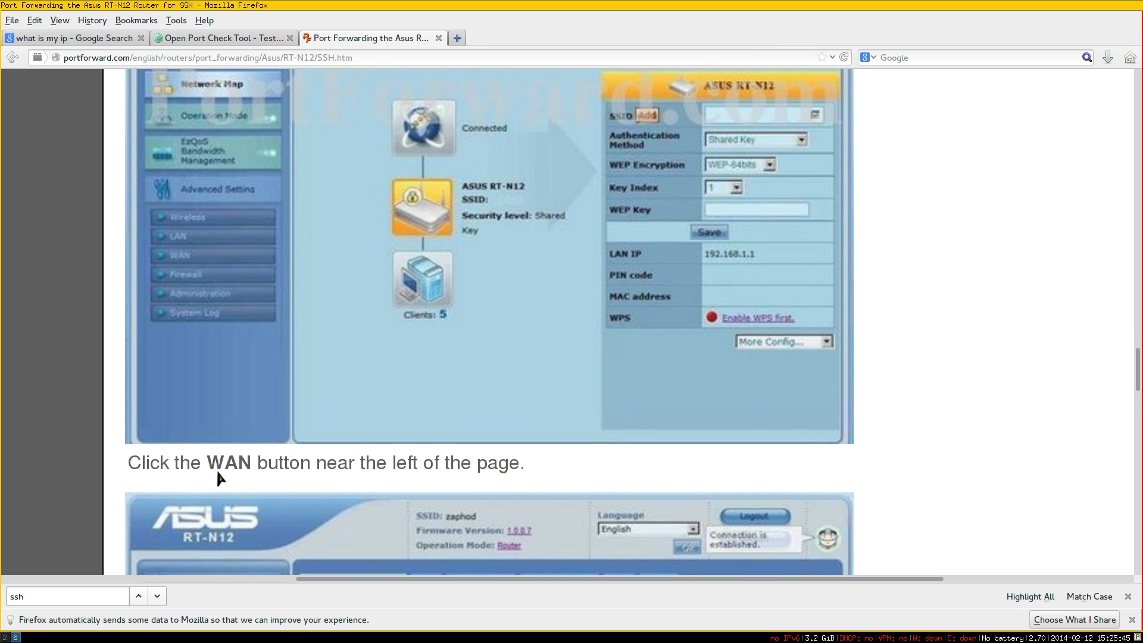
{"action": "left_click_drag", "start_coordinate": [201, 463], "coordinate": [256, 463]}
{"action": "scroll", "coordinate": [380, 459], "scroll_direction": "down", "scroll_amount": 9}
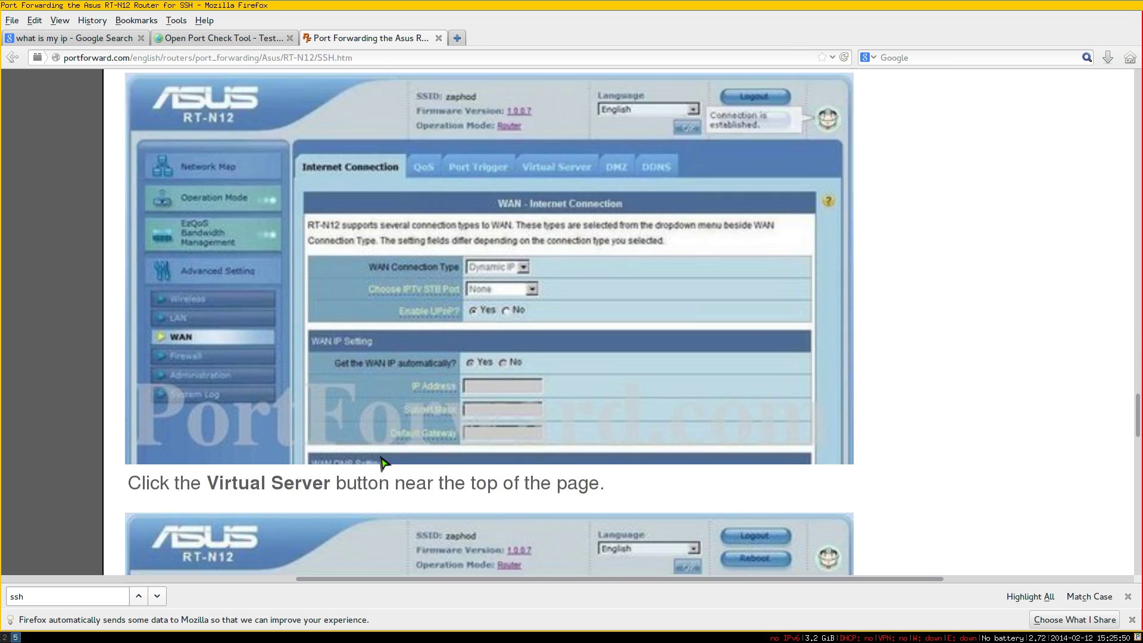
{"action": "scroll", "coordinate": [944, 375], "scroll_direction": "down", "scroll_amount": 3}
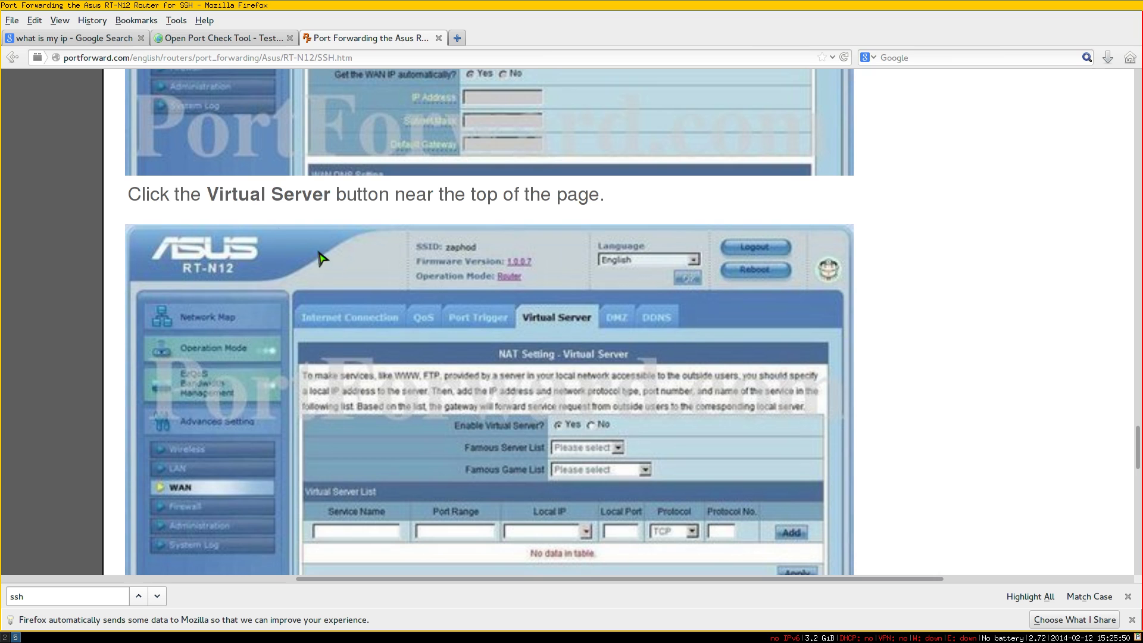
{"action": "left_click_drag", "start_coordinate": [210, 201], "coordinate": [330, 200]}
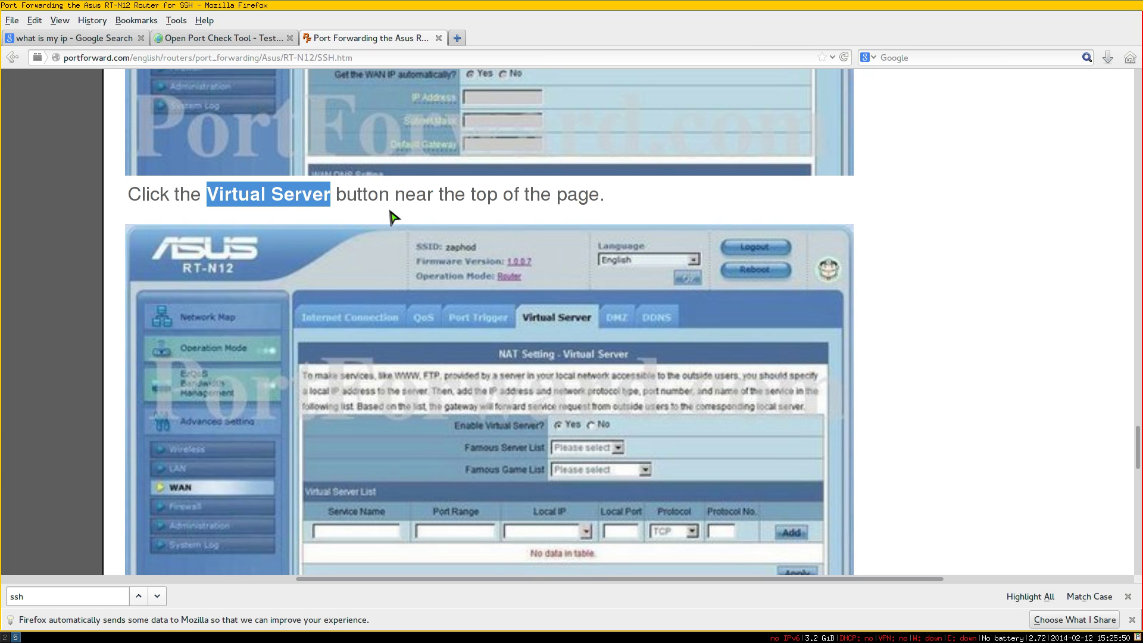
{"action": "left_click", "coordinate": [905, 316]}
Examine the guide's example Virtual Server entry for SSH, highlighting the service name, port range and local port.
{"action": "scroll", "coordinate": [905, 316], "scroll_direction": "down", "scroll_amount": 6}
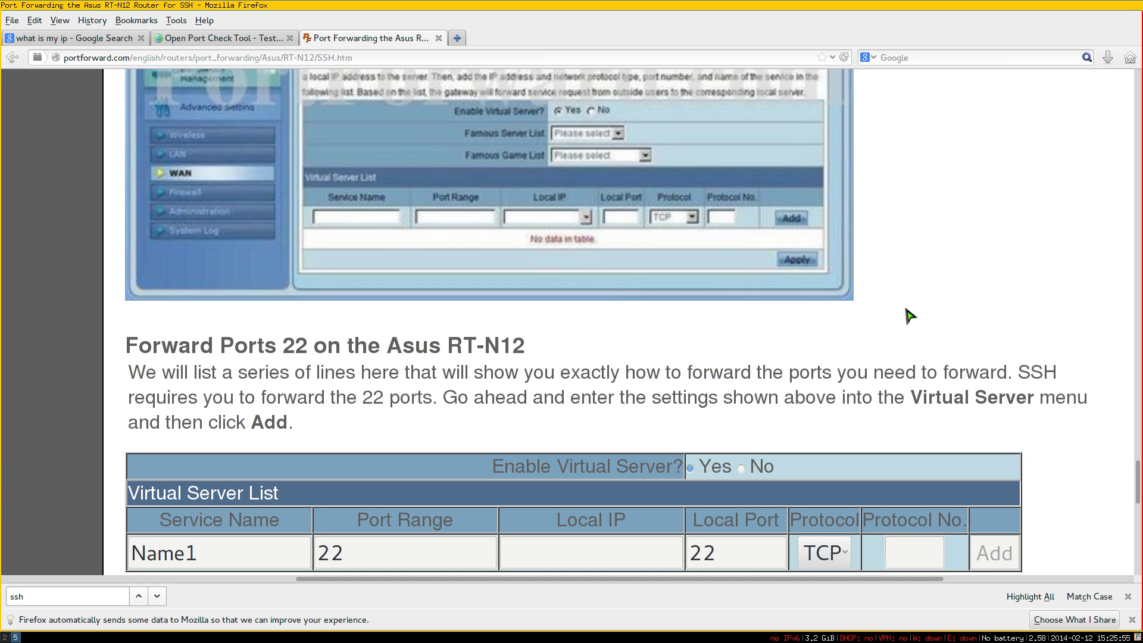
{"action": "scroll", "coordinate": [906, 316], "scroll_direction": "down", "scroll_amount": 3}
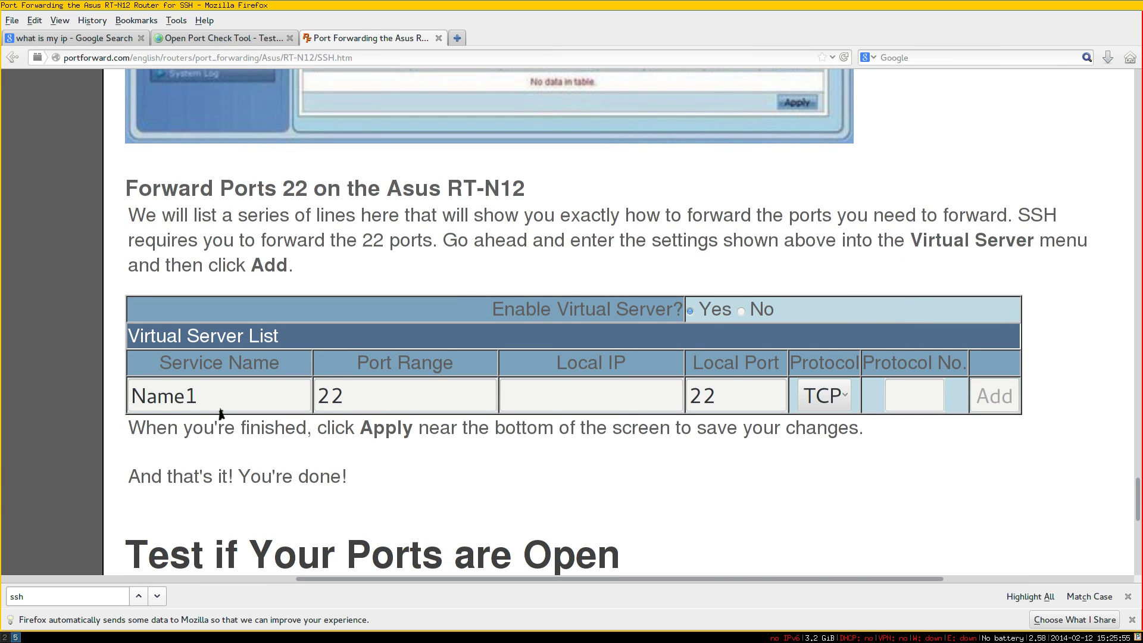
{"action": "left_click_drag", "start_coordinate": [200, 398], "coordinate": [124, 398]}
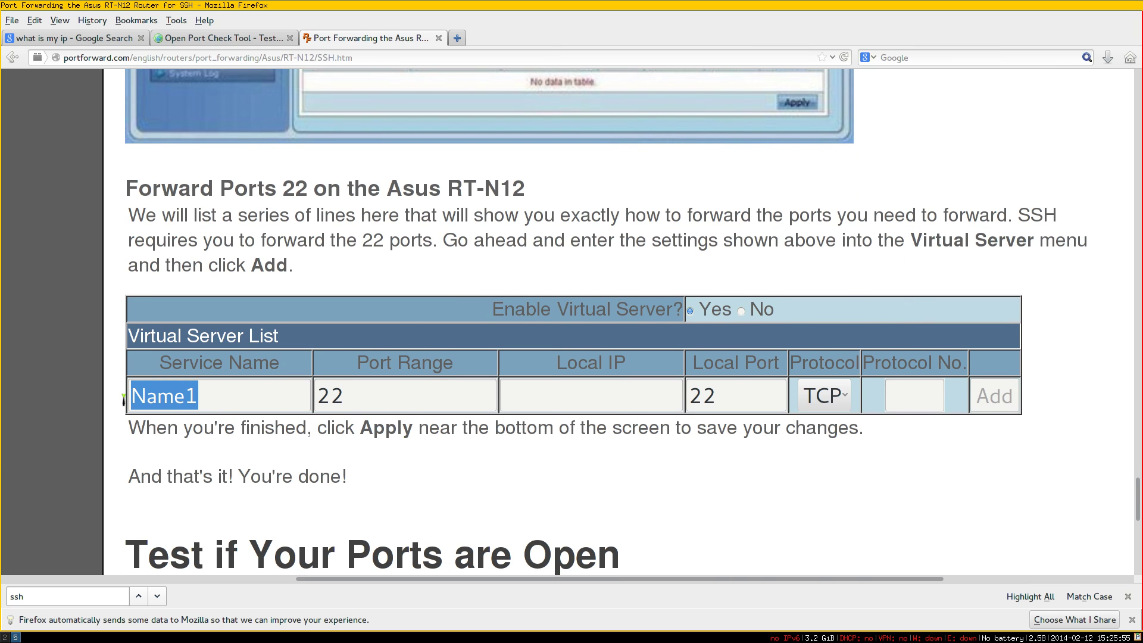
{"action": "left_click", "coordinate": [321, 457]}
{"action": "left_click_drag", "start_coordinate": [345, 395], "coordinate": [307, 396]}
{"action": "left_click_drag", "start_coordinate": [723, 396], "coordinate": [674, 403]}
{"action": "left_click", "coordinate": [656, 458]}
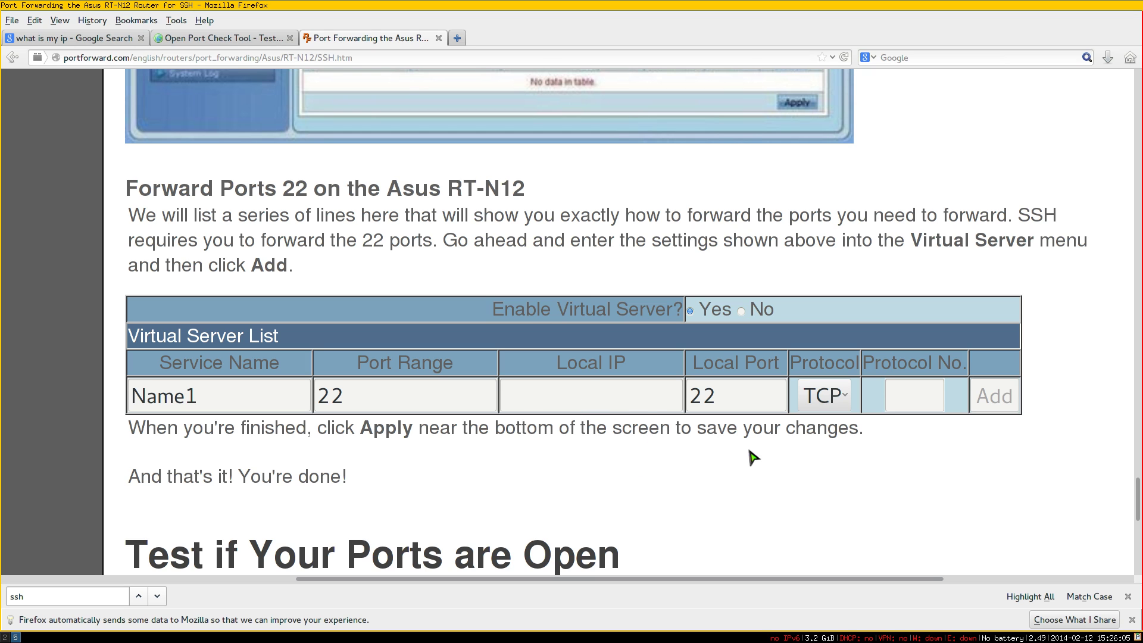
Look over the guide's port testing section and earlier instructions, and return to the Open Port Check Tool page.
{"action": "scroll", "coordinate": [628, 425], "scroll_direction": "down", "scroll_amount": 2}
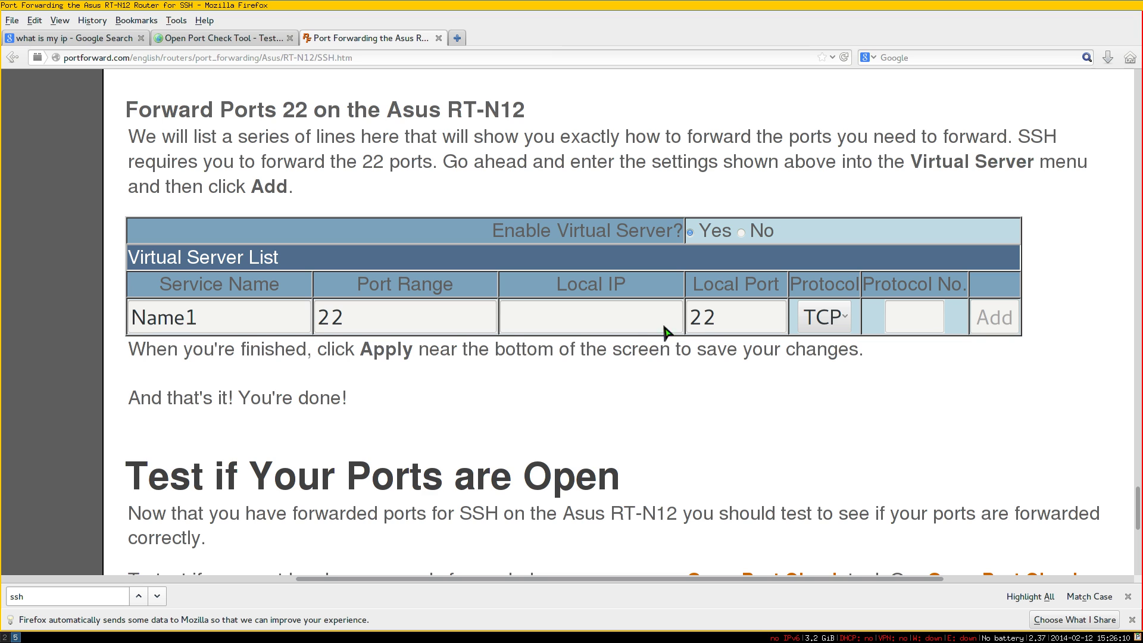
{"action": "scroll", "coordinate": [679, 437], "scroll_direction": "down", "scroll_amount": 4}
{"action": "scroll", "coordinate": [669, 436], "scroll_direction": "down", "scroll_amount": 4}
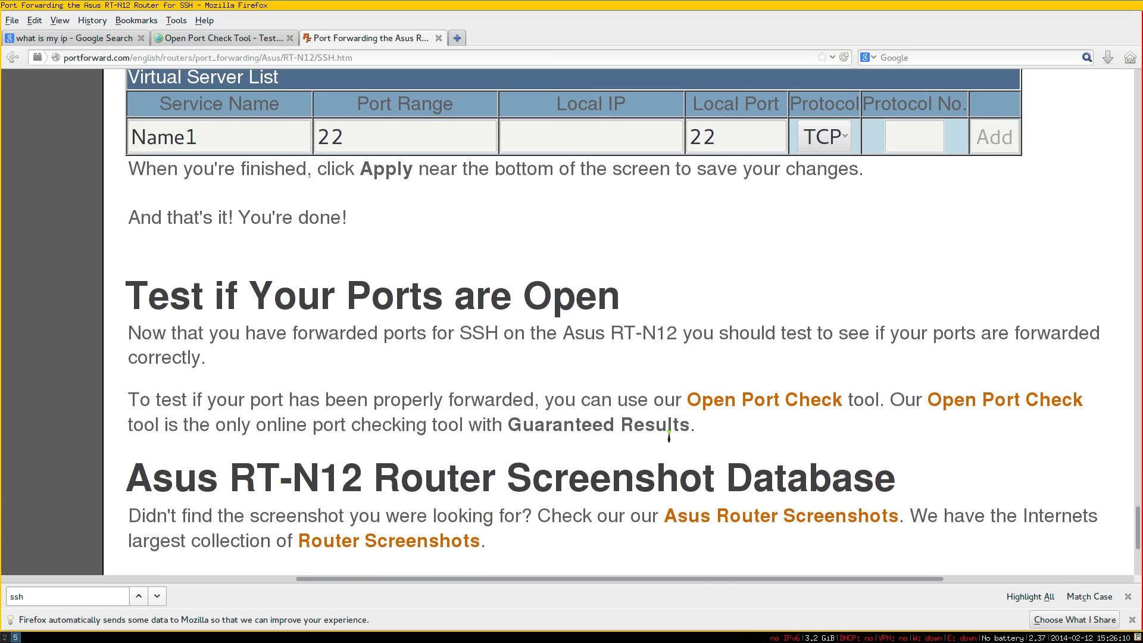
{"action": "scroll", "coordinate": [671, 432], "scroll_direction": "up", "scroll_amount": 10}
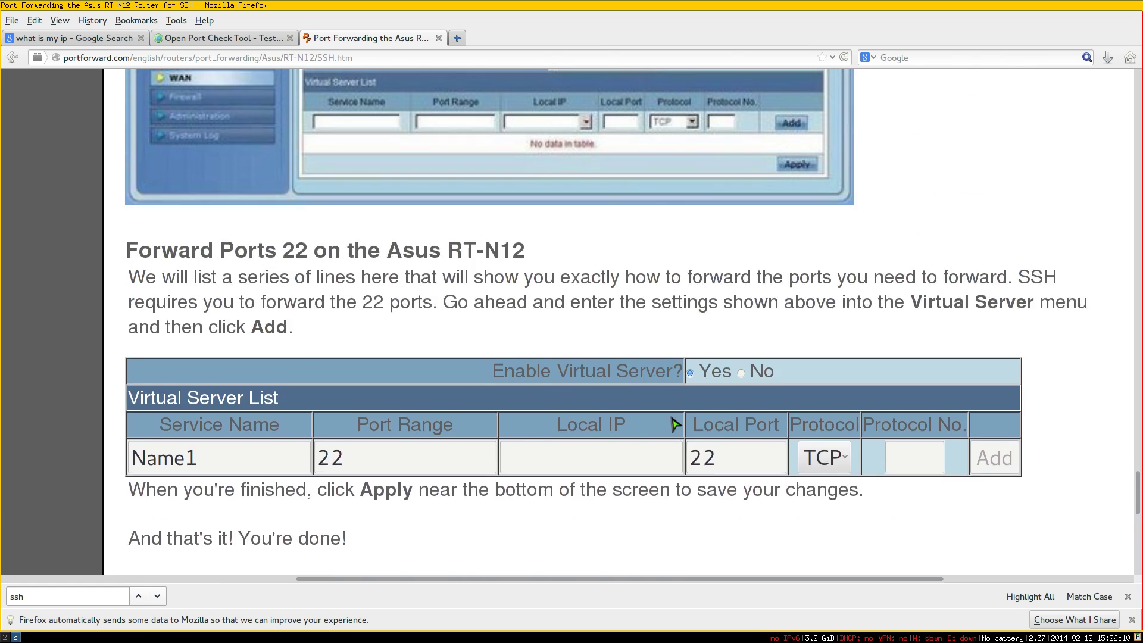
{"action": "scroll", "coordinate": [673, 424], "scroll_direction": "up", "scroll_amount": 15}
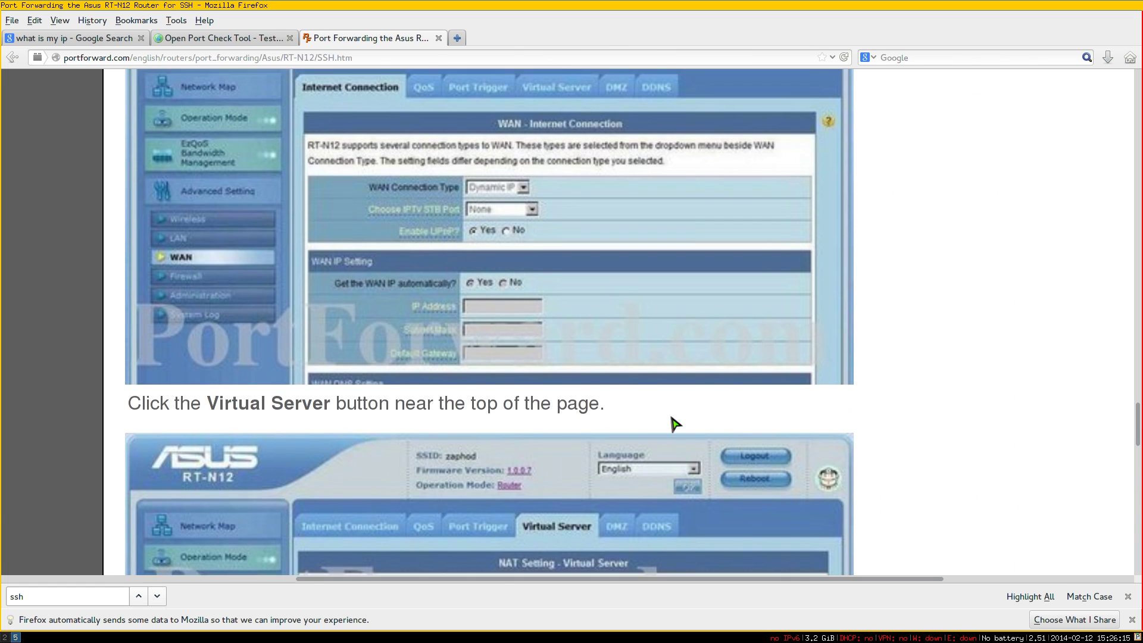
{"action": "scroll", "coordinate": [674, 424], "scroll_direction": "up", "scroll_amount": 15}
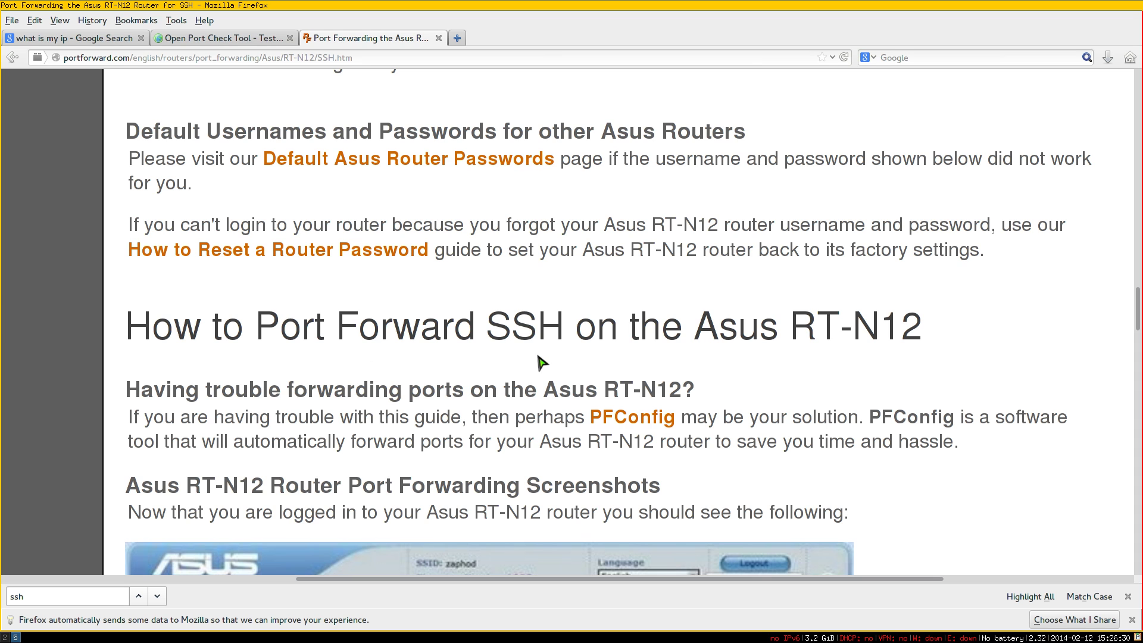
{"action": "left_click", "coordinate": [221, 38]}
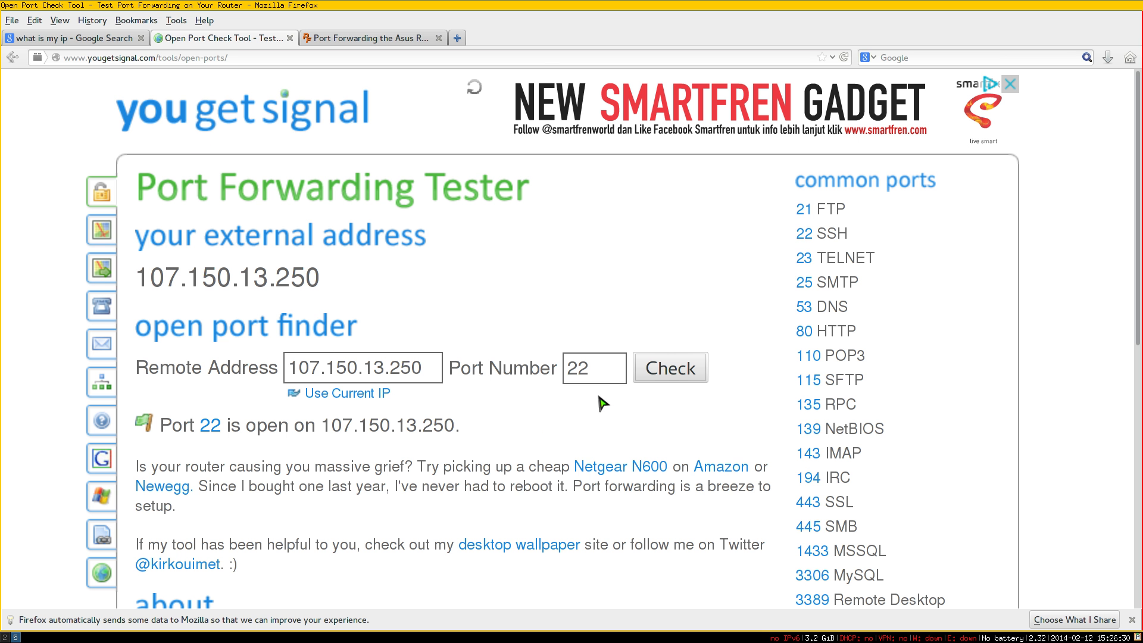